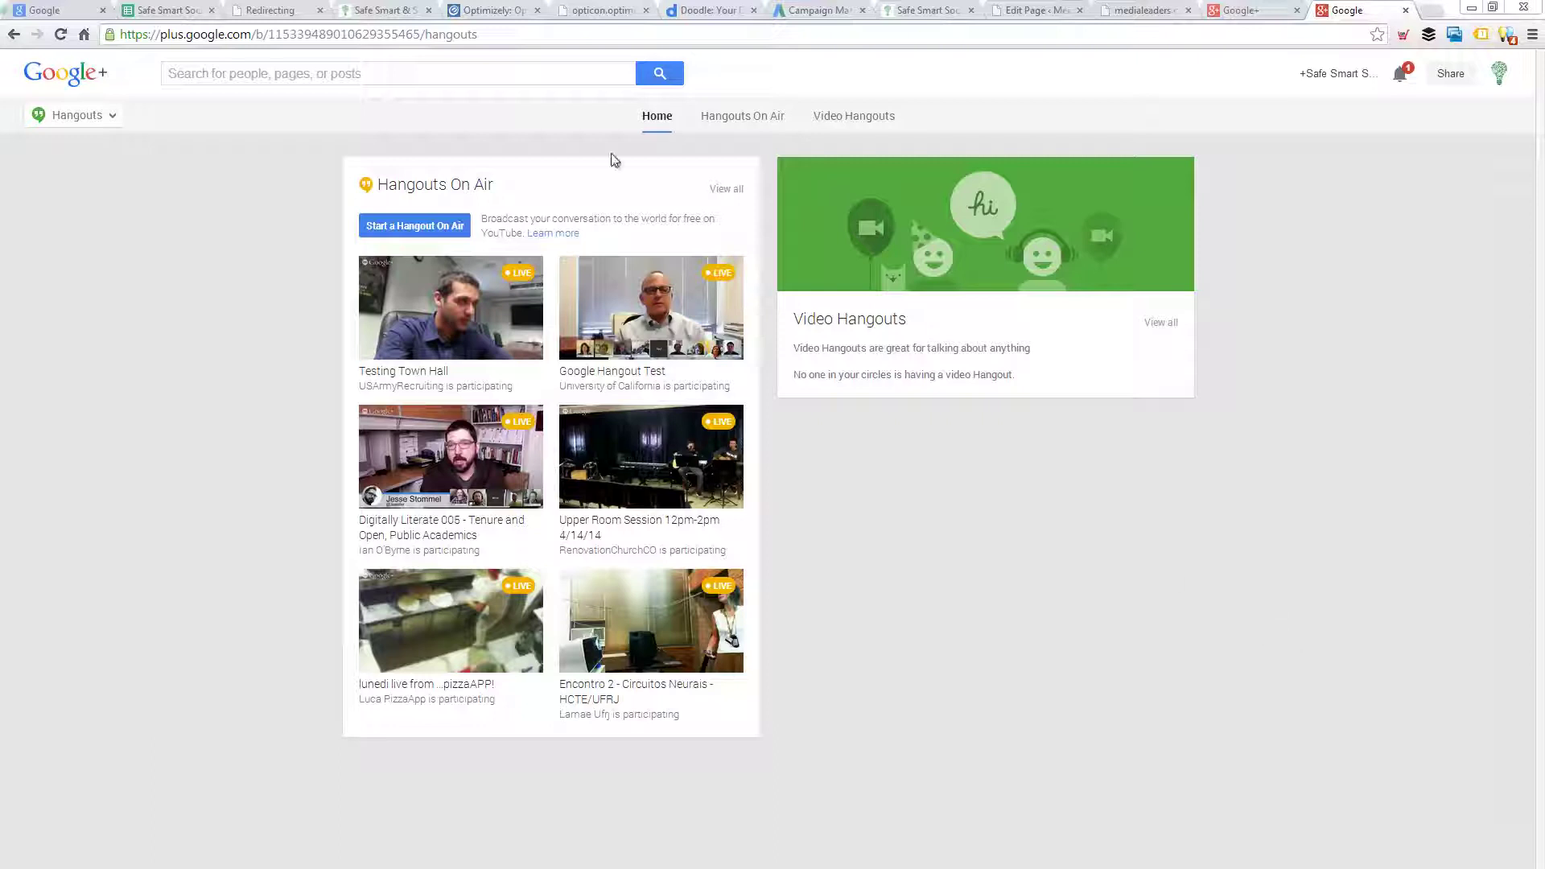
# - Load the Google+ home stream by going to plus.google.com
pyautogui.click(562, 38)
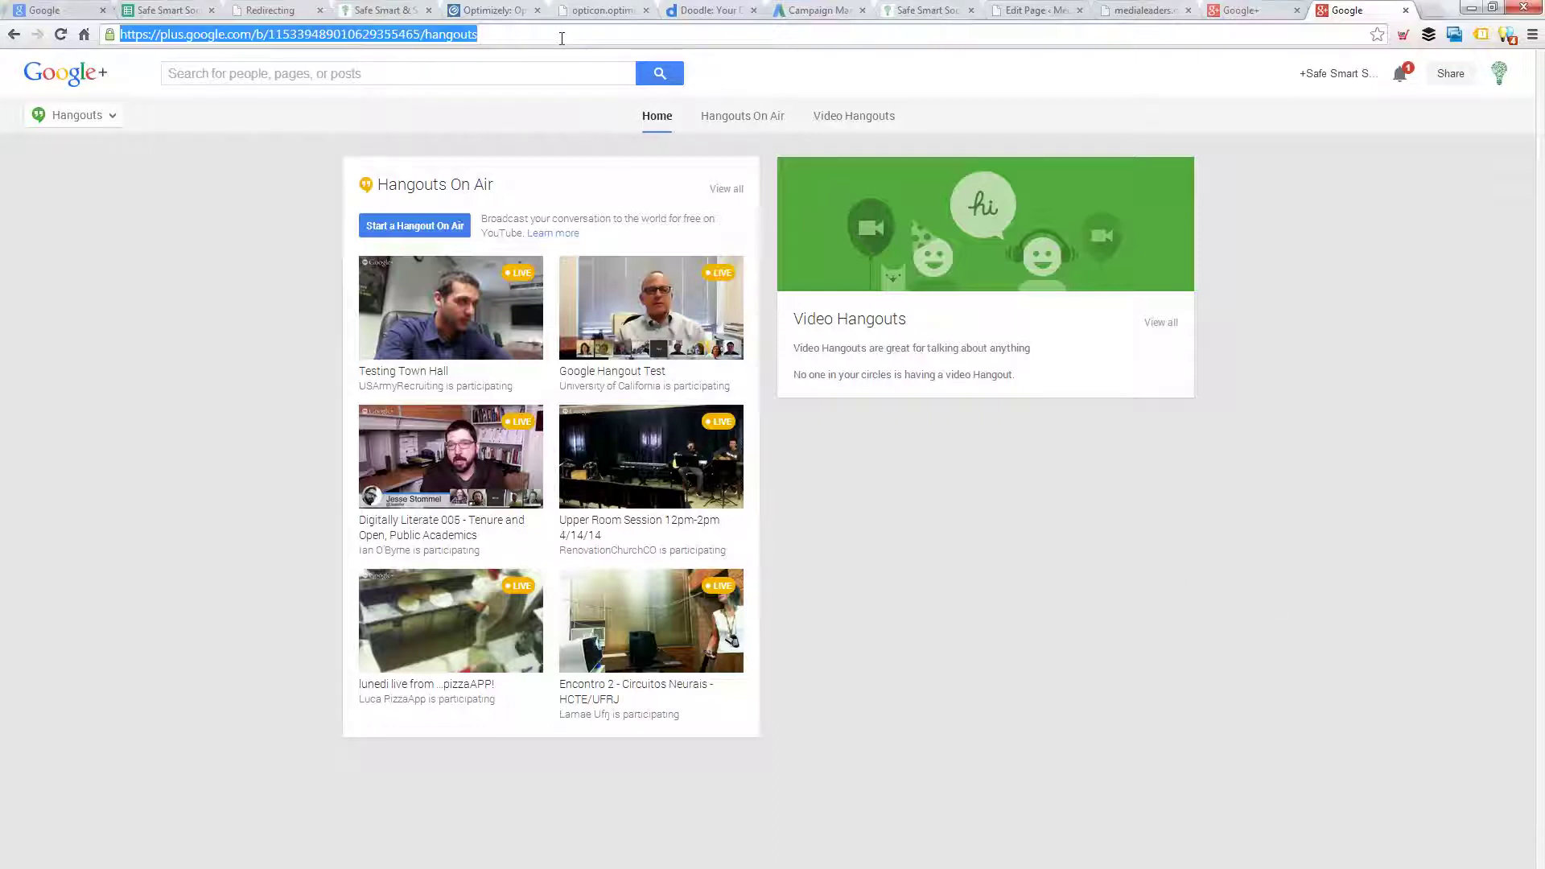
pyautogui.write('plus.google.com')
pyautogui.press('Return')
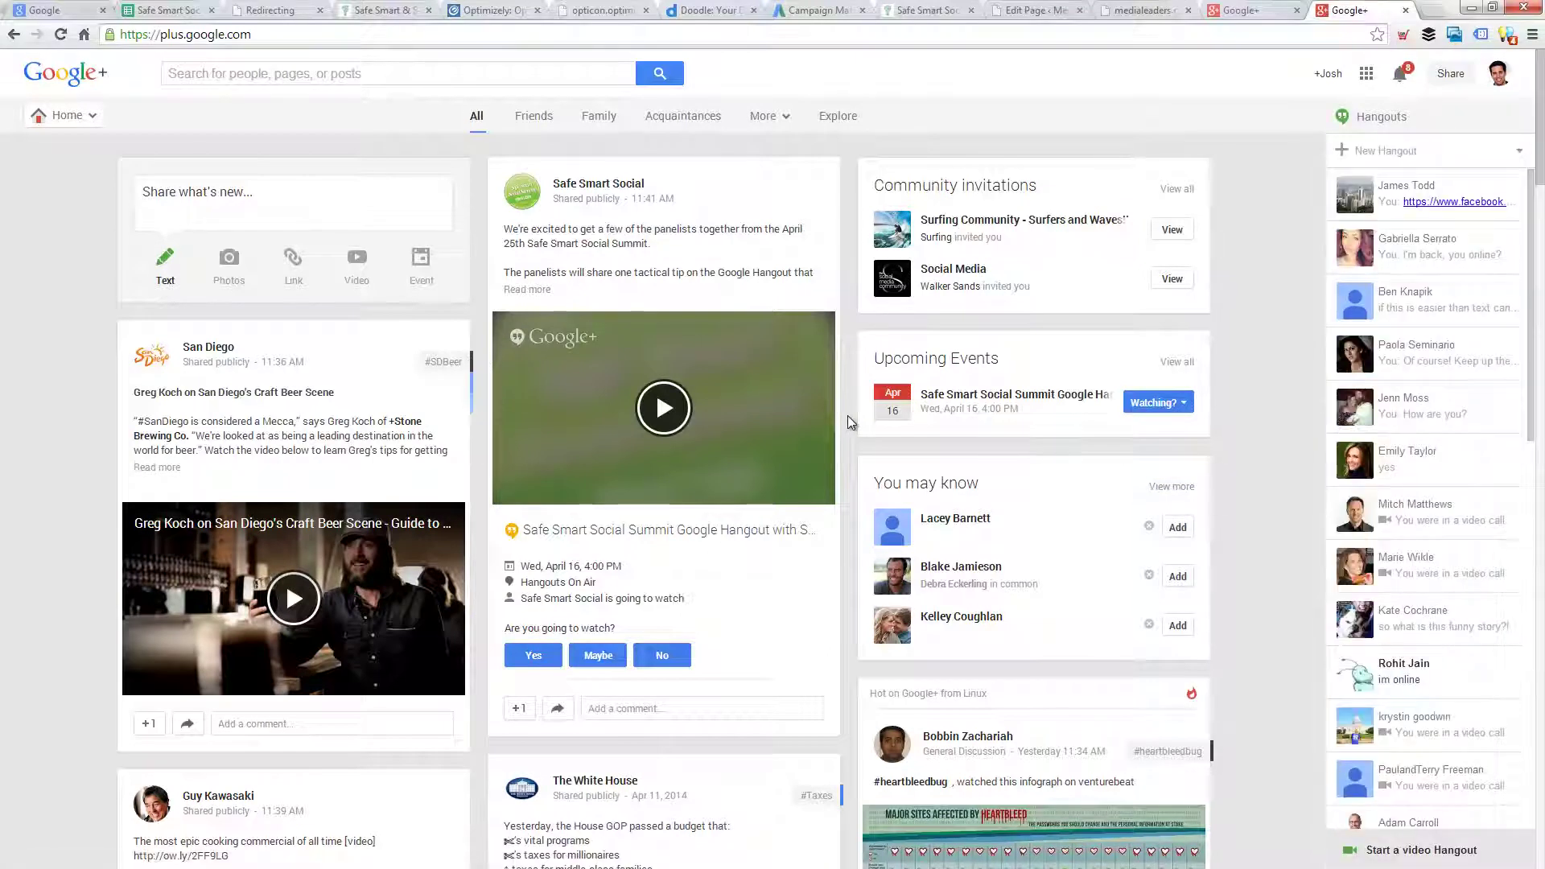
# - Switch from the personal account to the Safe Smart Social Google+ page
pyautogui.click(1499, 77)
pyautogui.scroll(-1, 1425, 271)
pyautogui.scroll(-1, 1426, 271)
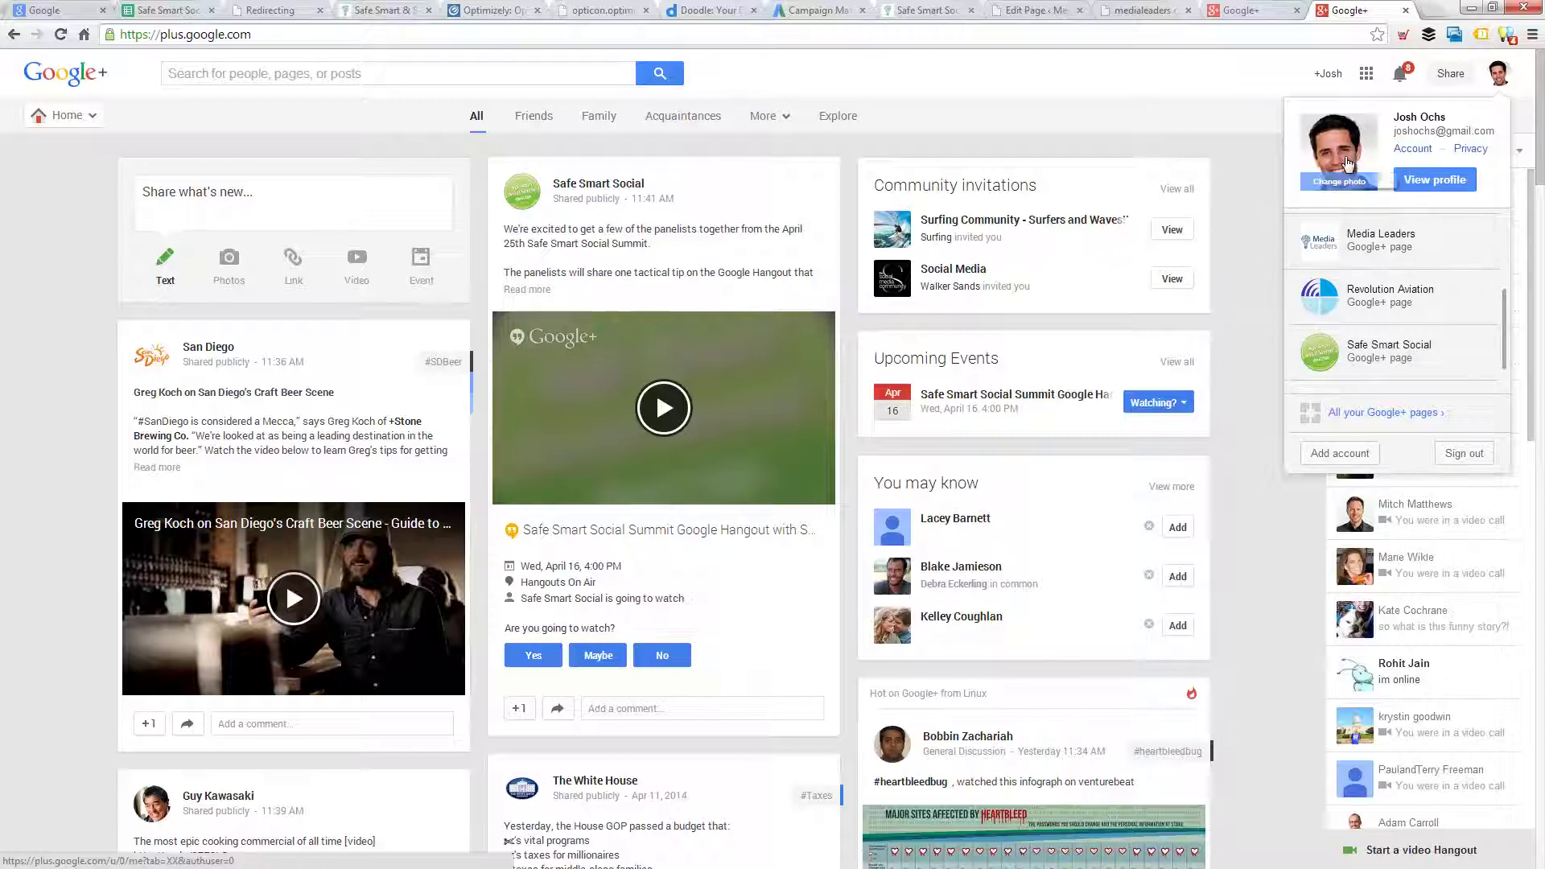
pyautogui.click(1390, 359)
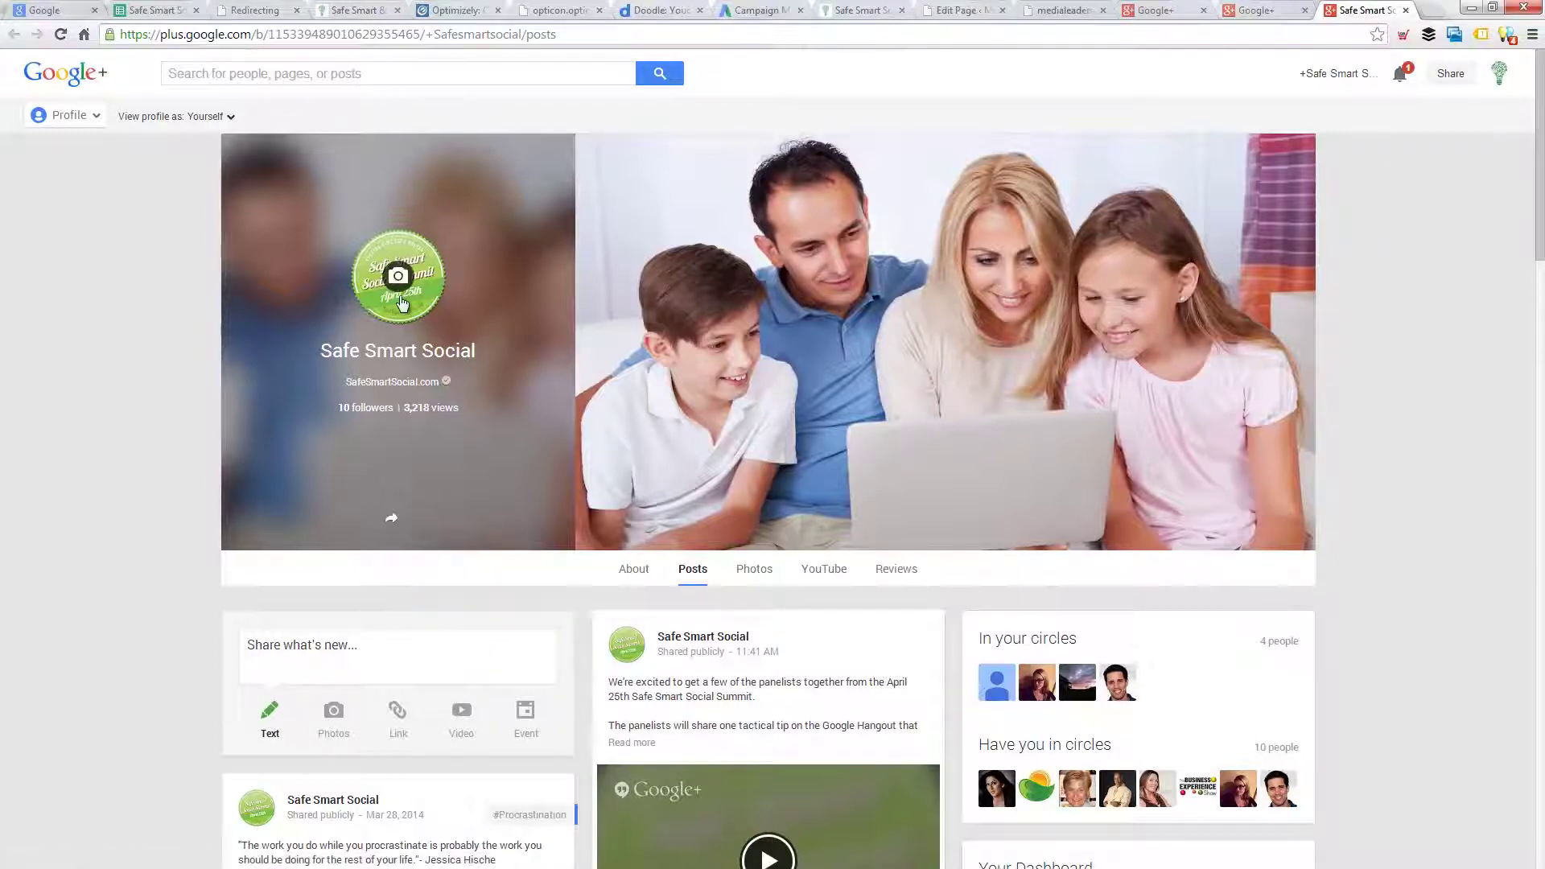
# - Go to the Safe Smart Social page's Hangouts section listing Hangouts On Air
pyautogui.moveTo(63, 116)
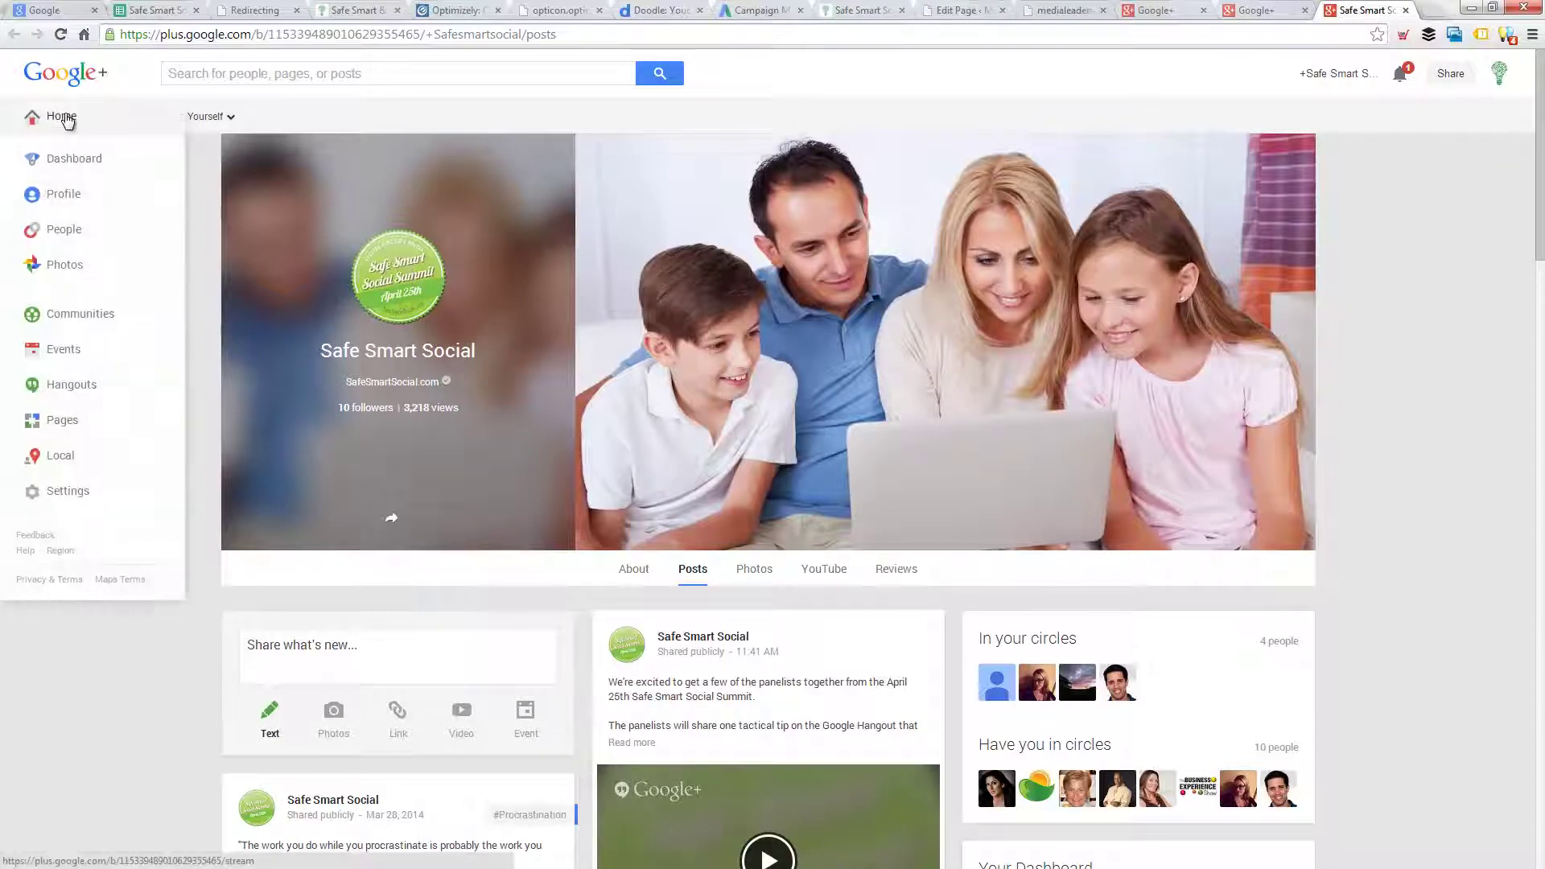
pyautogui.click(84, 390)
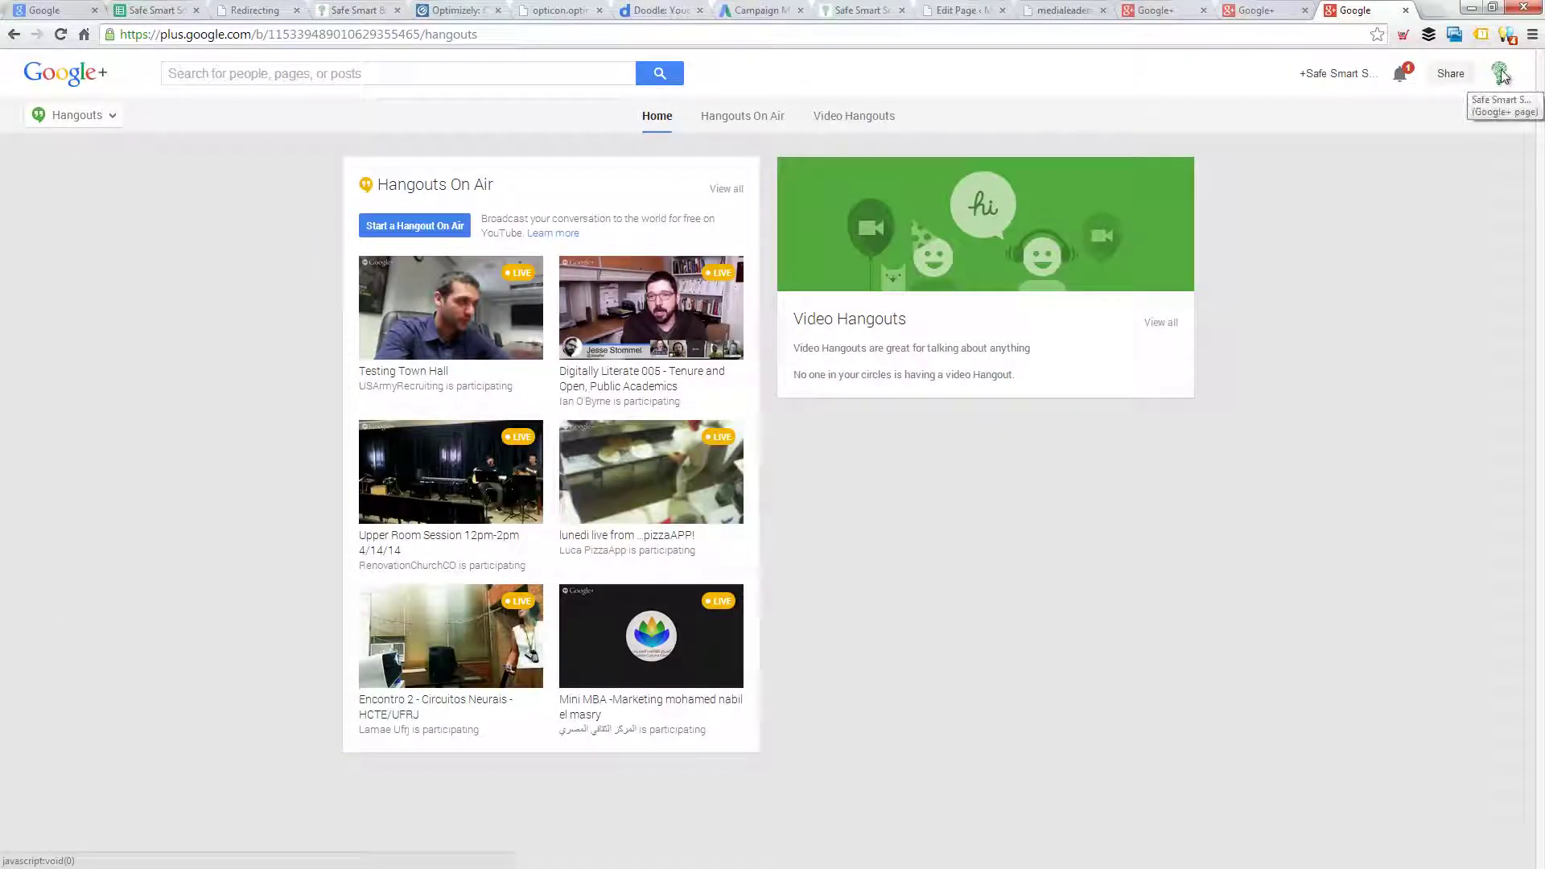
pyautogui.click(407, 233)
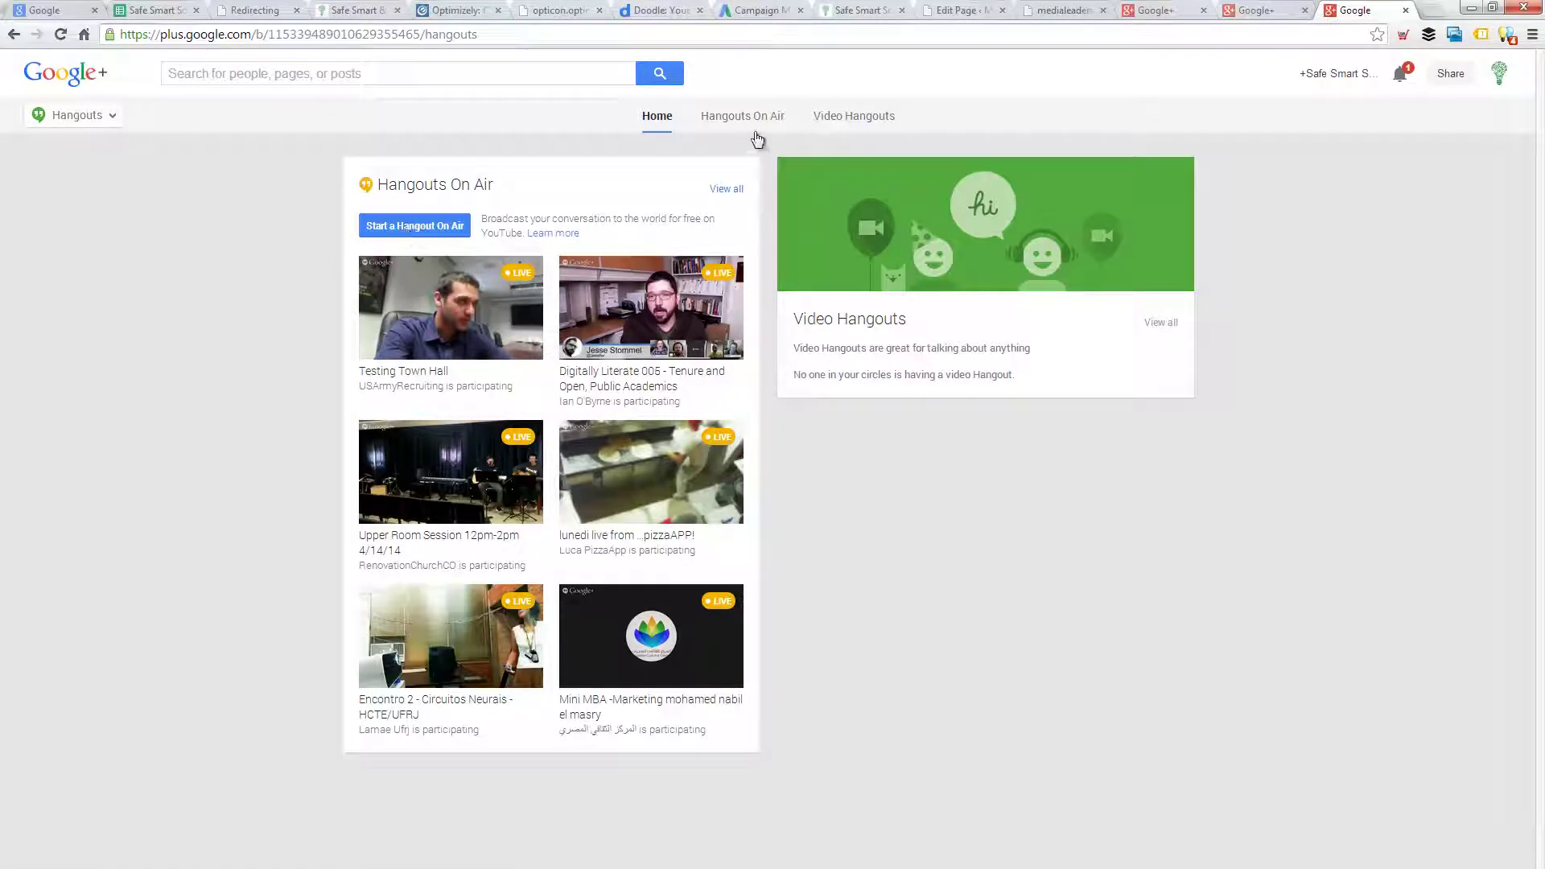
# - Start a new Hangout On Air scheduled for later on April 16, 2014
pyautogui.click(412, 228)
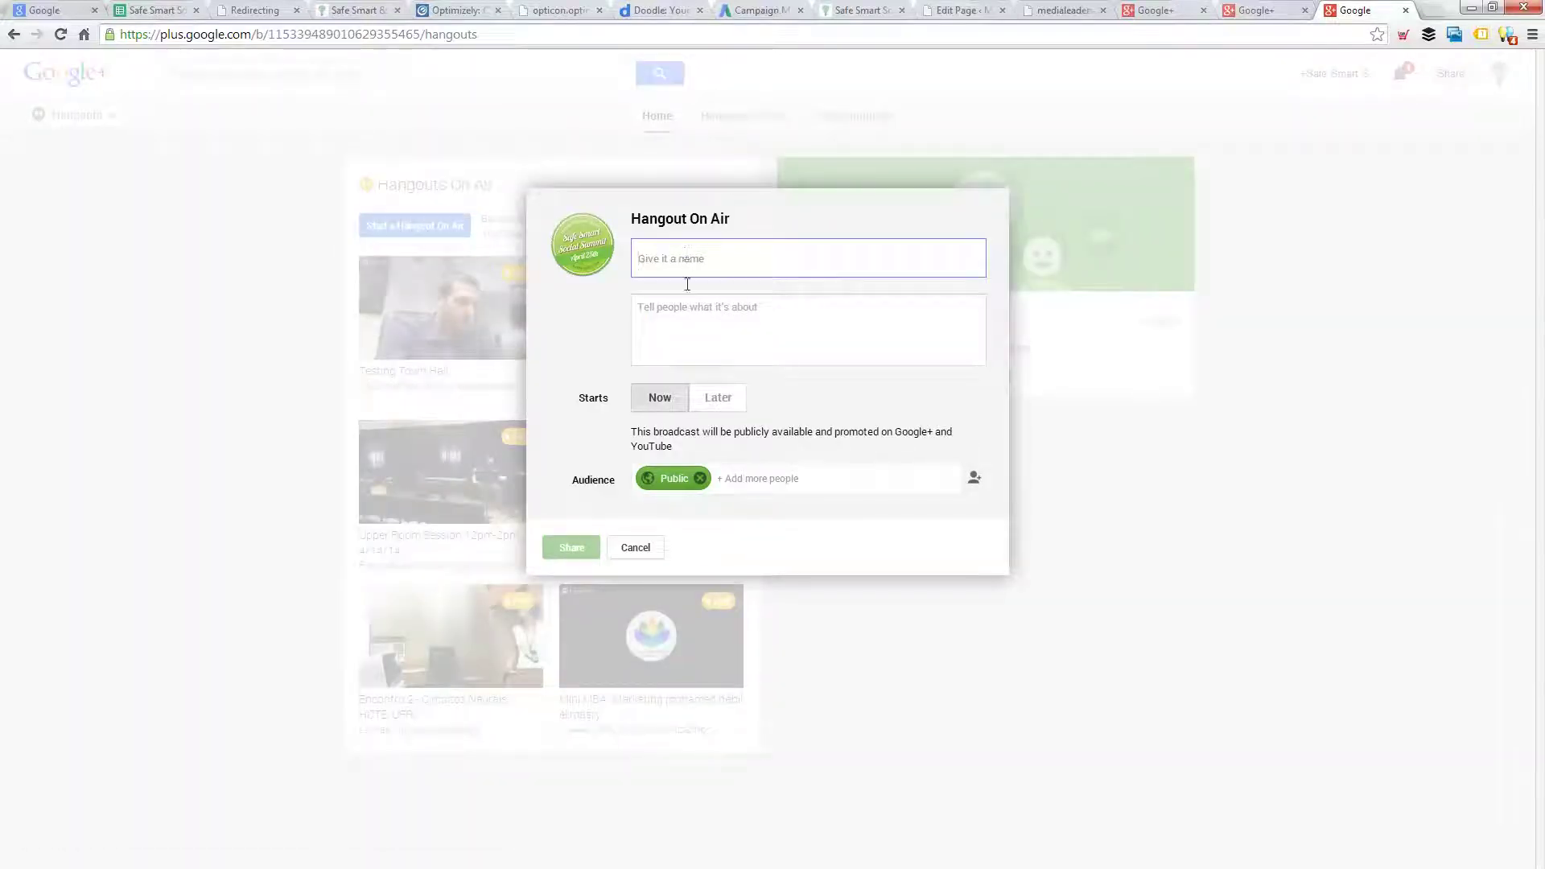
pyautogui.click(716, 403)
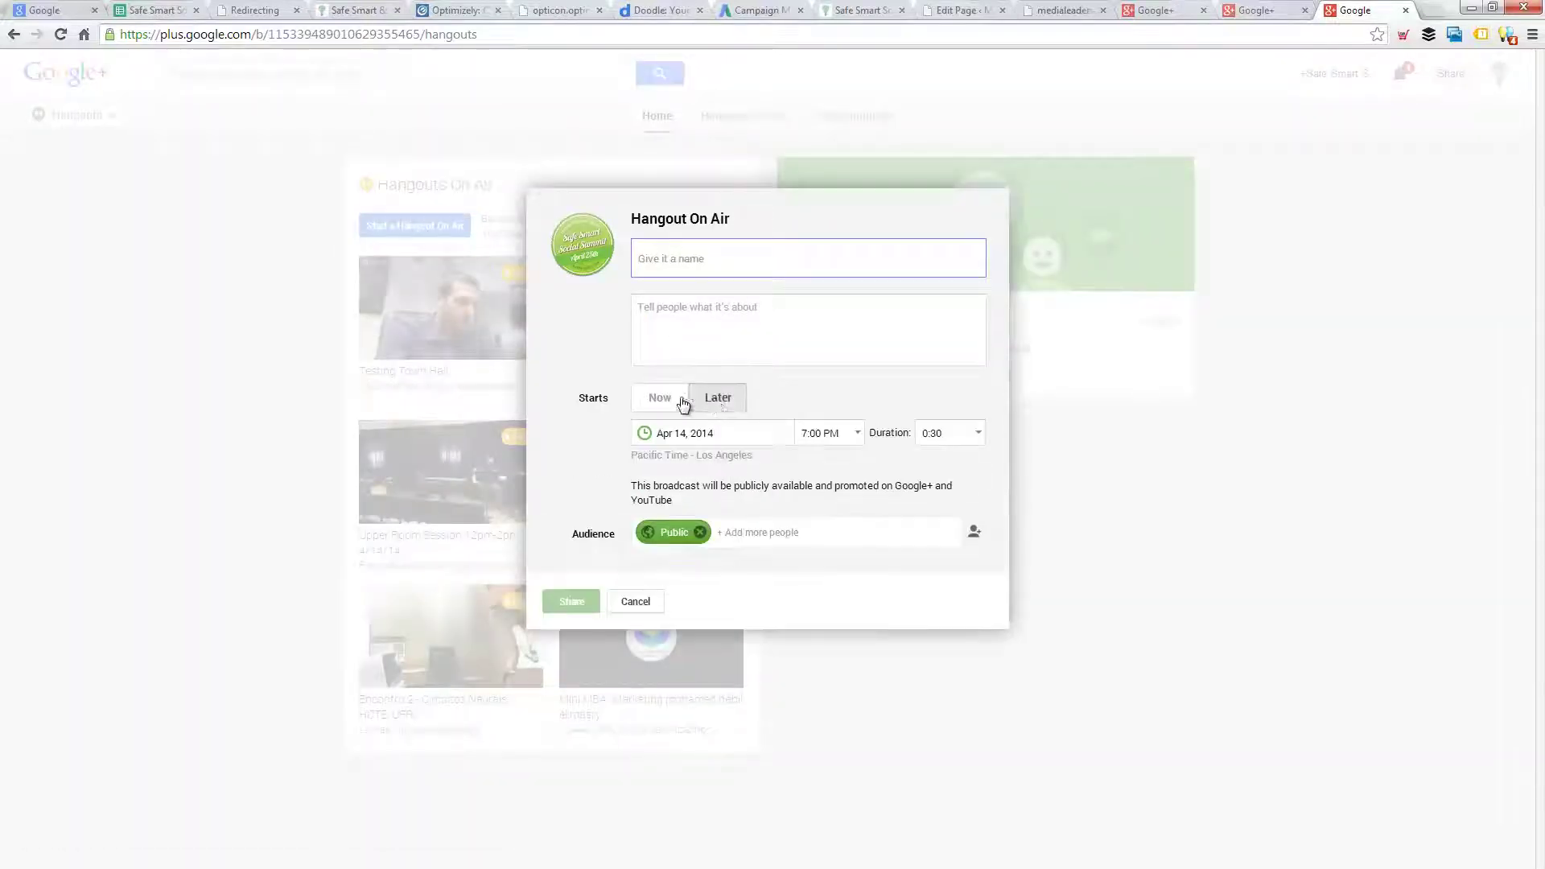
pyautogui.click(658, 401)
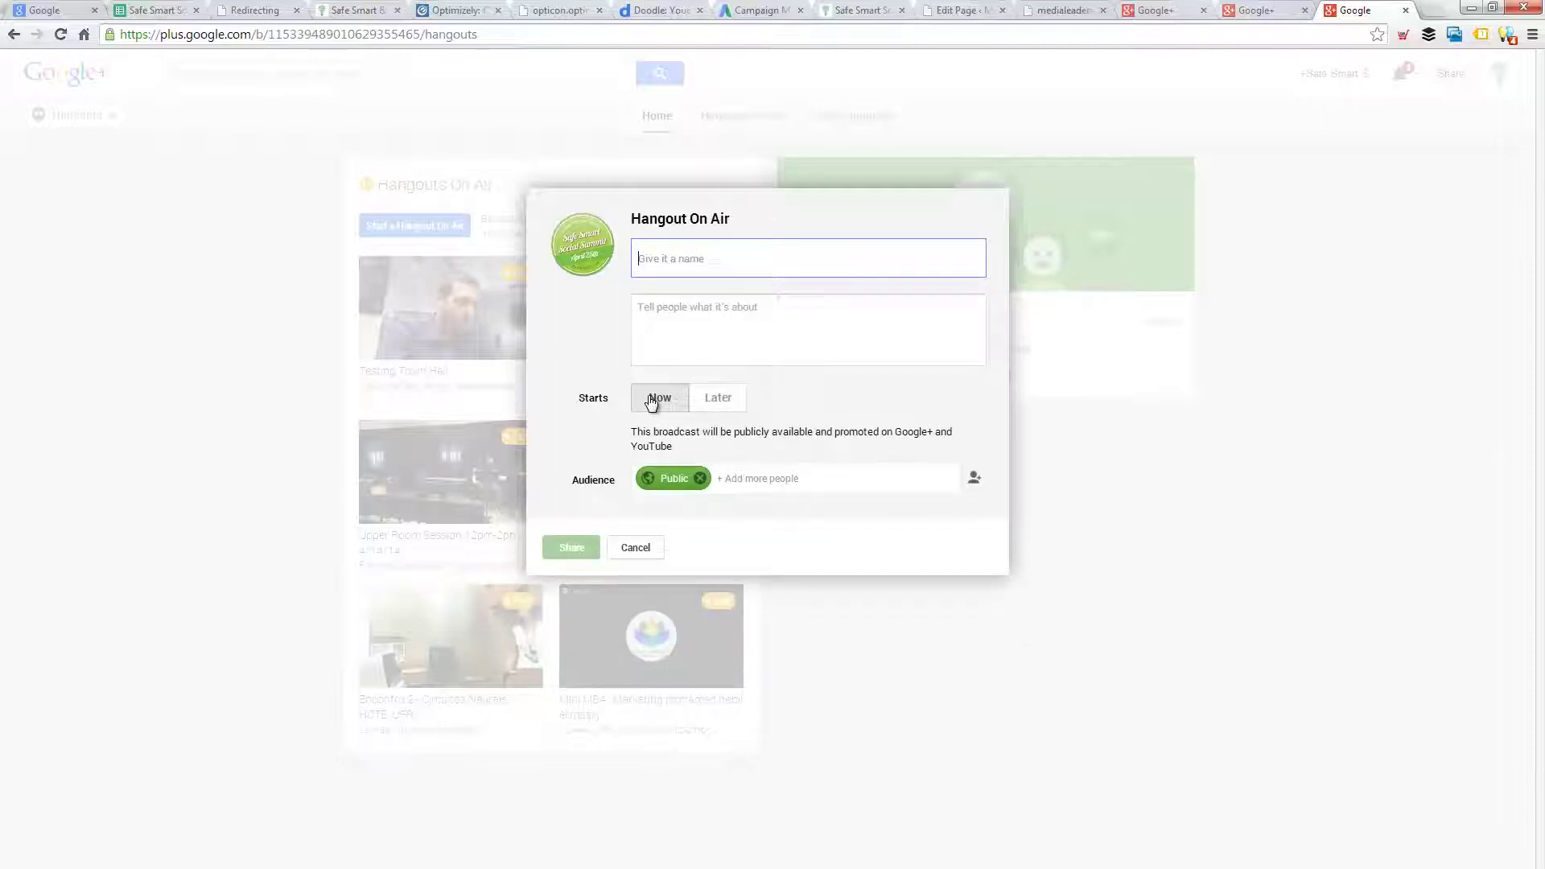
pyautogui.click(716, 398)
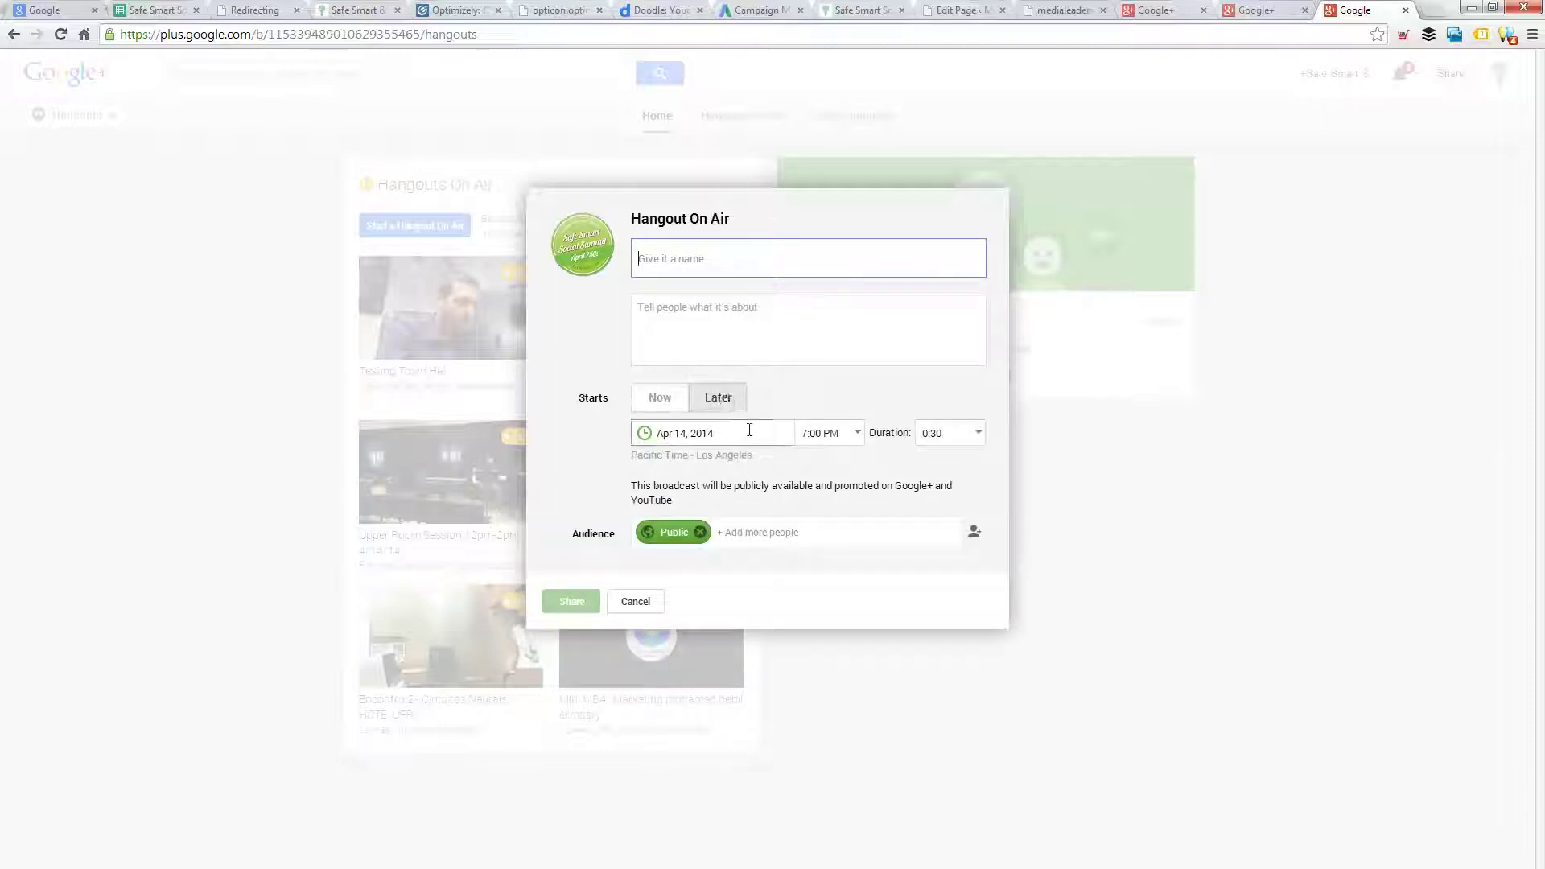
pyautogui.click(749, 430)
pyautogui.click(703, 545)
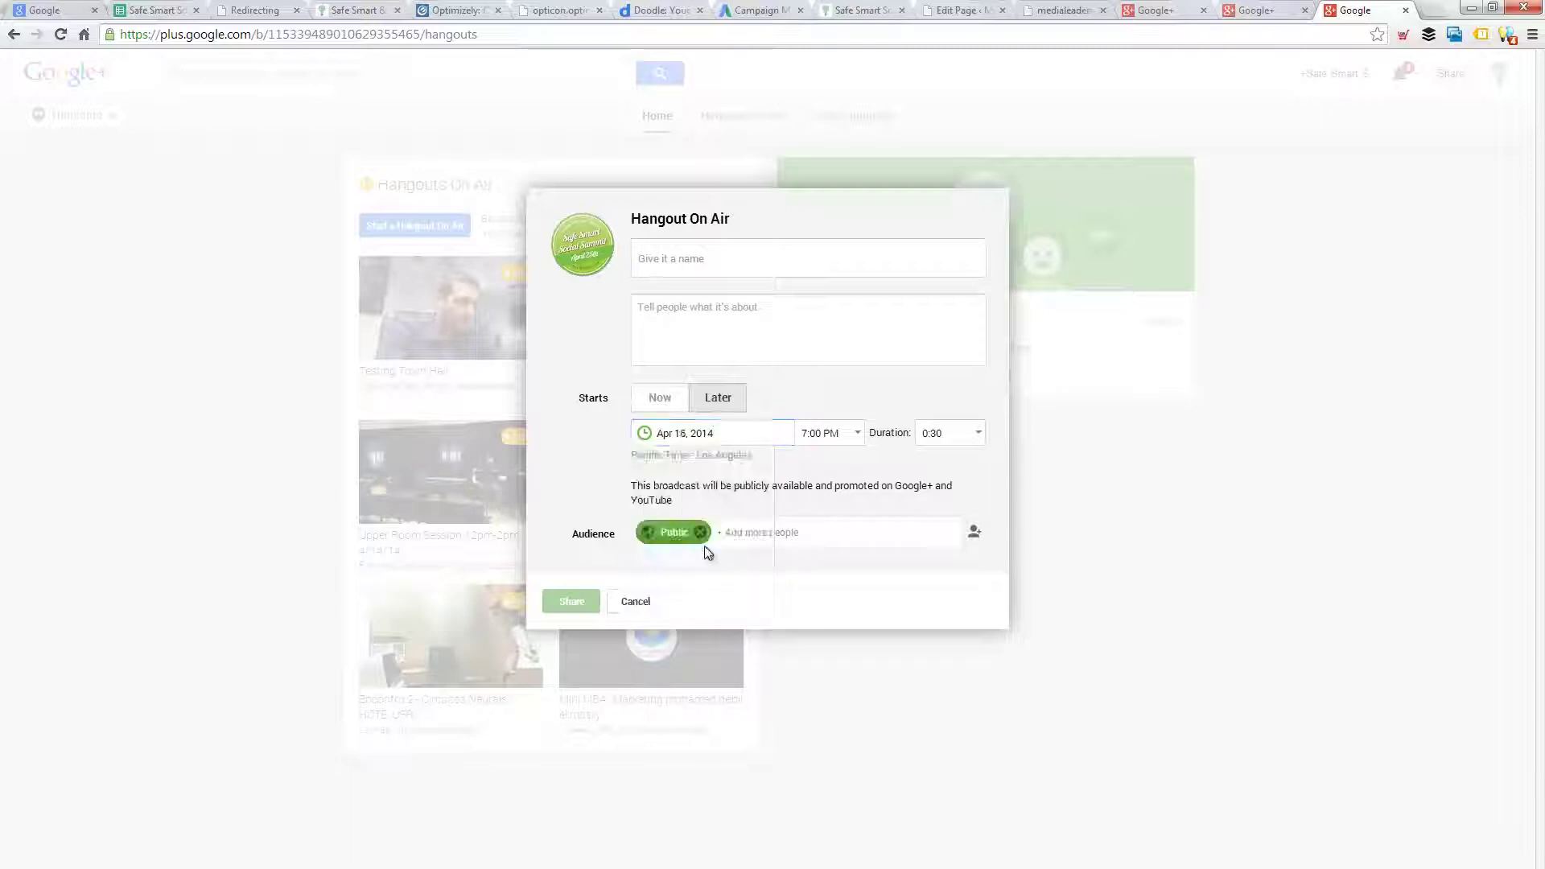
# - Set the start time to 4:00 PM and add Your circles to the Public audience
pyautogui.click(829, 433)
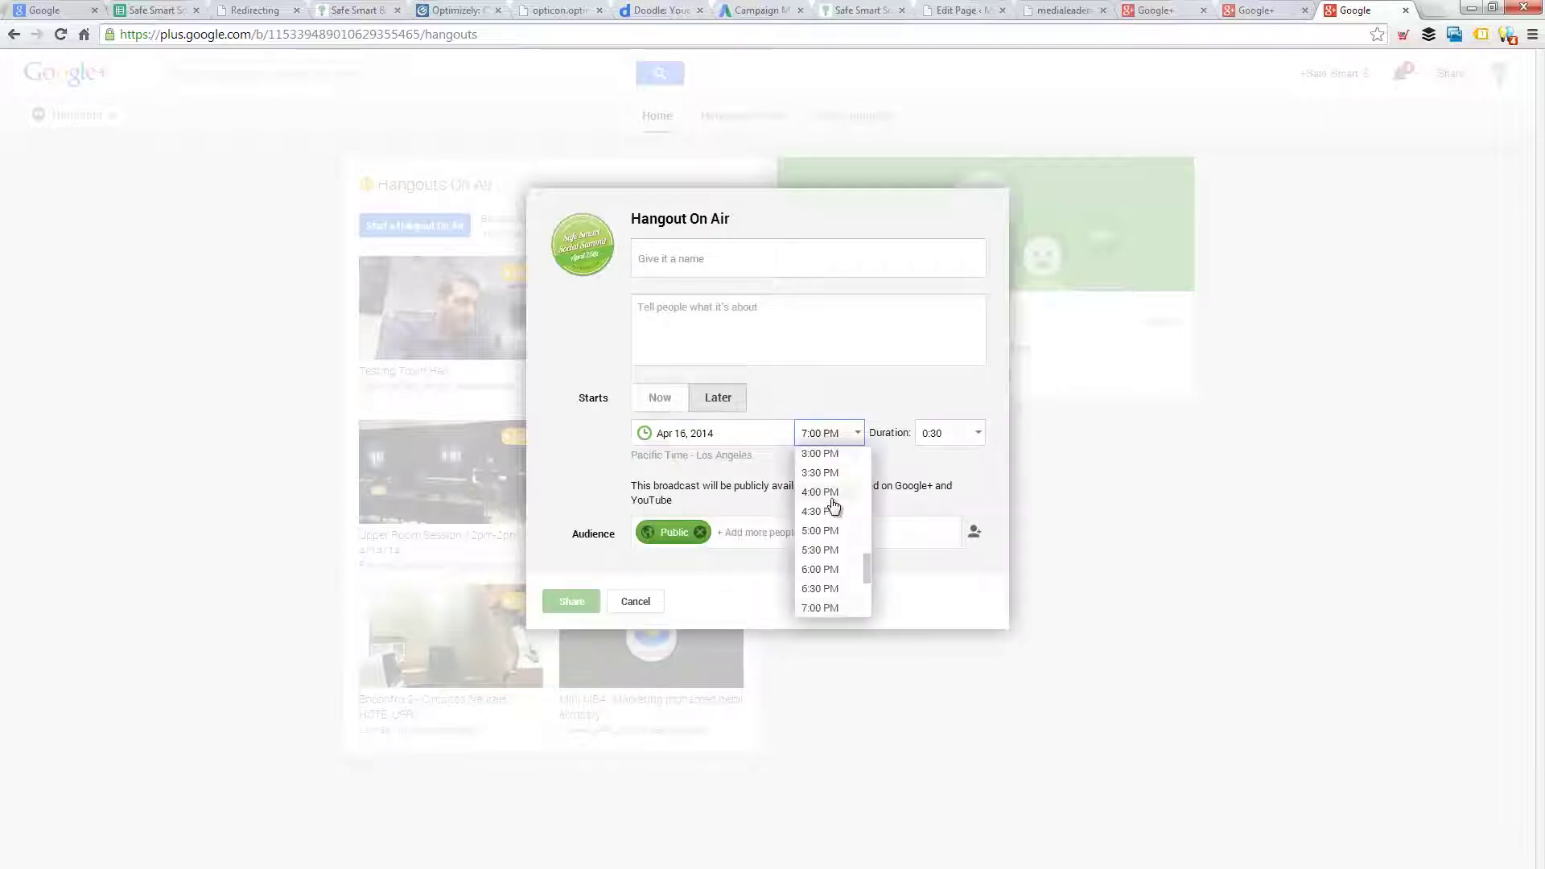
pyautogui.click(829, 494)
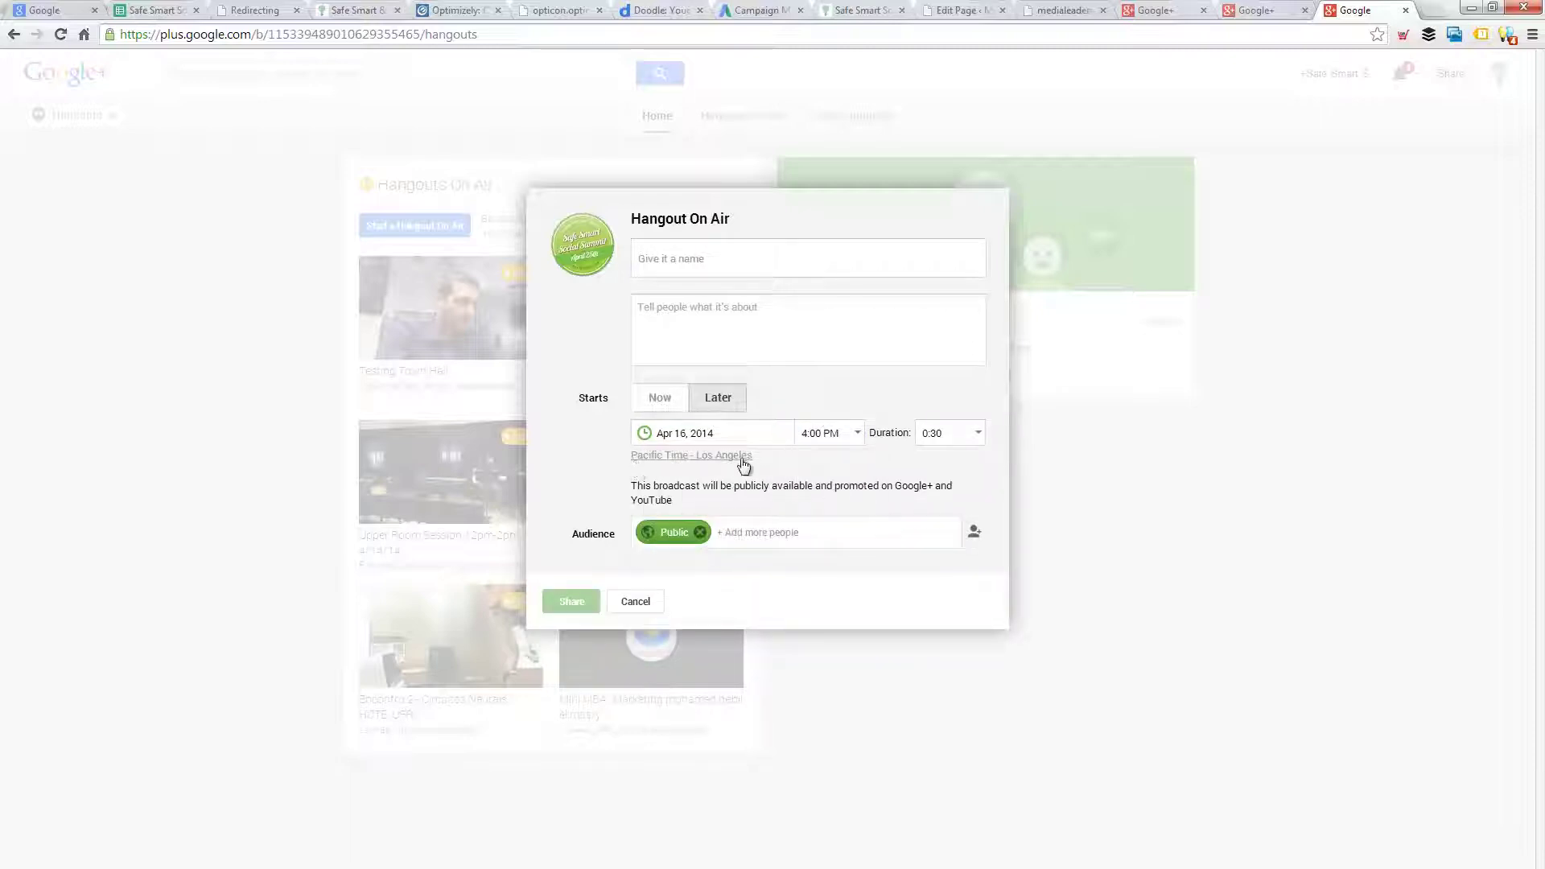
pyautogui.click(746, 534)
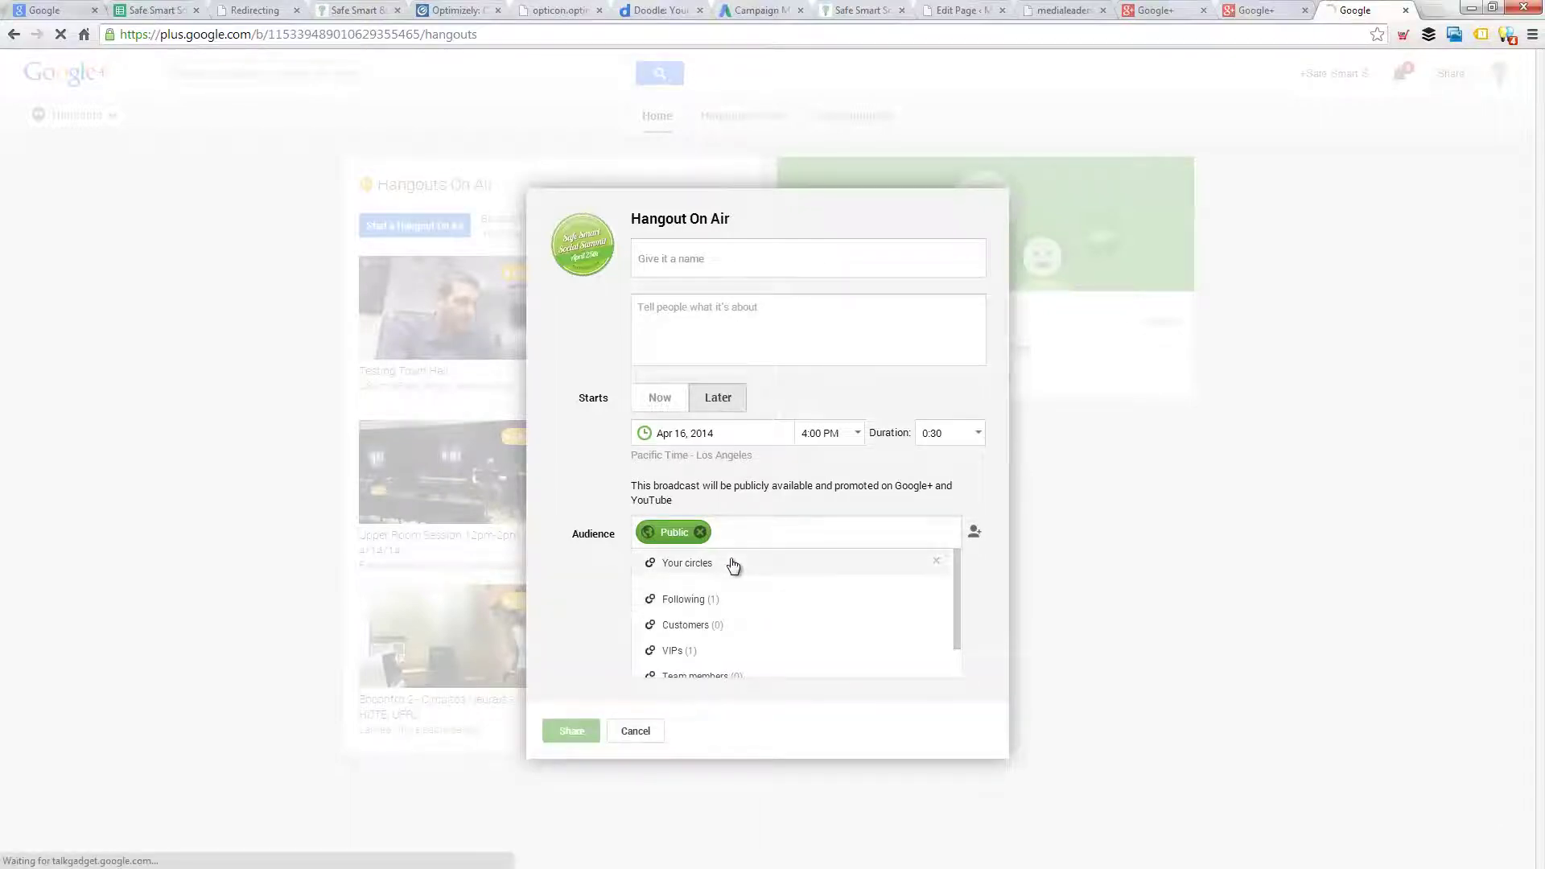
pyautogui.click(733, 567)
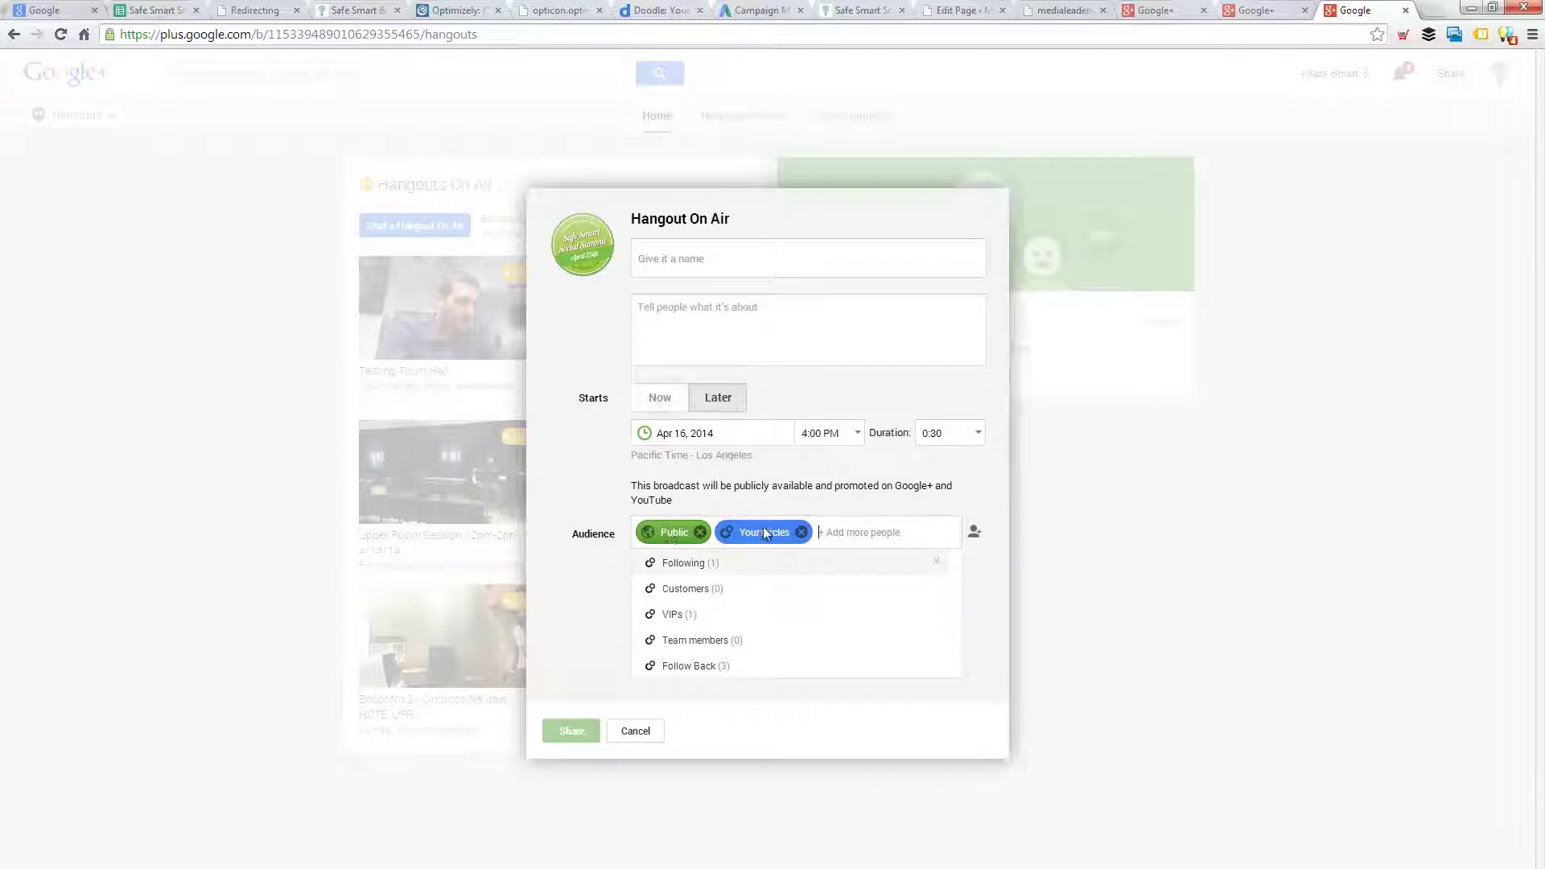
pyautogui.click(707, 257)
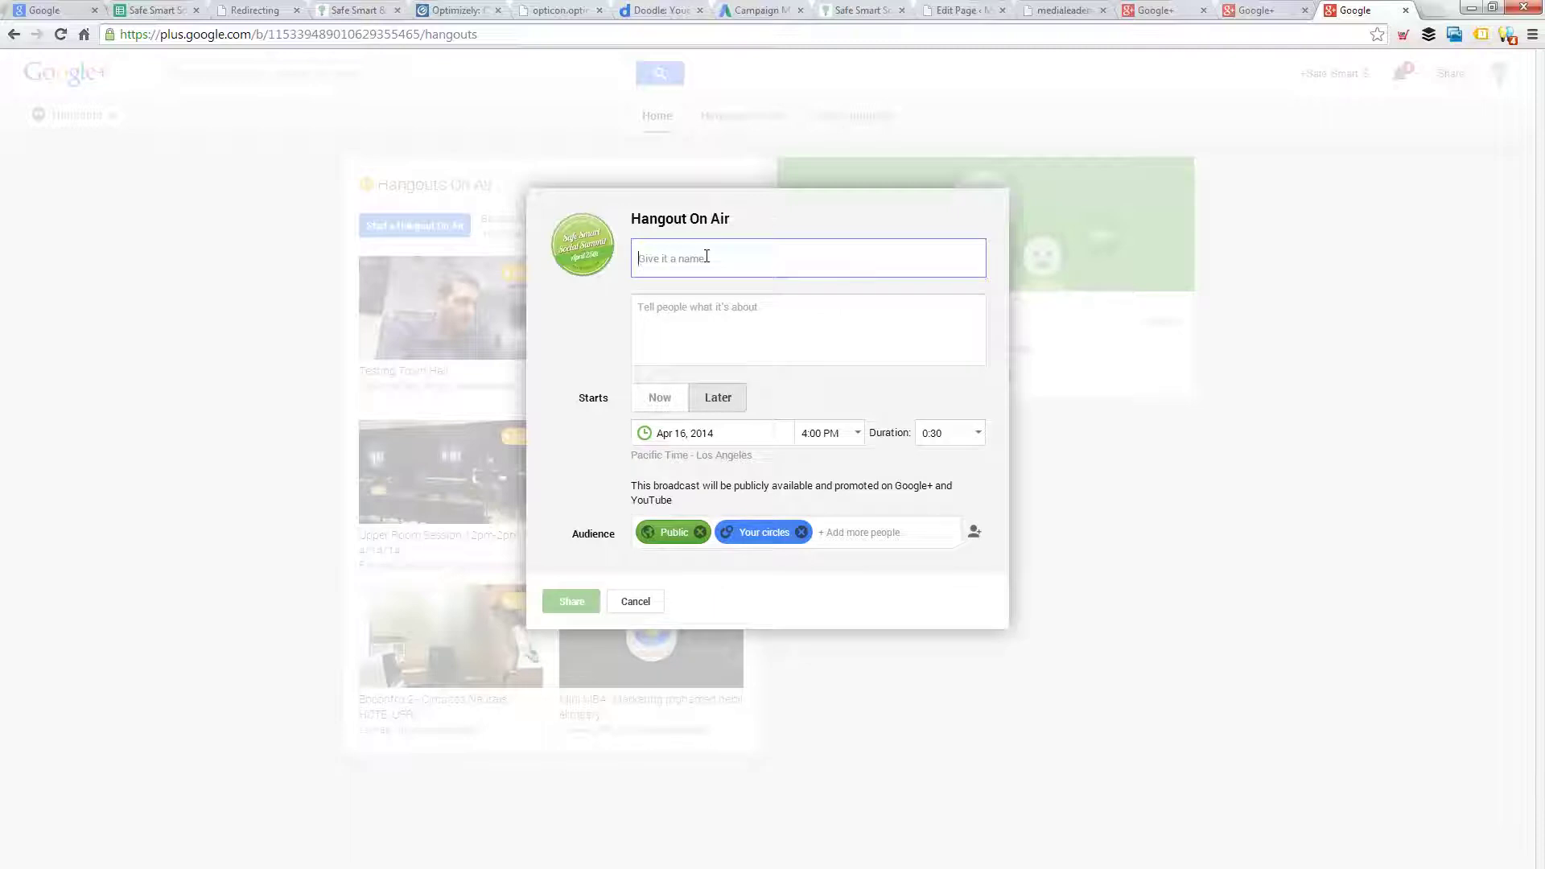
# - Name the broadcast 'Safe Smart Social Summit Google Hangout with Panelists'
pyautogui.write('Safe S')
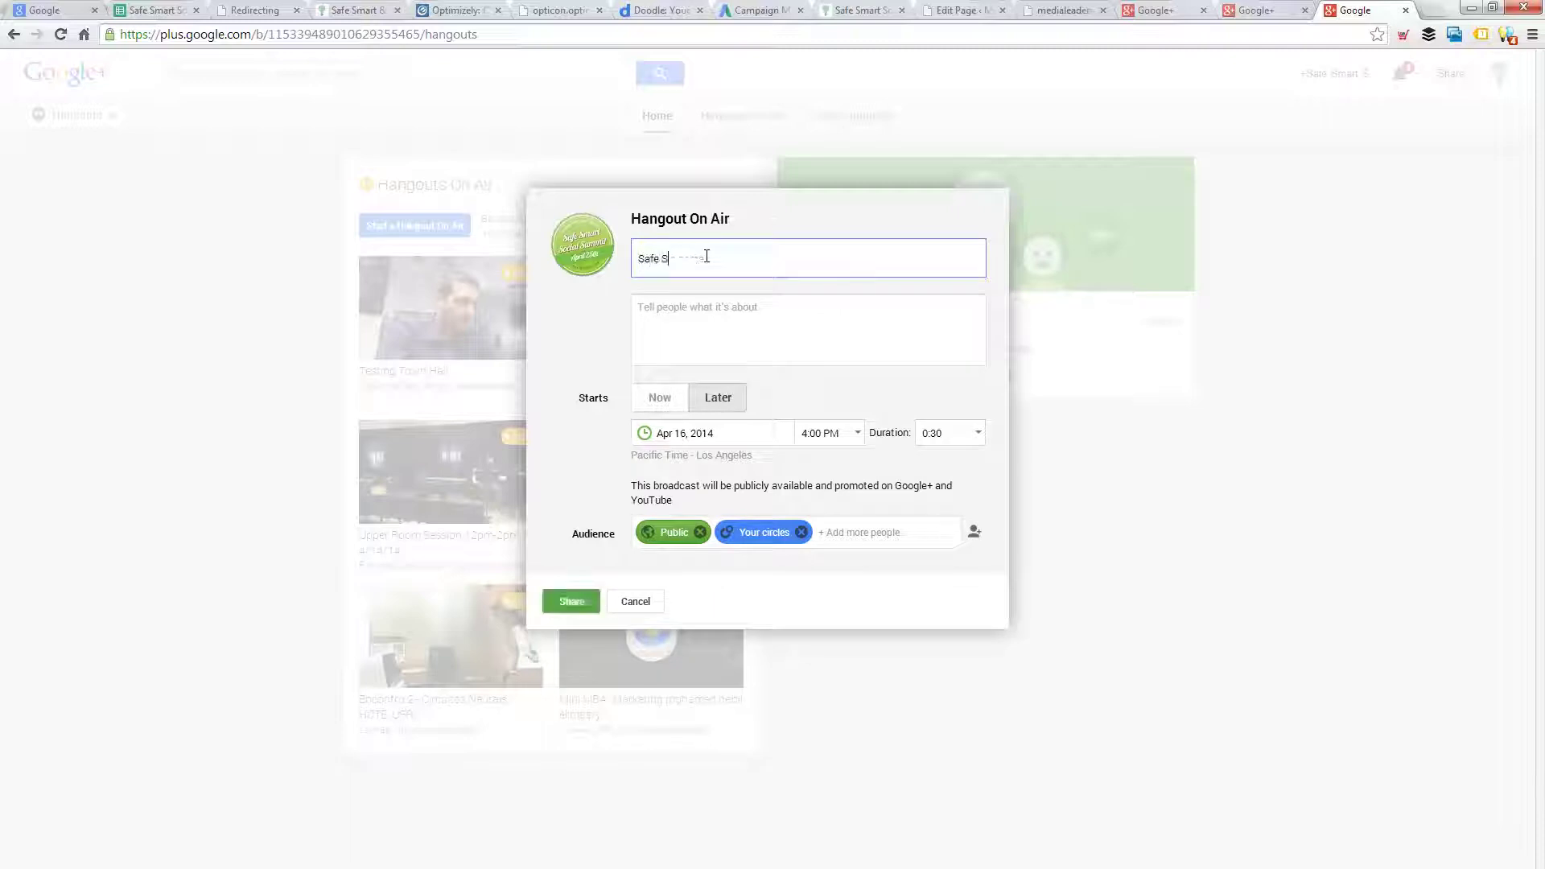
pyautogui.write('mart Social Summit Panelist Google')
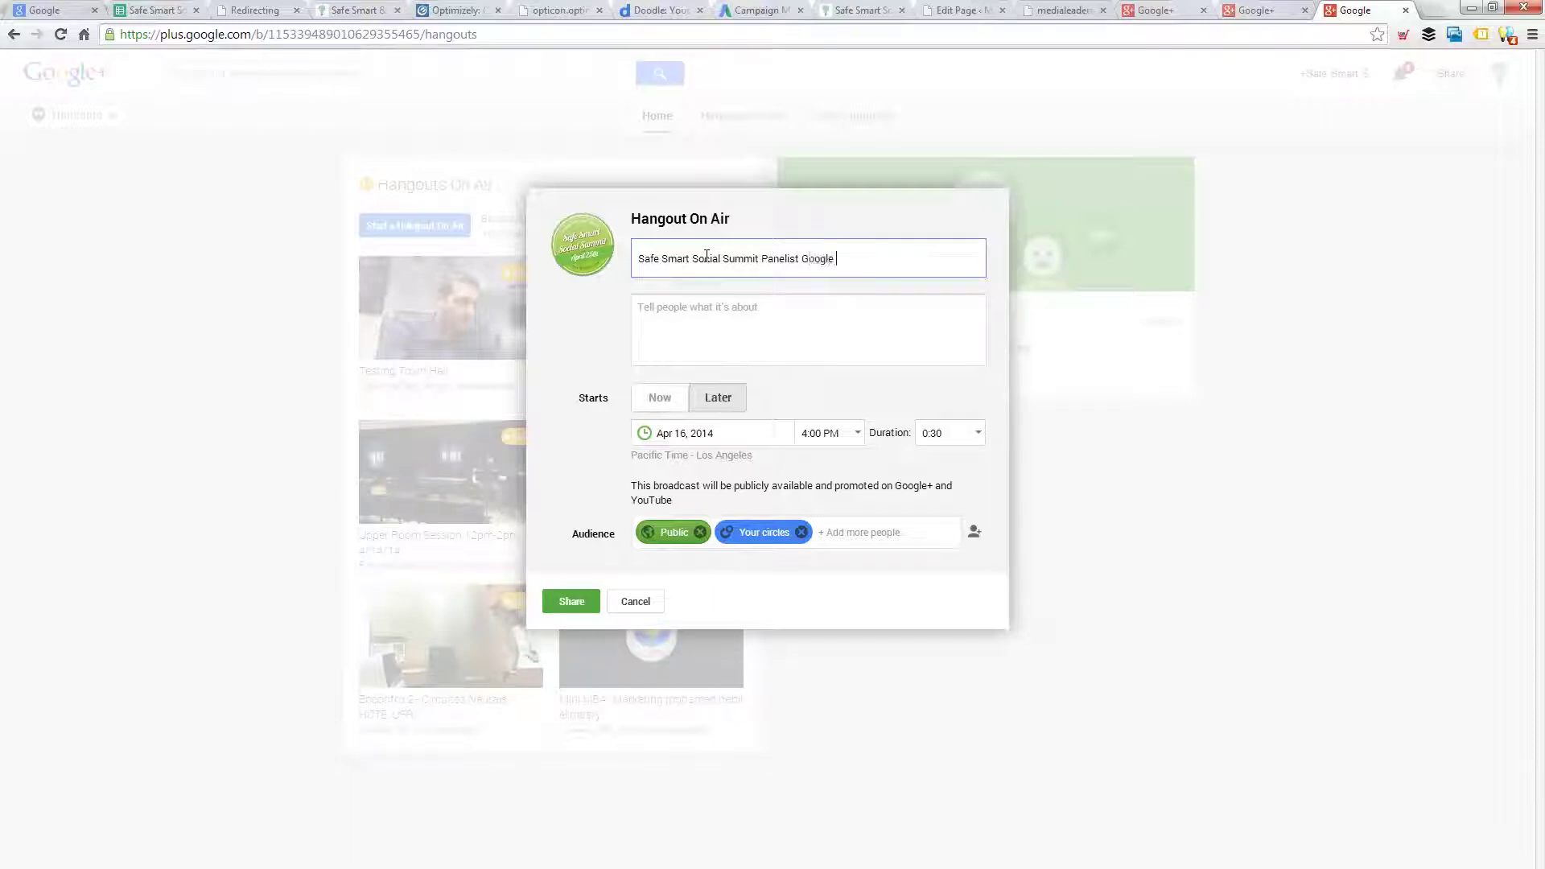
pyautogui.press('BackSpace')
pyautogui.press('BackSpace')
pyautogui.press('BackSpace')
pyautogui.press('BackSpace')
pyautogui.press('BackSpace')
pyautogui.press('BackSpace')
pyautogui.press('BackSpace')
pyautogui.press('BackSpace')
pyautogui.press('BackSpace')
pyautogui.press('BackSpace')
pyautogui.press('BackSpace')
pyautogui.press('BackSpace')
pyautogui.write('Google Hangout with')
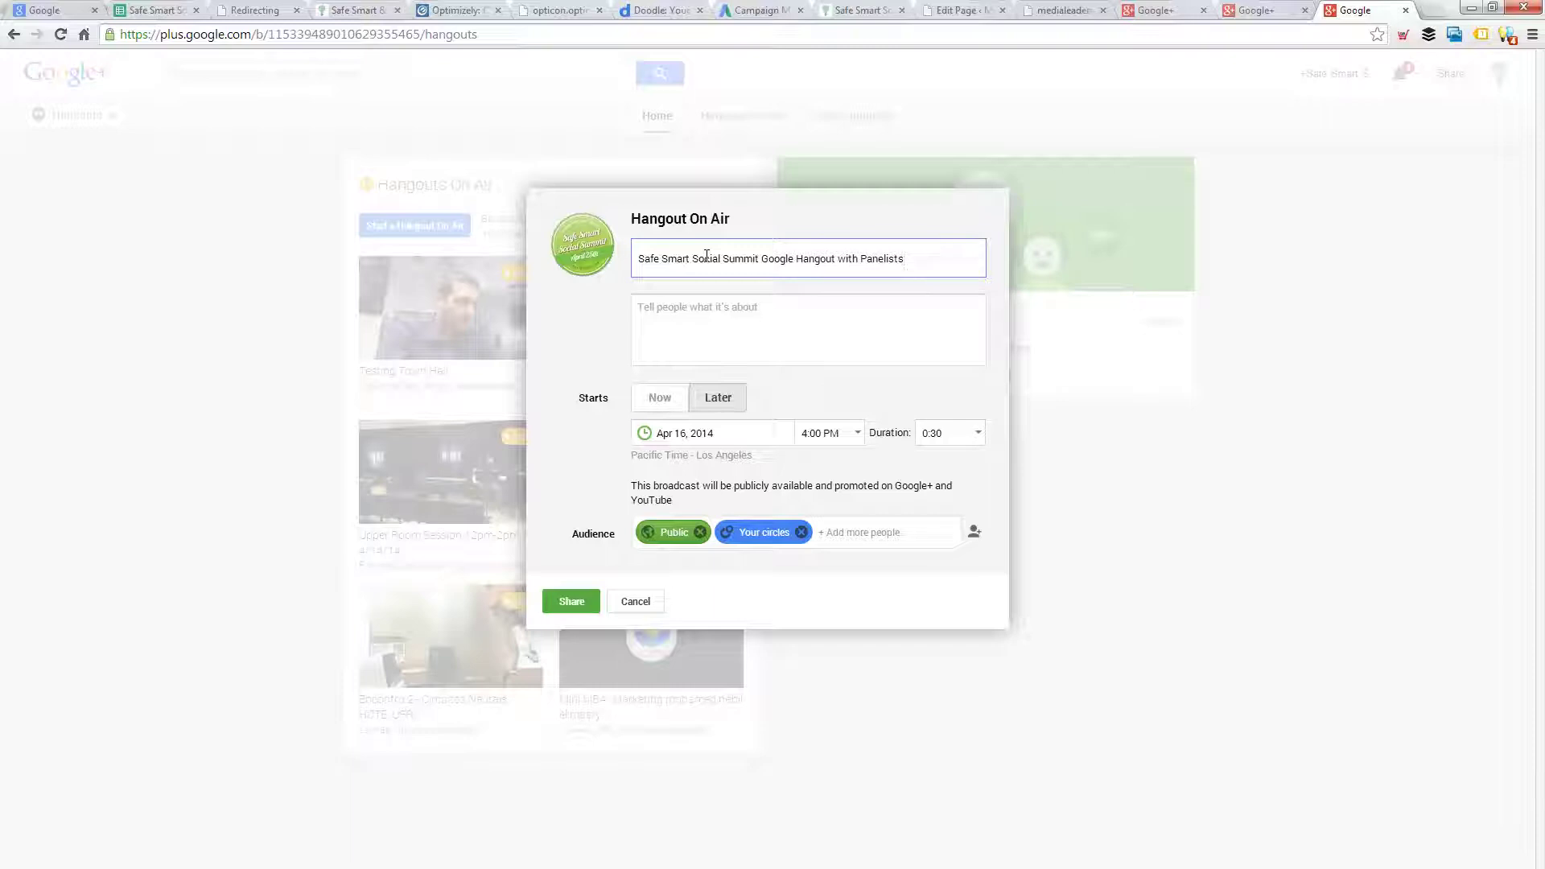
# - Paste a description about the panelists' tactical tips with the summit page link
pyautogui.click(710, 304)
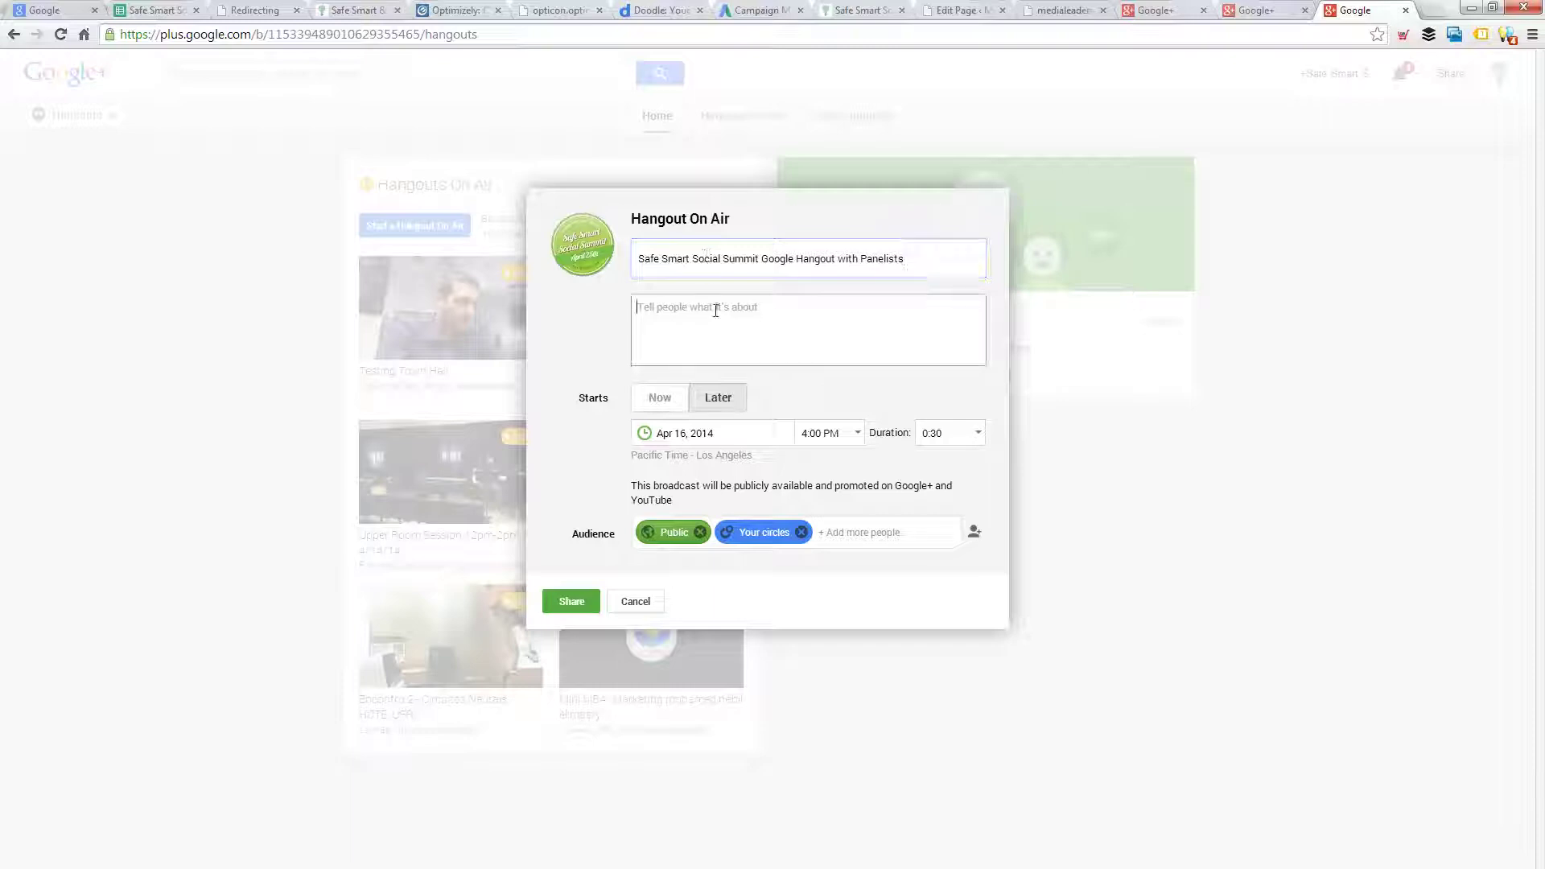
pyautogui.write('In this google')
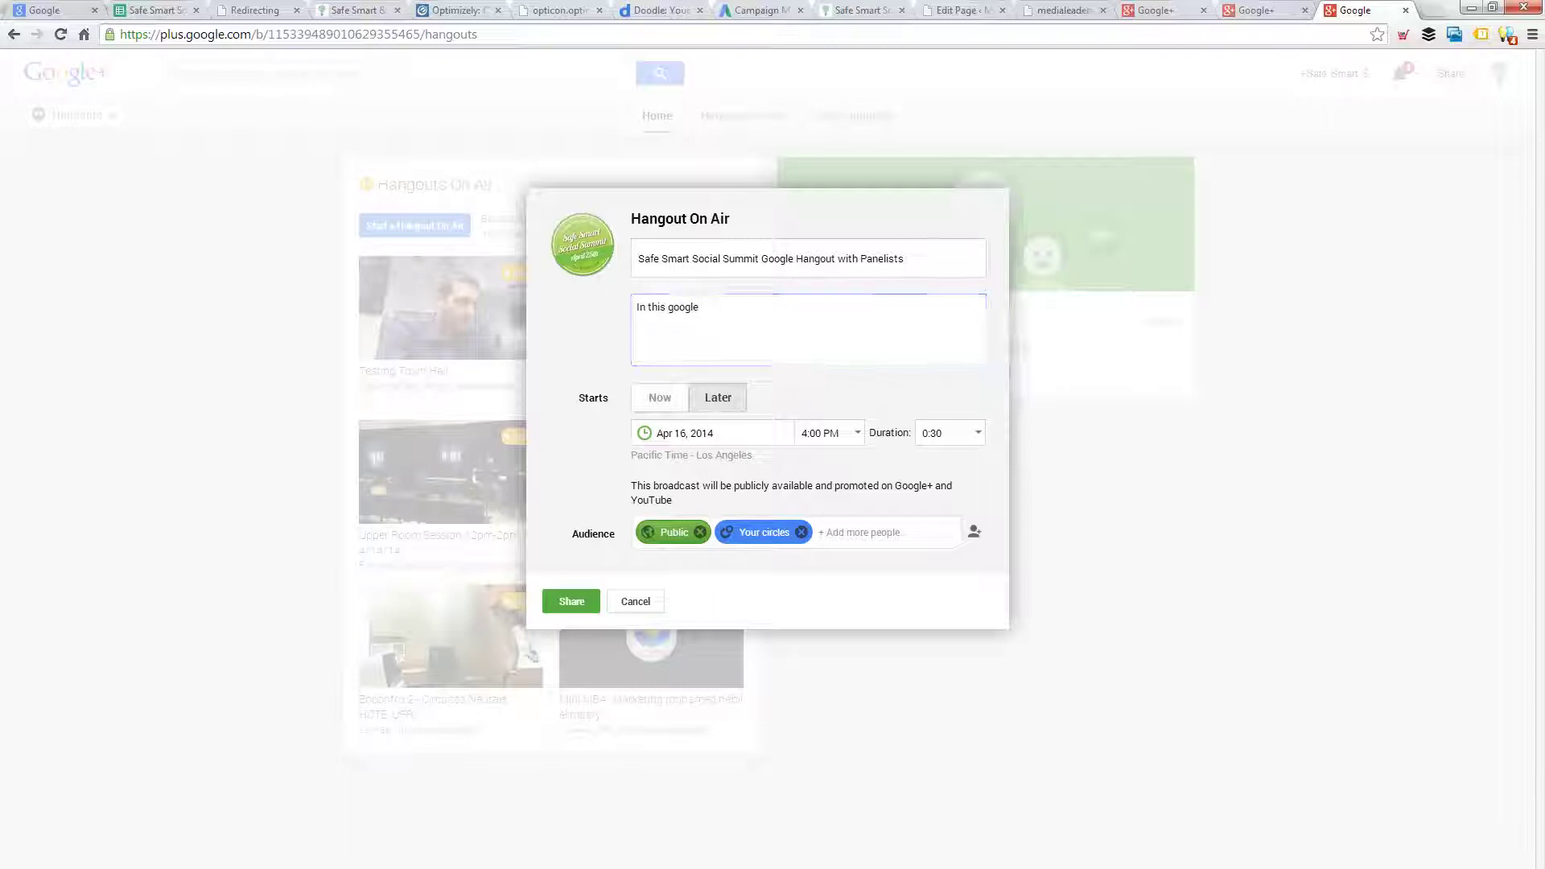
pyautogui.hotkey('ctrl', 'v')
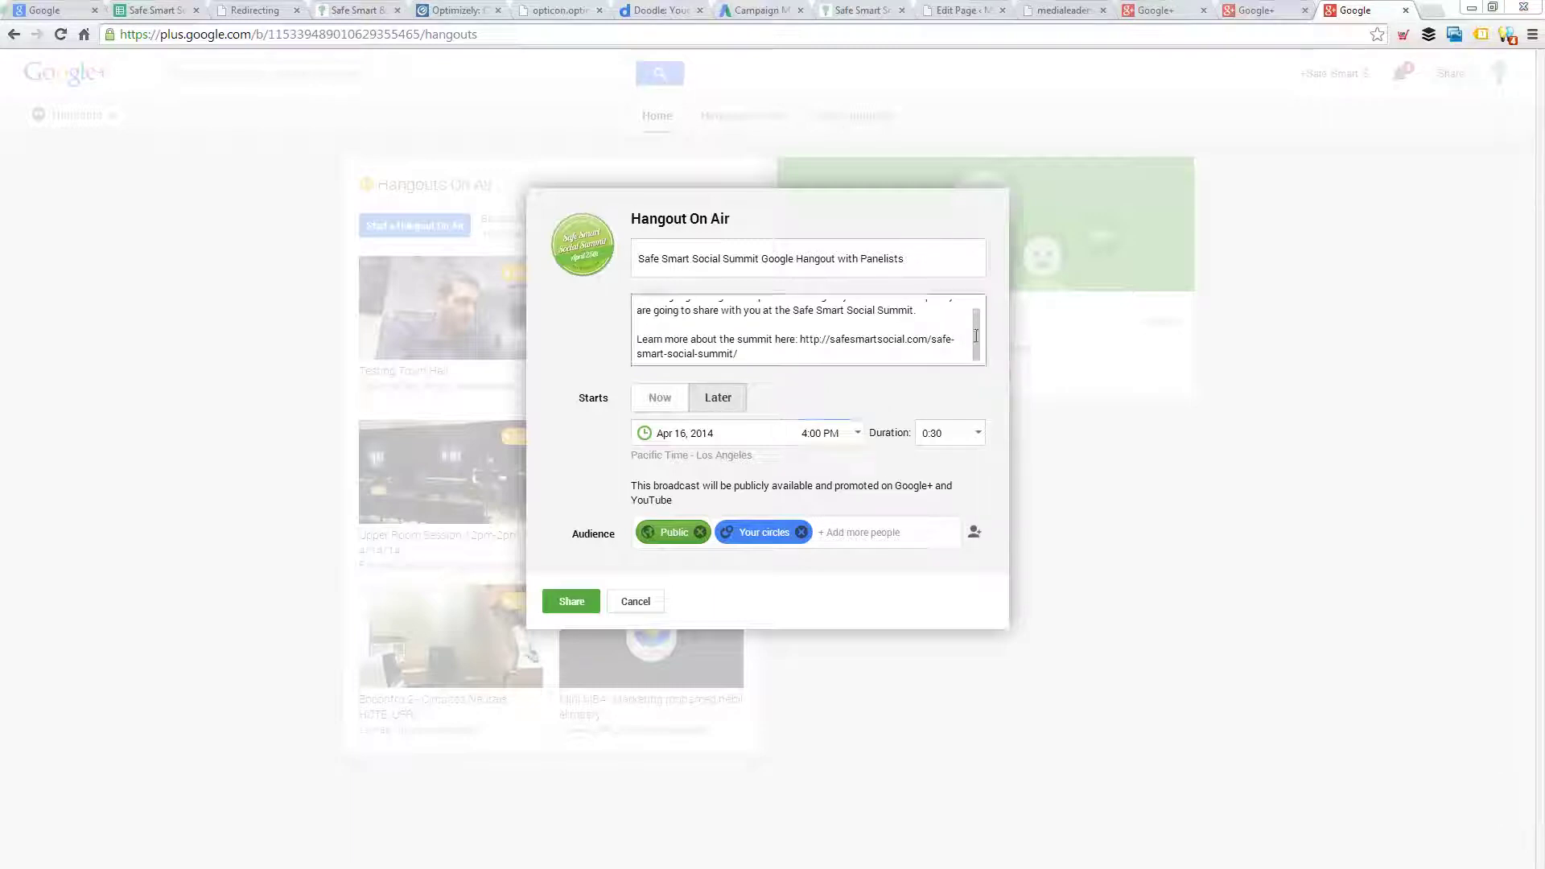
pyautogui.scroll(2, 976, 335)
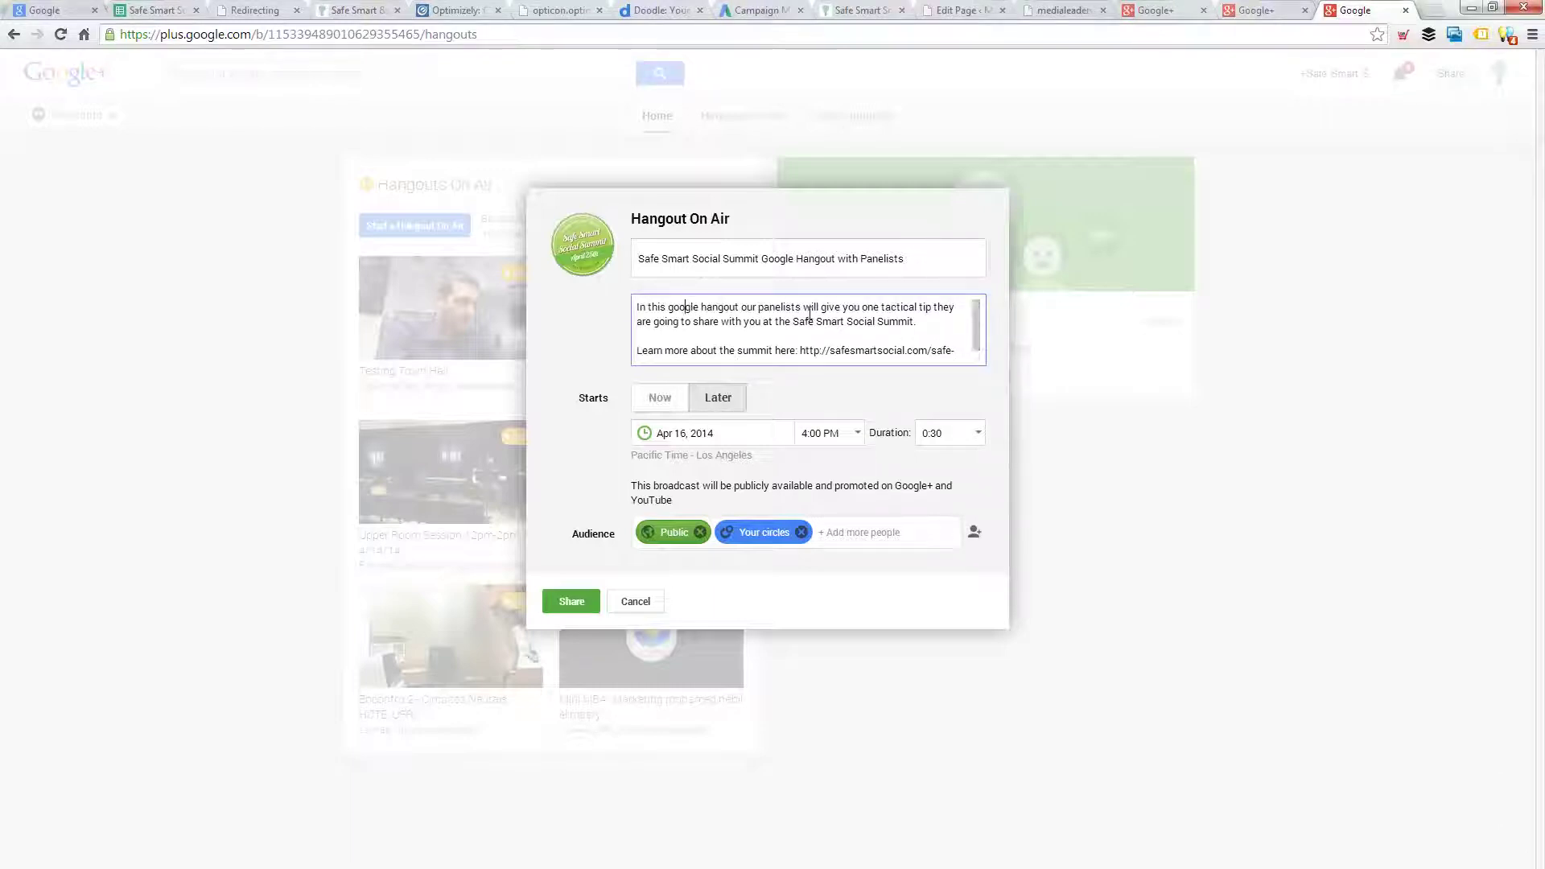
pyautogui.moveTo(685, 308); pyautogui.dragTo(645, 307)
pyautogui.click(939, 321)
pyautogui.click(679, 307)
pyautogui.click(441, 217)
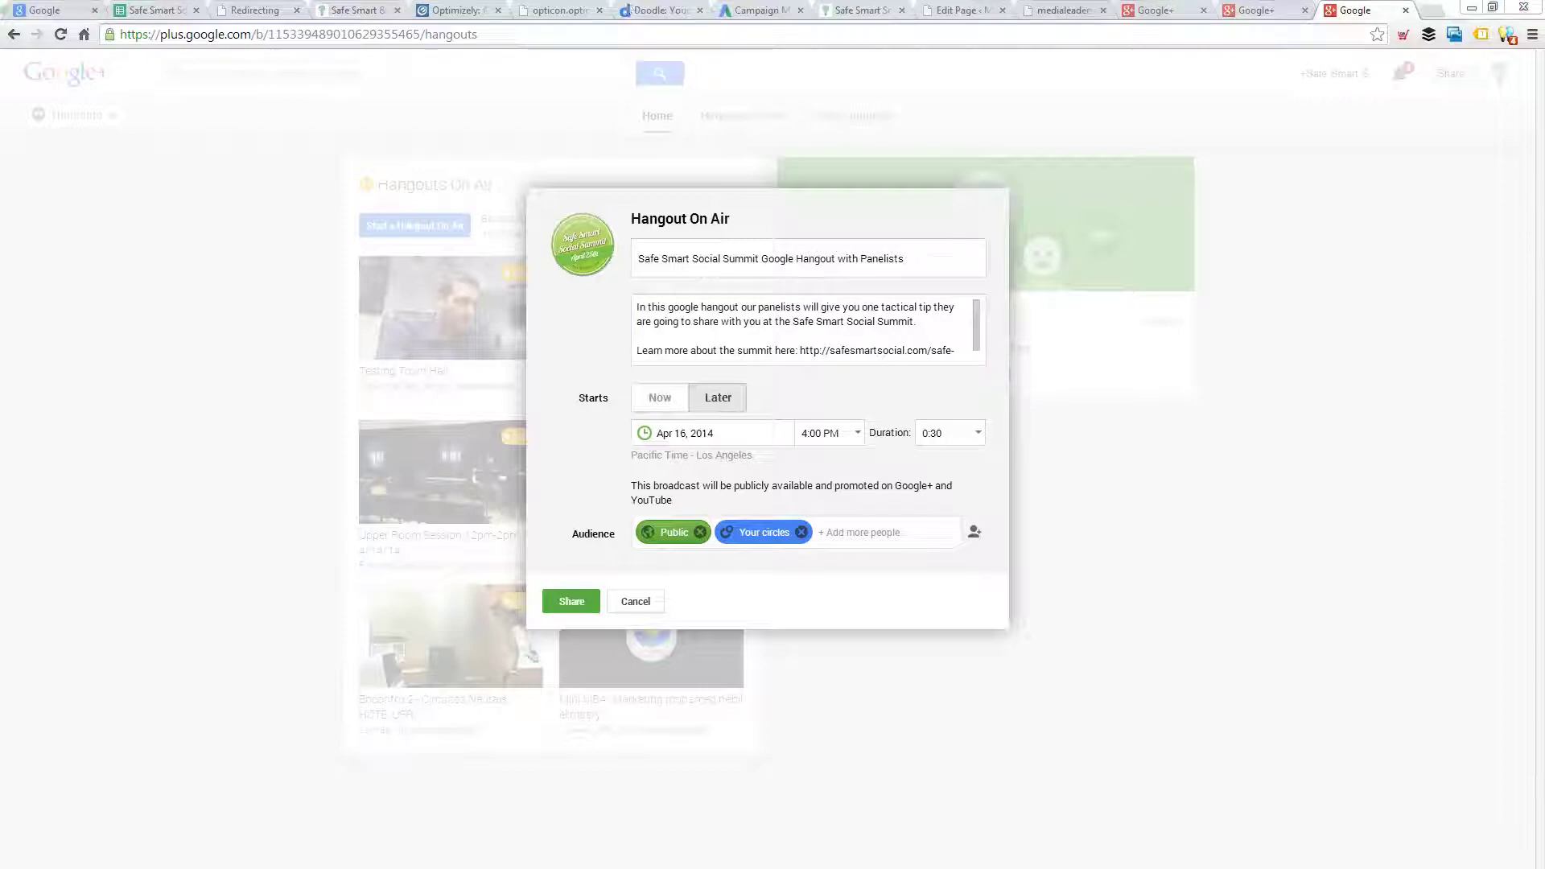
pyautogui.moveTo(0, 10); pyautogui.dragTo(628, 2)
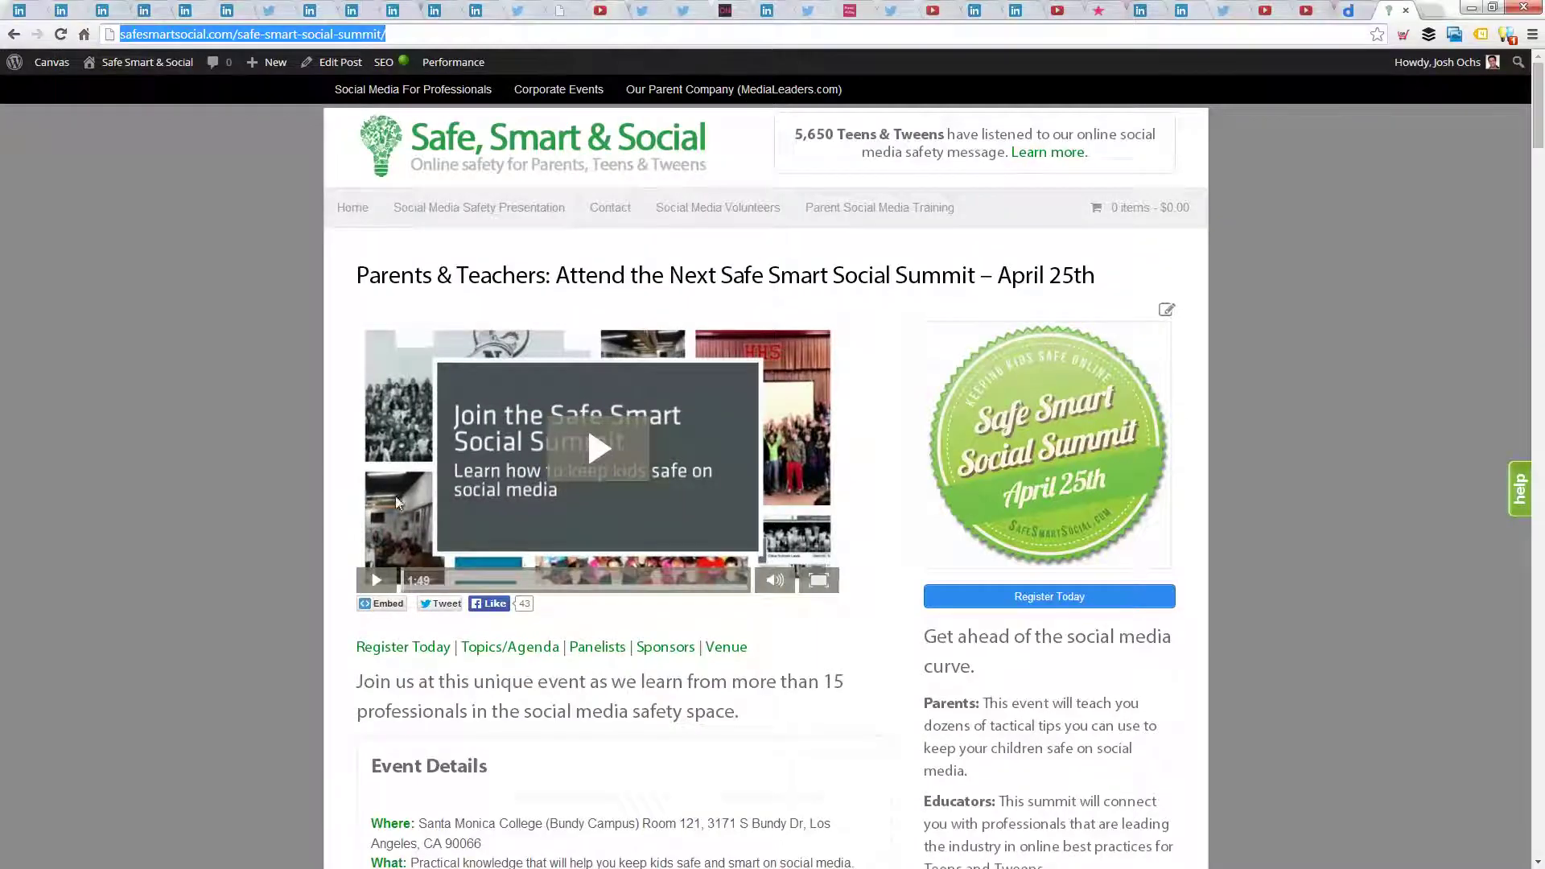
# - Check the summit page, then review the summit link paragraph in the description
pyautogui.click(1321, 441)
pyautogui.scroll(-2, 1320, 441)
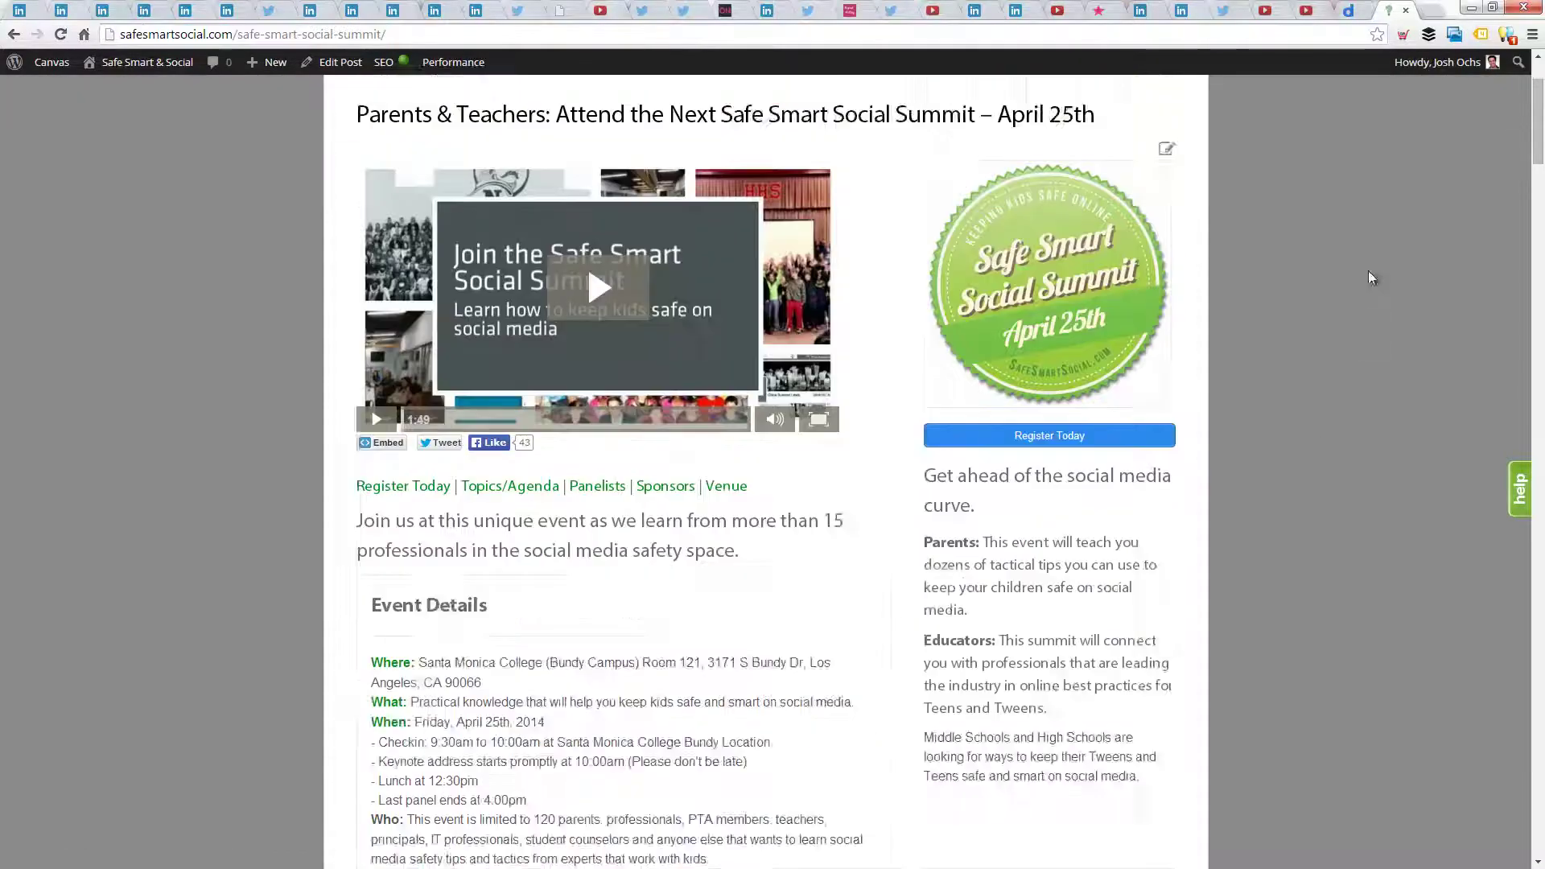
pyautogui.scroll(3, 1372, 278)
pyautogui.click(1471, 7)
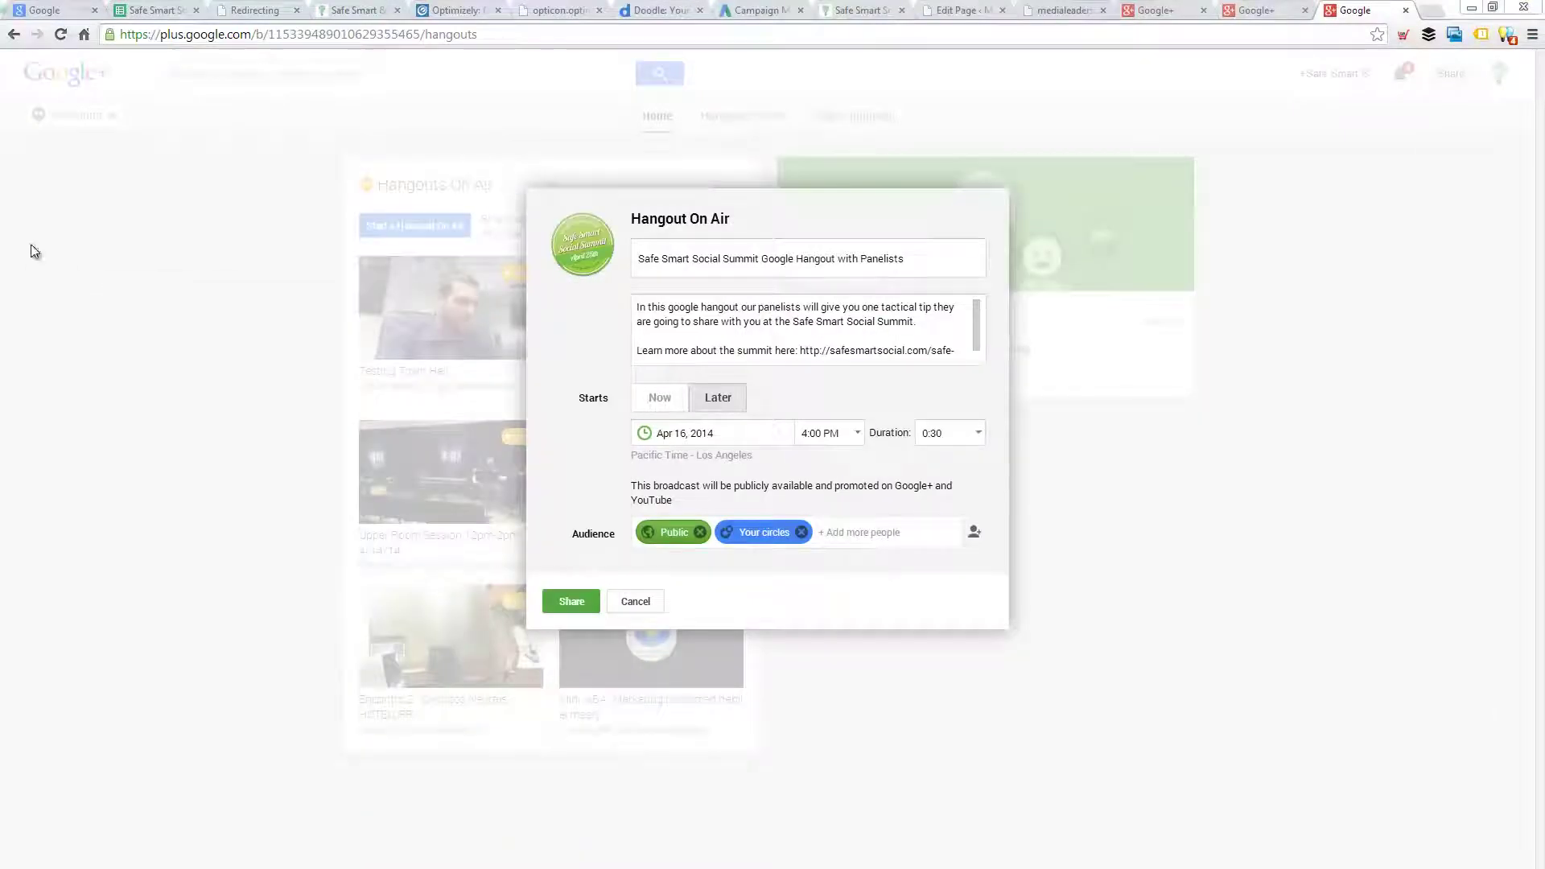
pyautogui.click(794, 340)
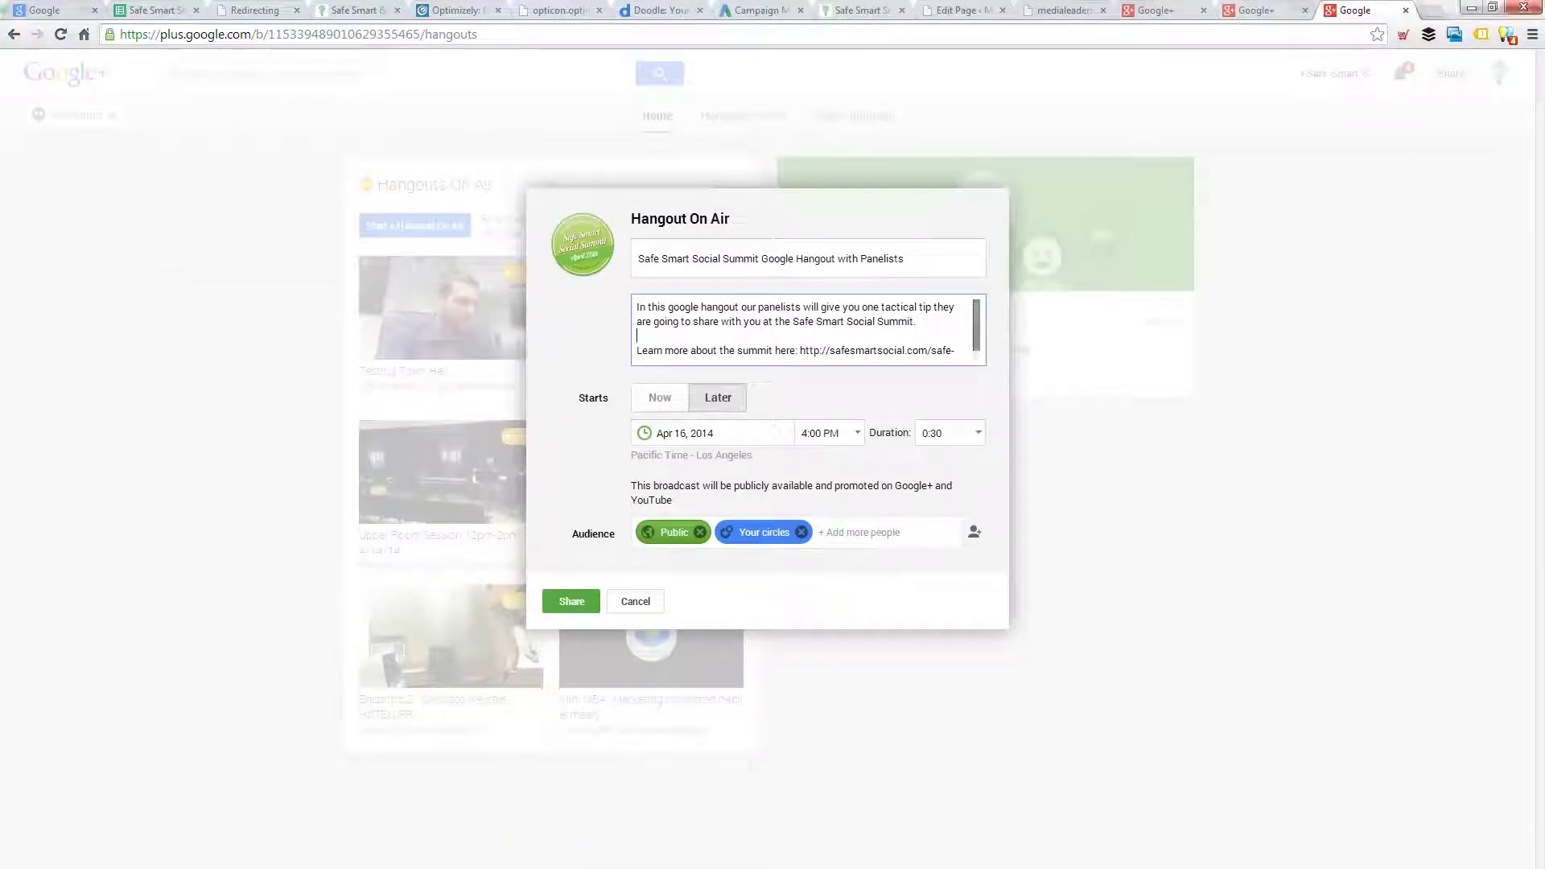
pyautogui.scroll(-1, 933, 340)
pyautogui.click(798, 353)
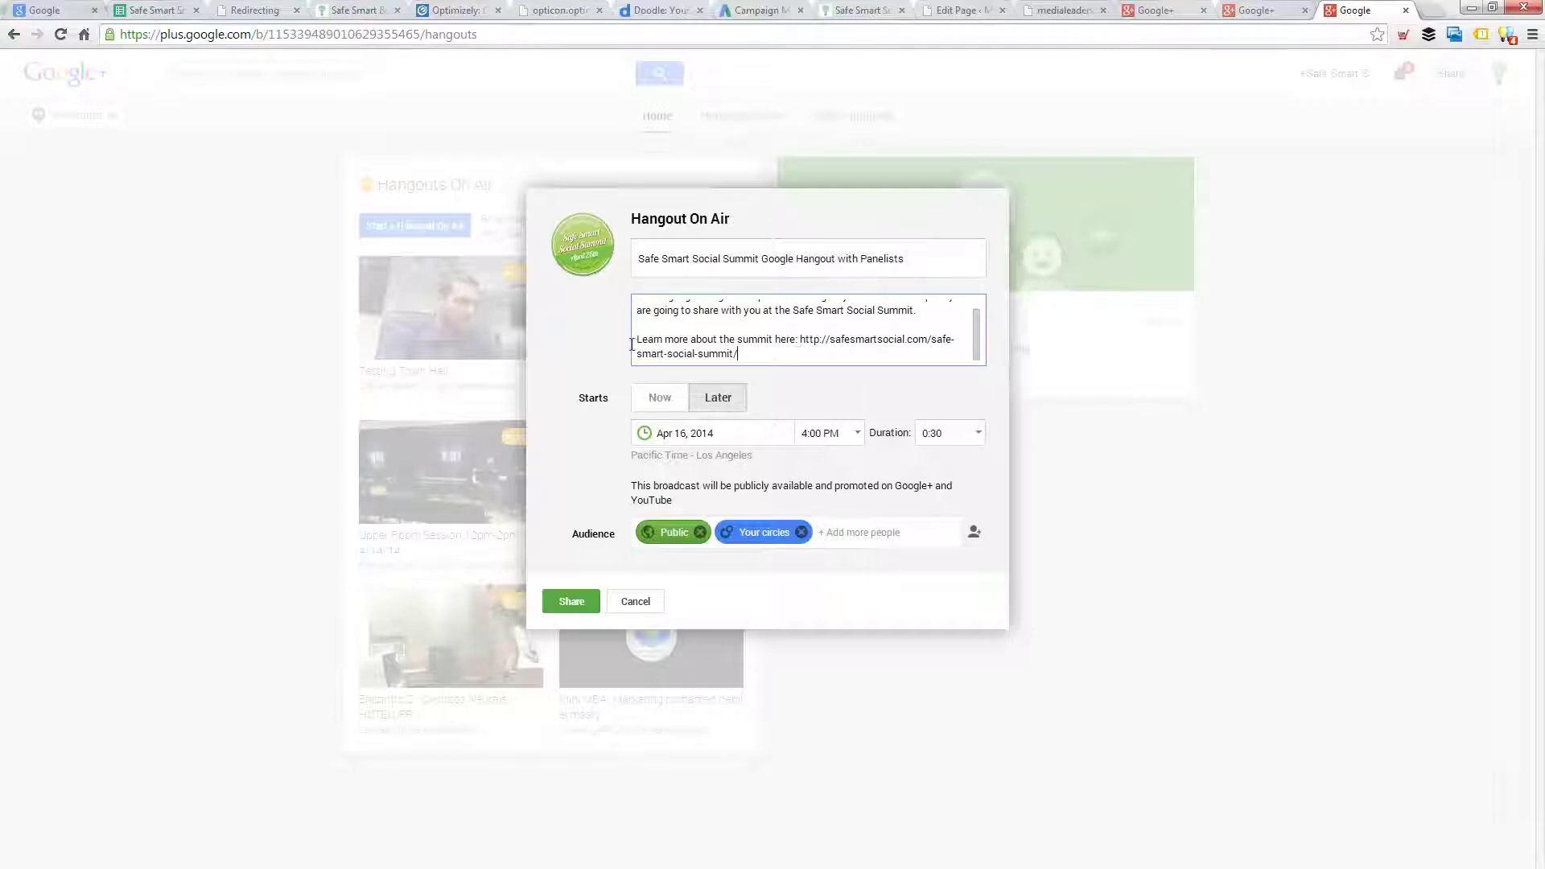
pyautogui.moveTo(632, 345); pyautogui.dragTo(750, 348)
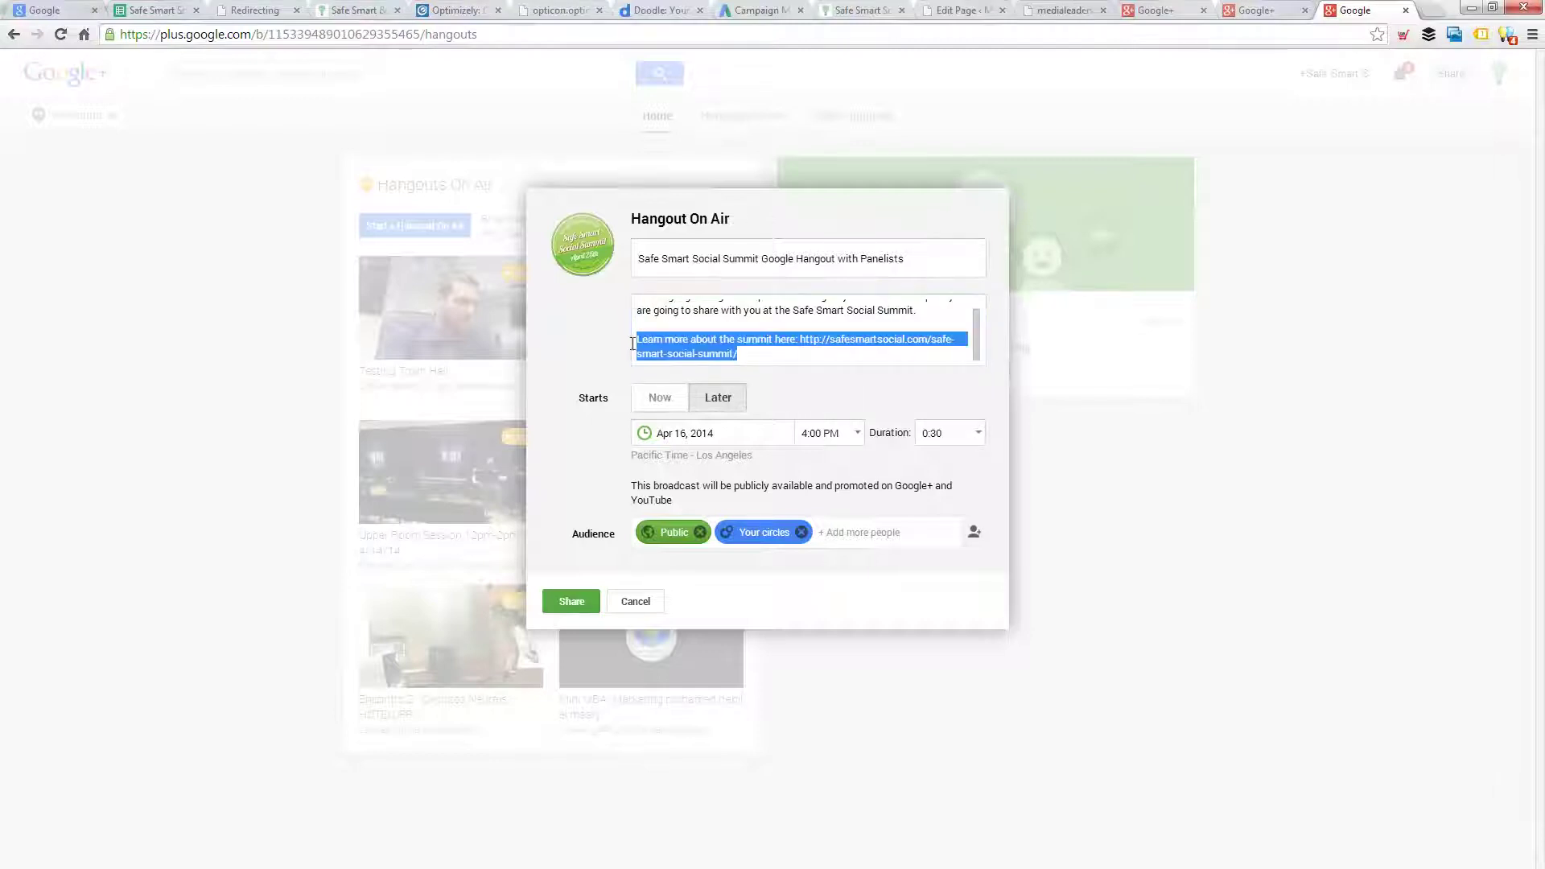
pyautogui.click(750, 347)
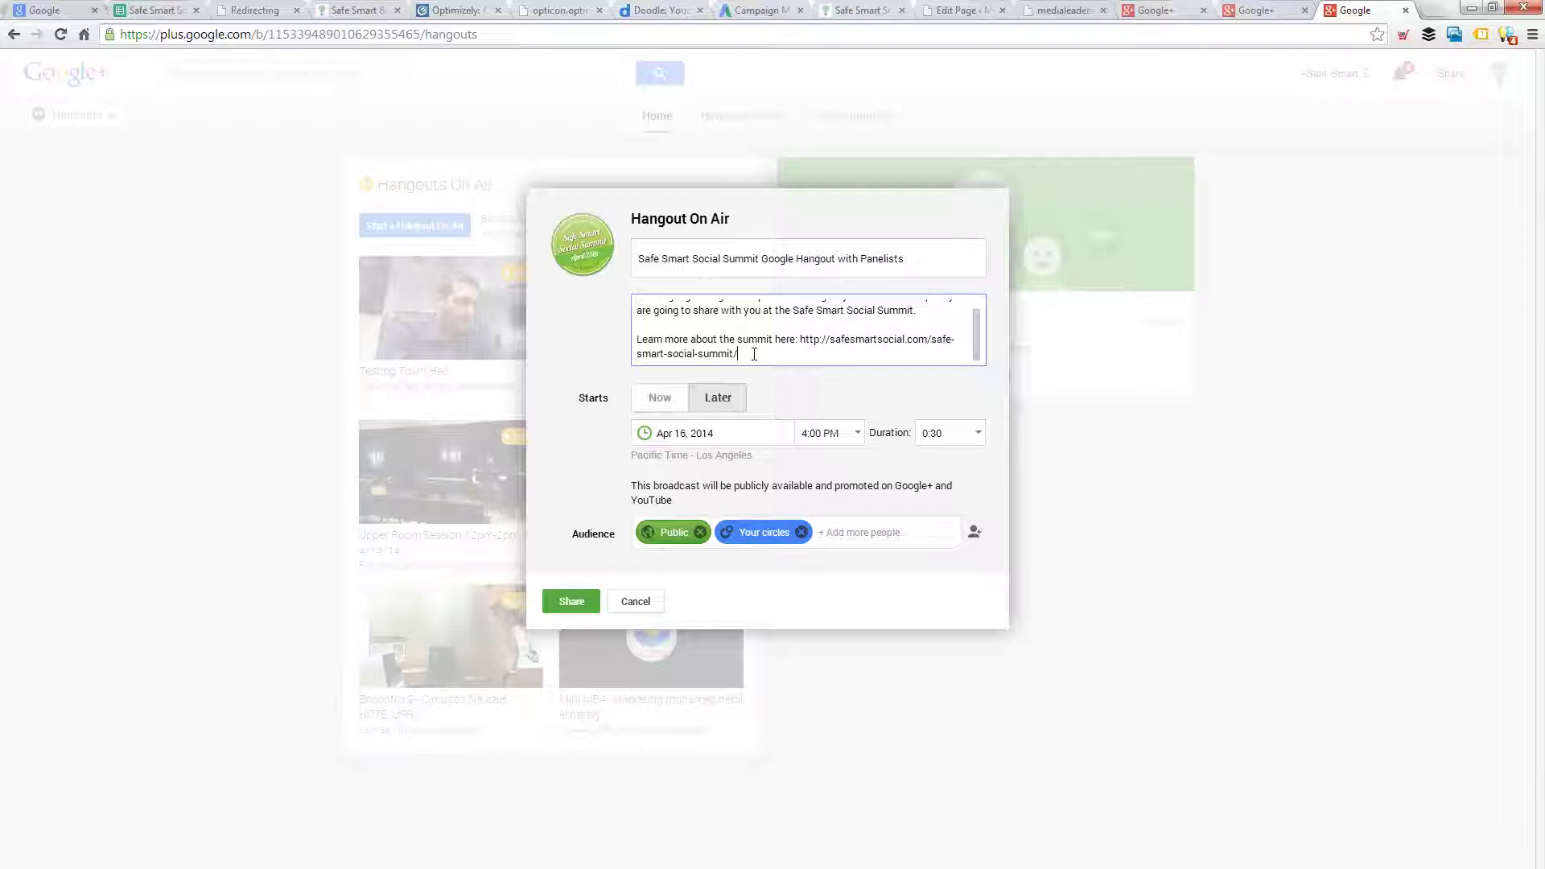
# - Confirm the later start on Apr 16 at 4:00 PM and browse people for the audience
pyautogui.click(725, 399)
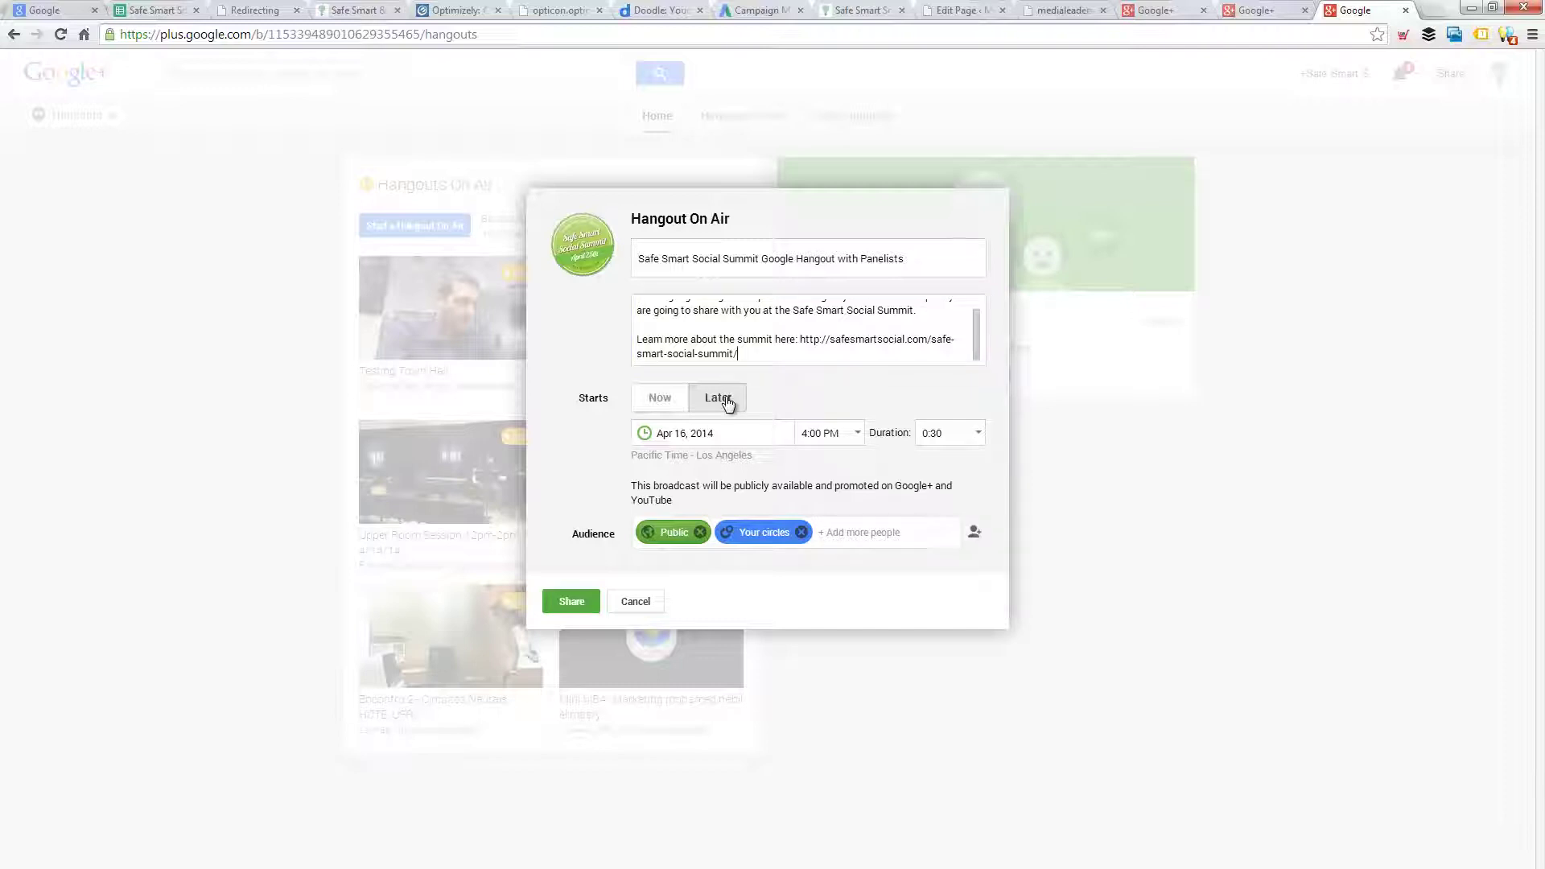
pyautogui.click(716, 431)
pyautogui.click(830, 435)
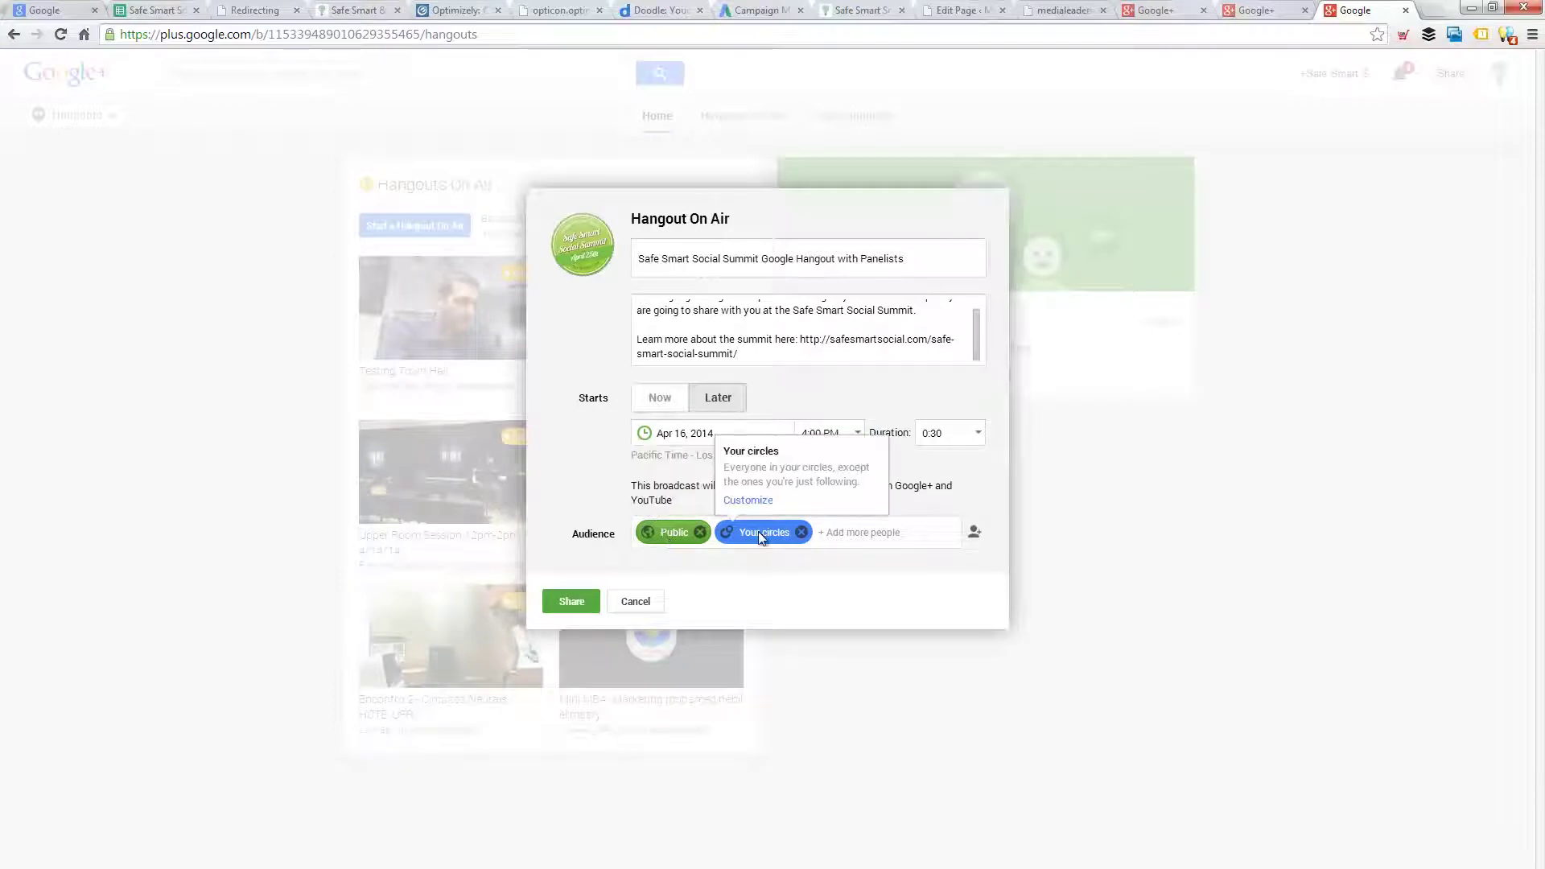
pyautogui.click(976, 534)
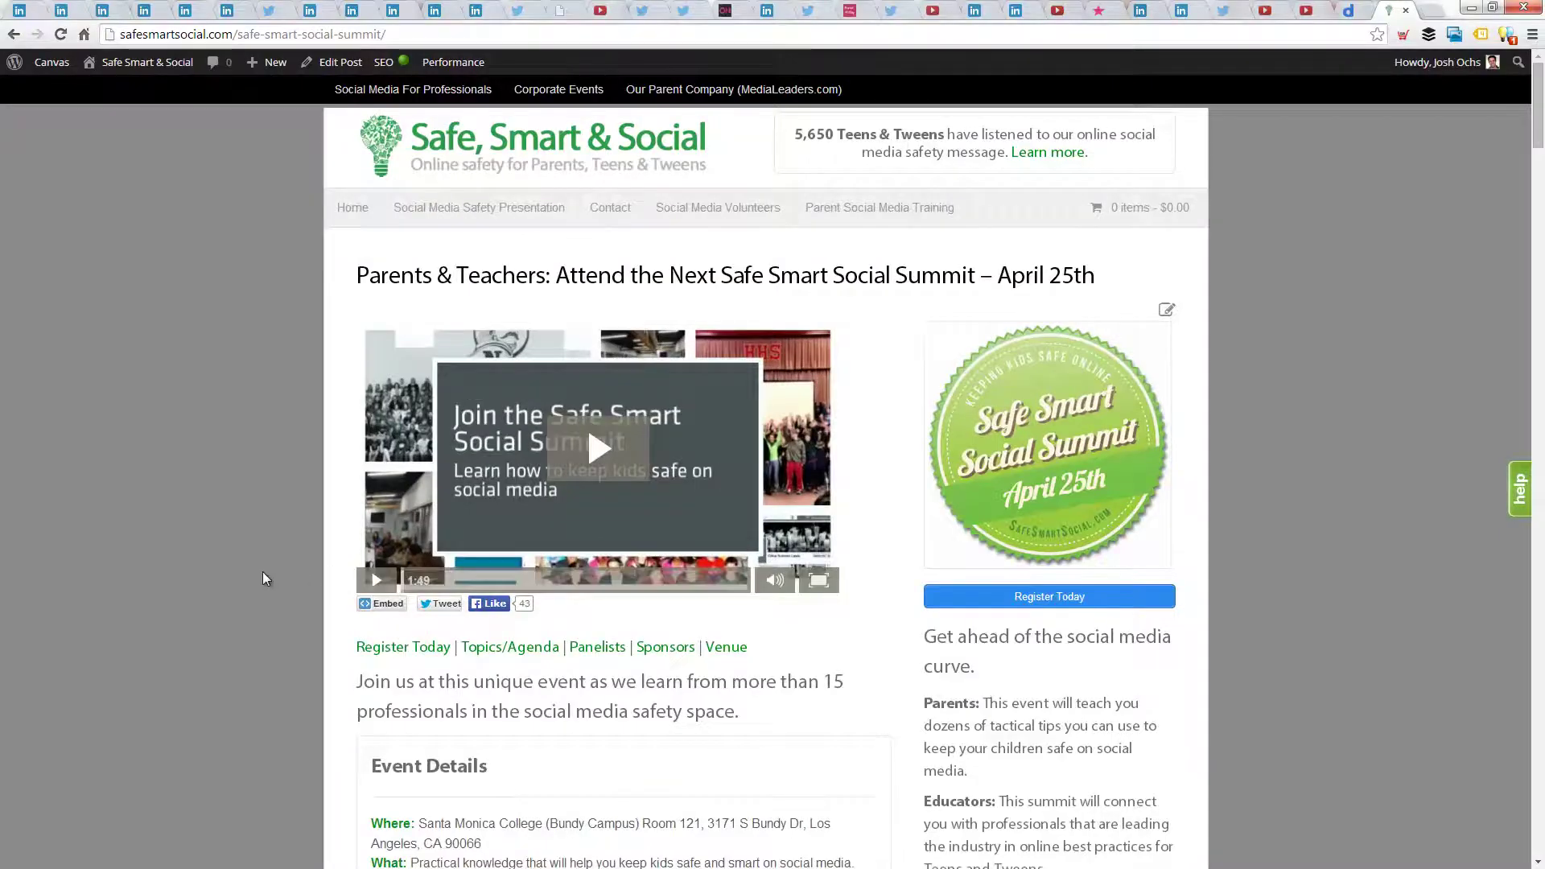
# - Scroll the summit page down to the panelists' photo grid and move its window aside
pyautogui.scroll(-14, 262, 572)
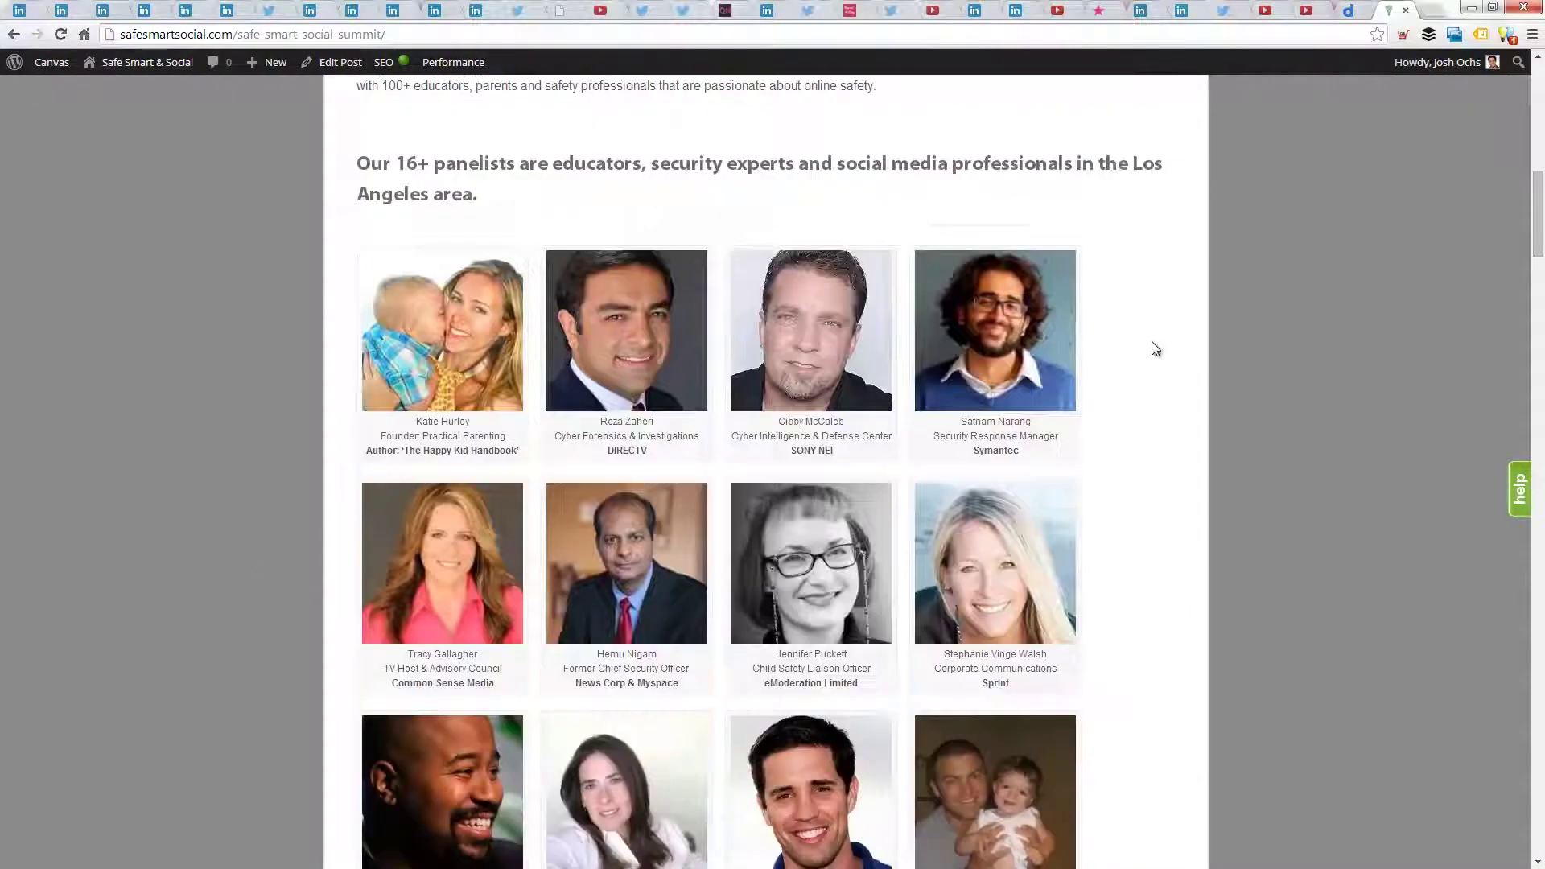
pyautogui.scroll(-8, 1028, 459)
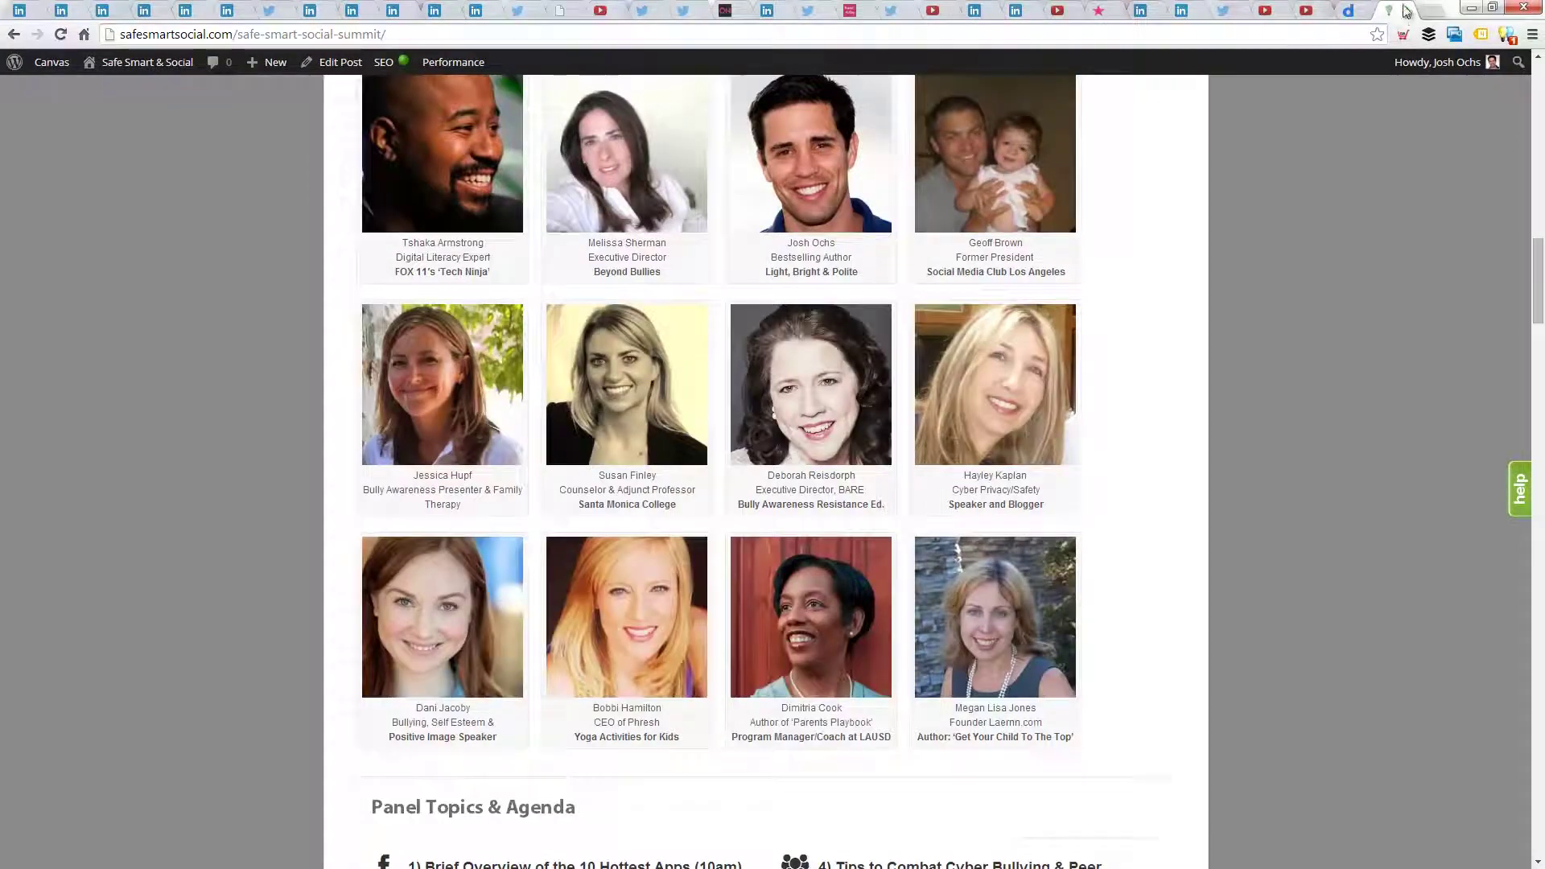
pyautogui.moveTo(1404, 10); pyautogui.dragTo(8, 0)
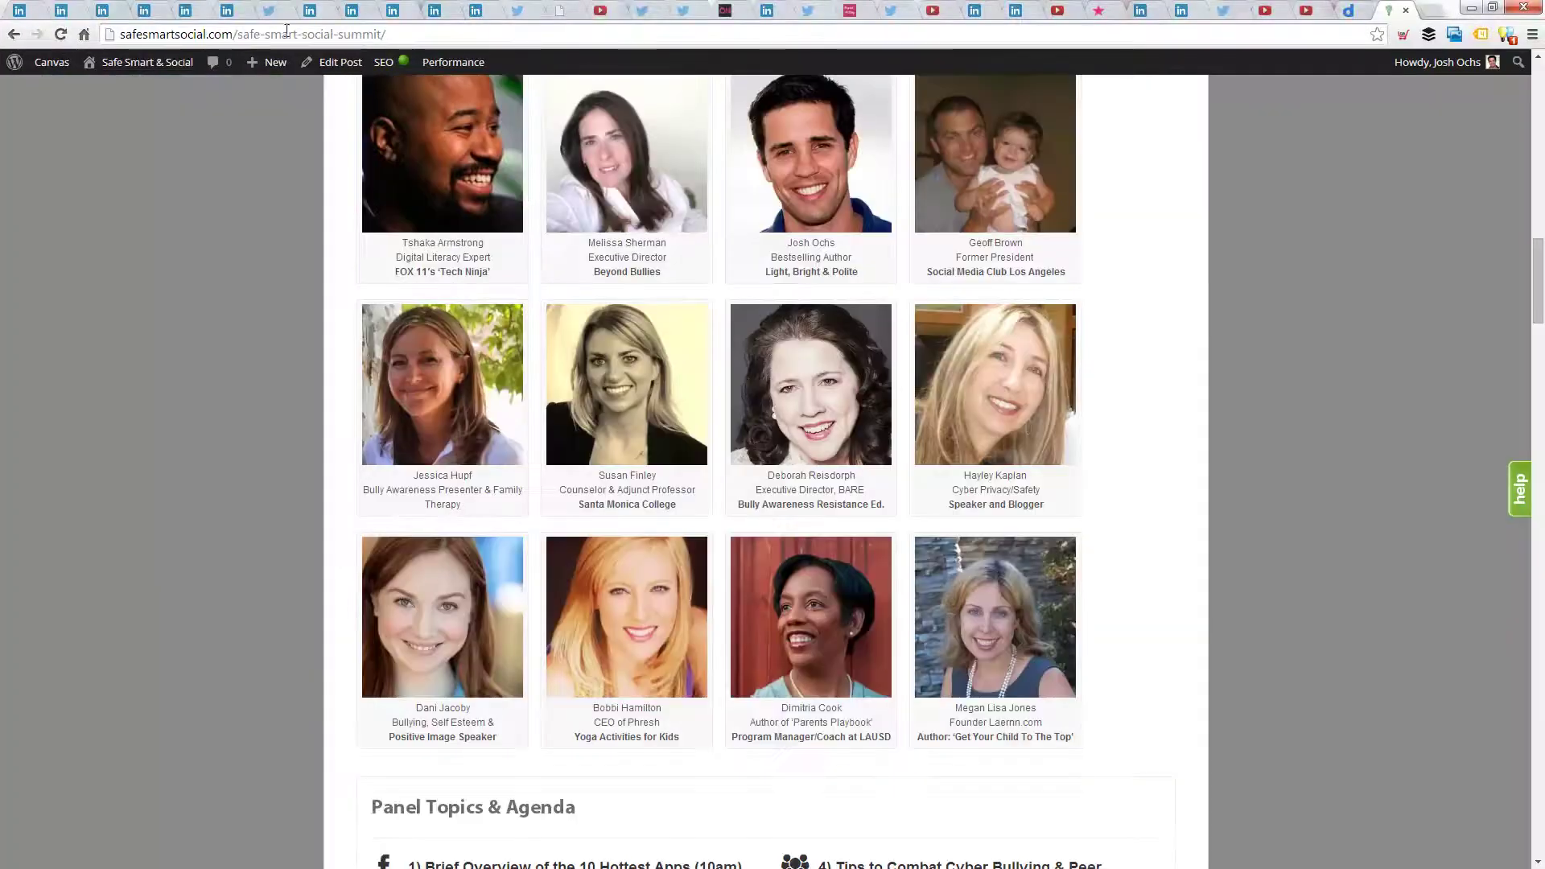
pyautogui.click(1355, 9)
# - Review the Doodle poll showing Wednesday, April 16, 4:00–4:30 PM as the most popular slot
pyautogui.scroll(-5, 1045, 346)
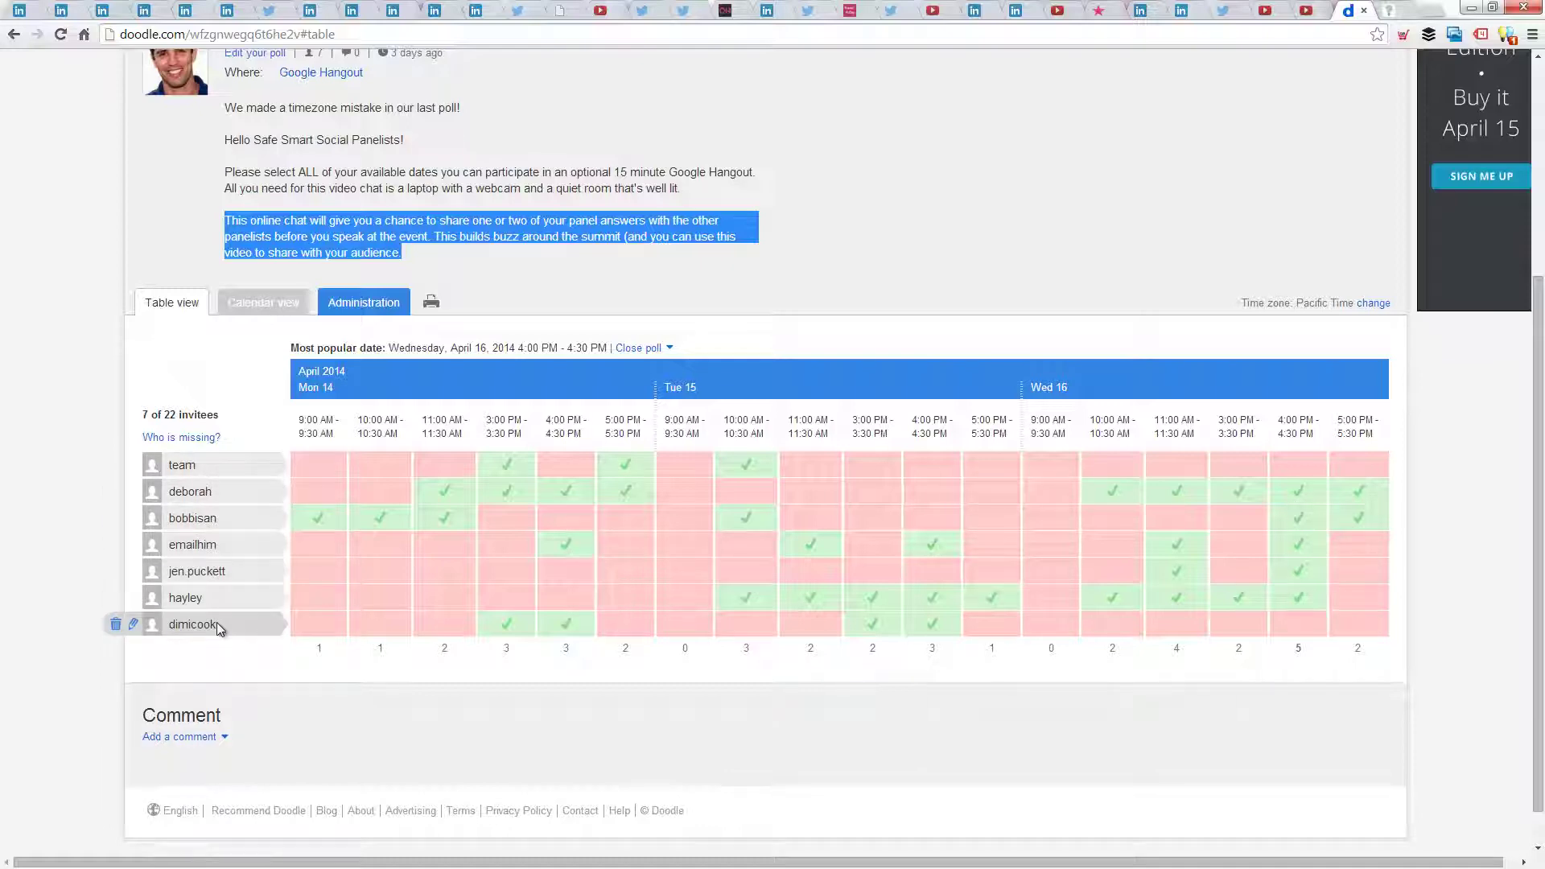
pyautogui.click(654, 283)
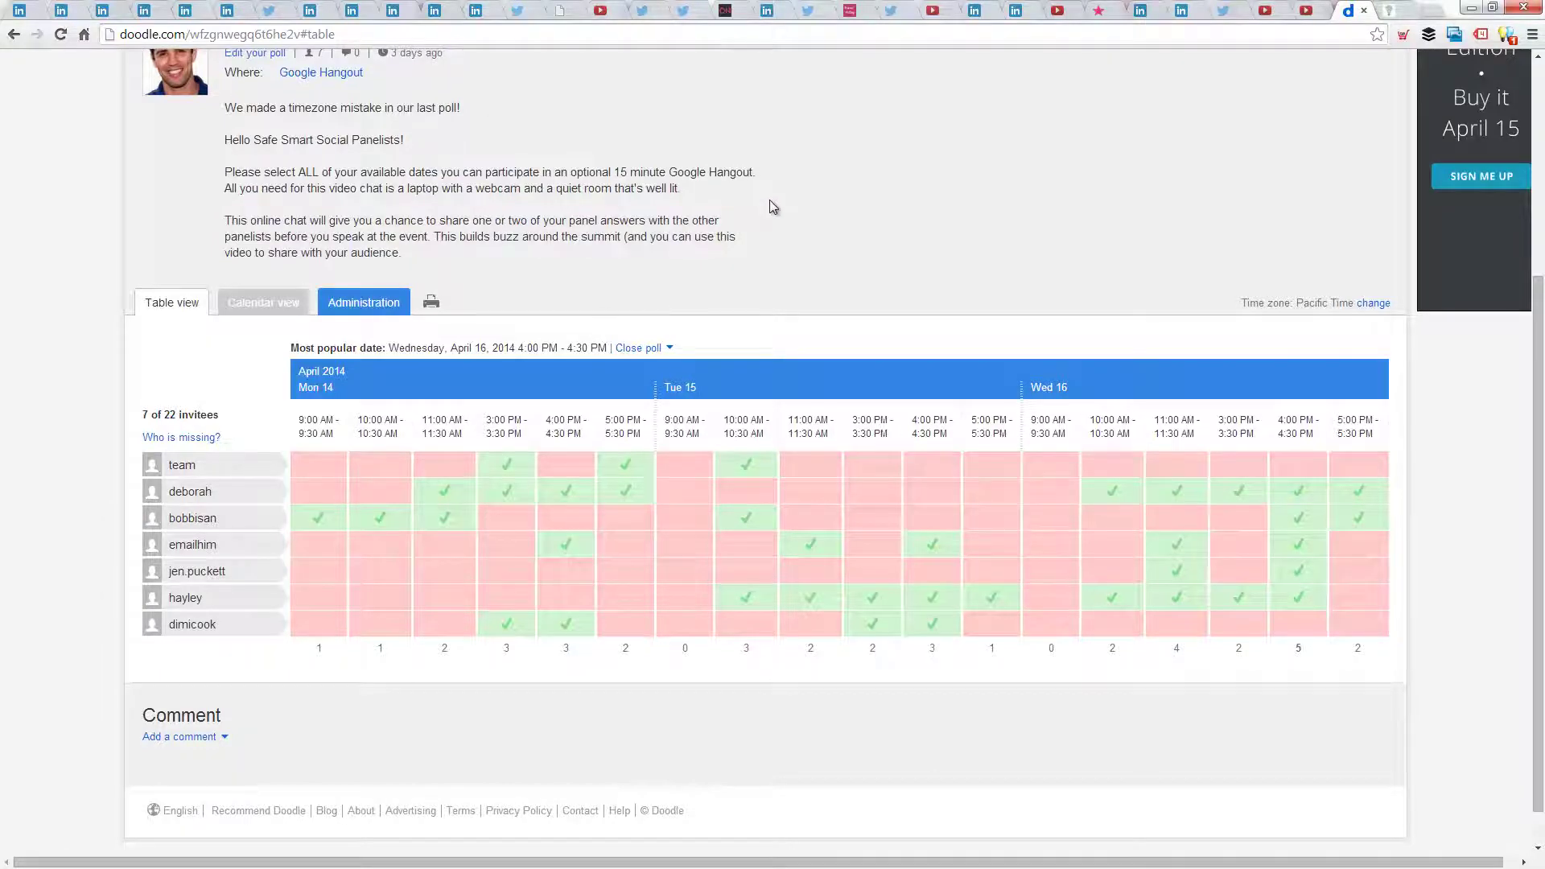
pyautogui.scroll(3, 771, 208)
pyautogui.scroll(-3, 930, 483)
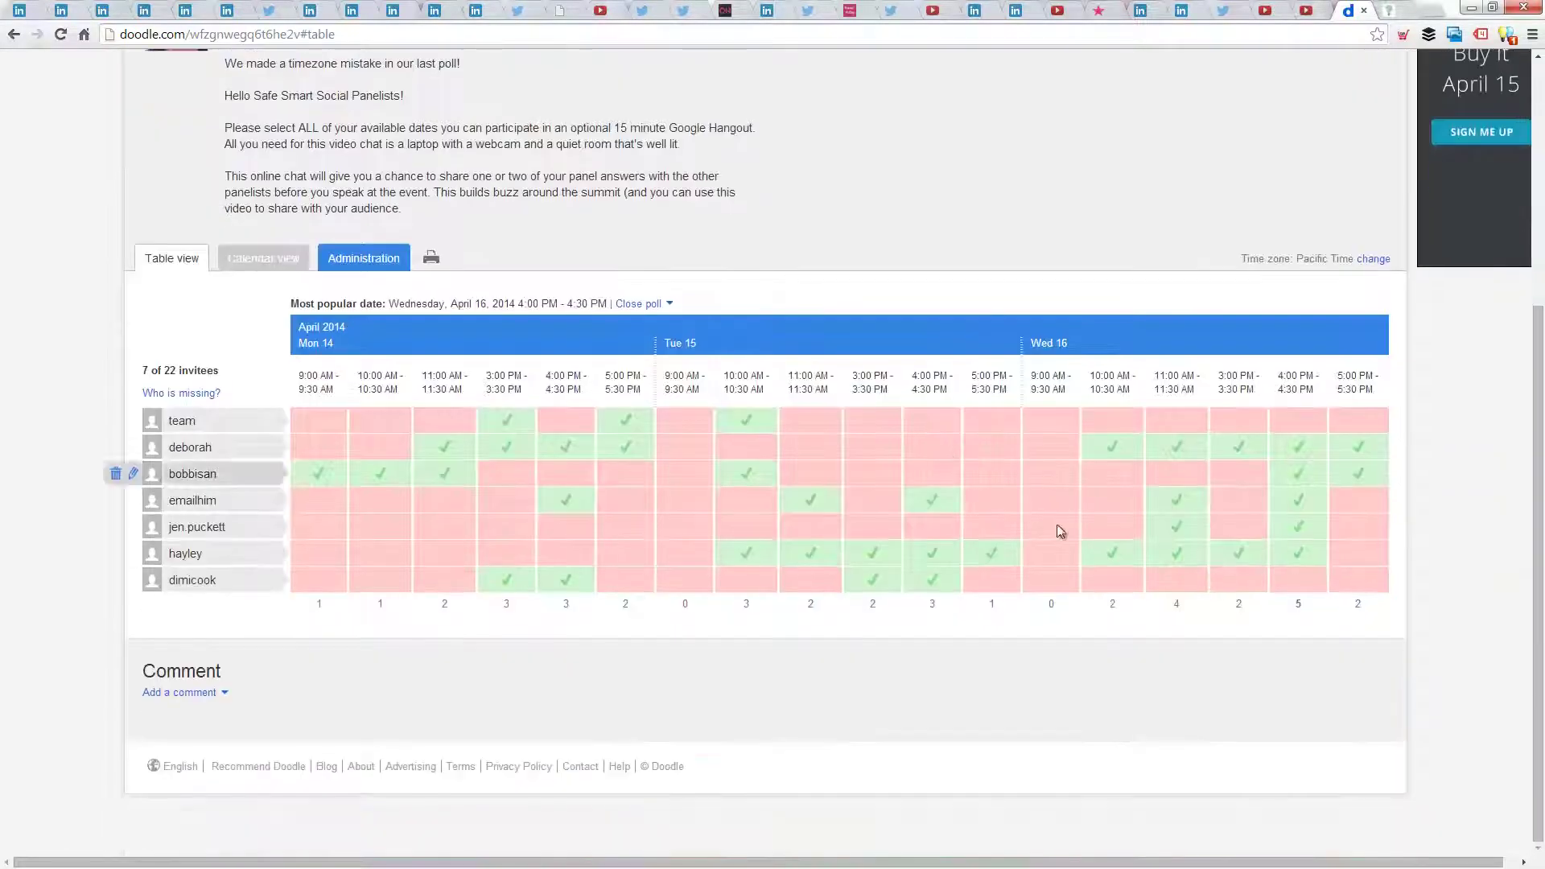
pyautogui.moveTo(1452, 7)
pyautogui.mouseDown()
pyautogui.moveTo(1166, 158)
pyautogui.moveTo(362, 214)
pyautogui.moveTo(161, 184)
pyautogui.moveTo(0, 183)
pyautogui.mouseUp()
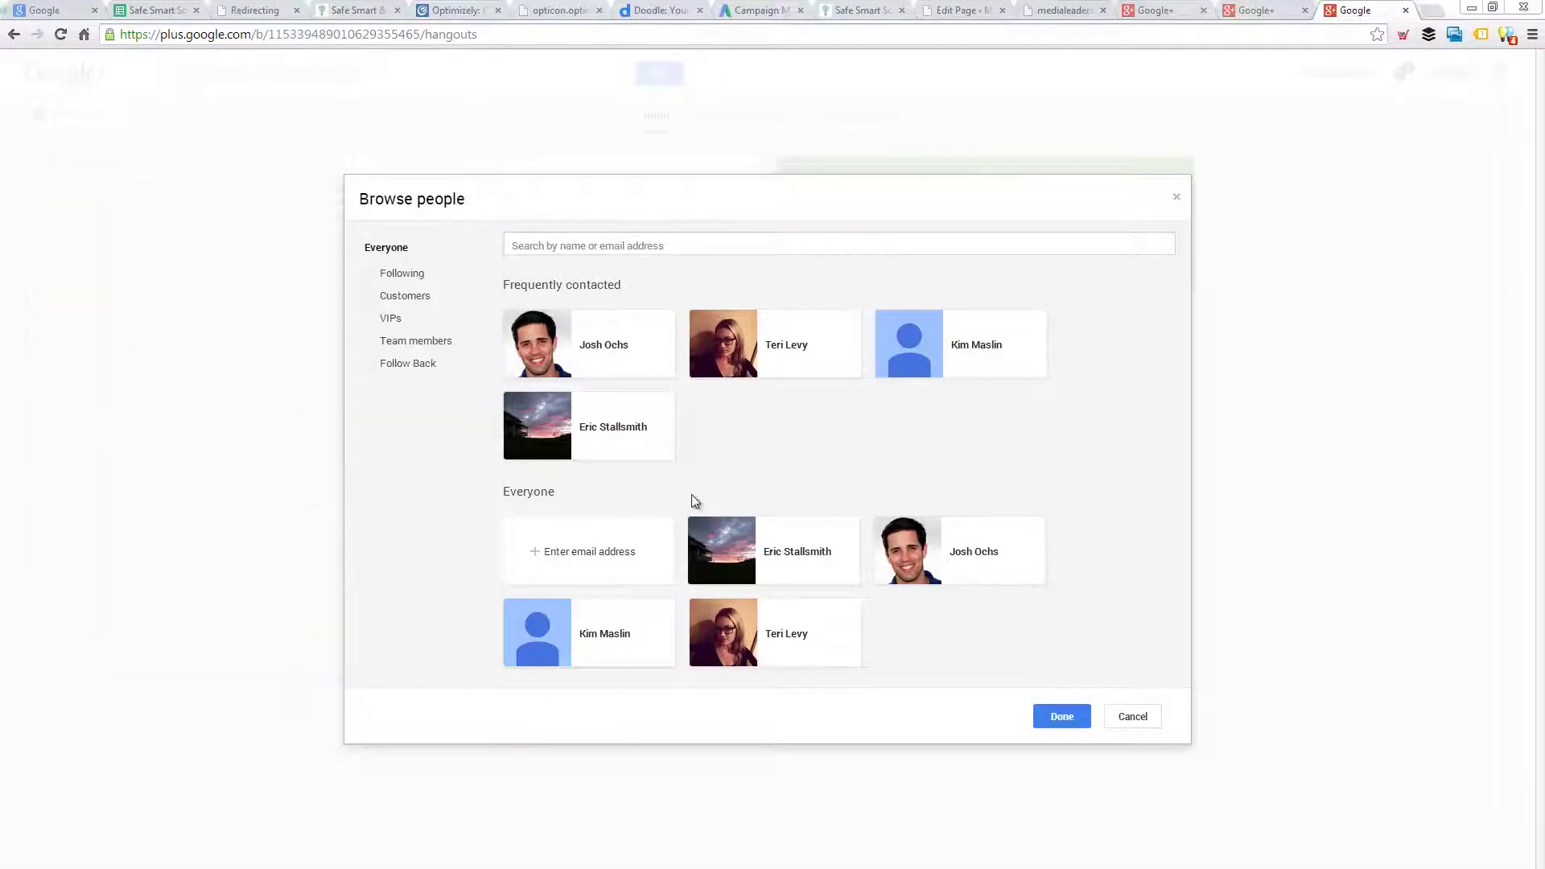
# - Close the people browser and add the team's e-mail address to the audience
pyautogui.click(1061, 716)
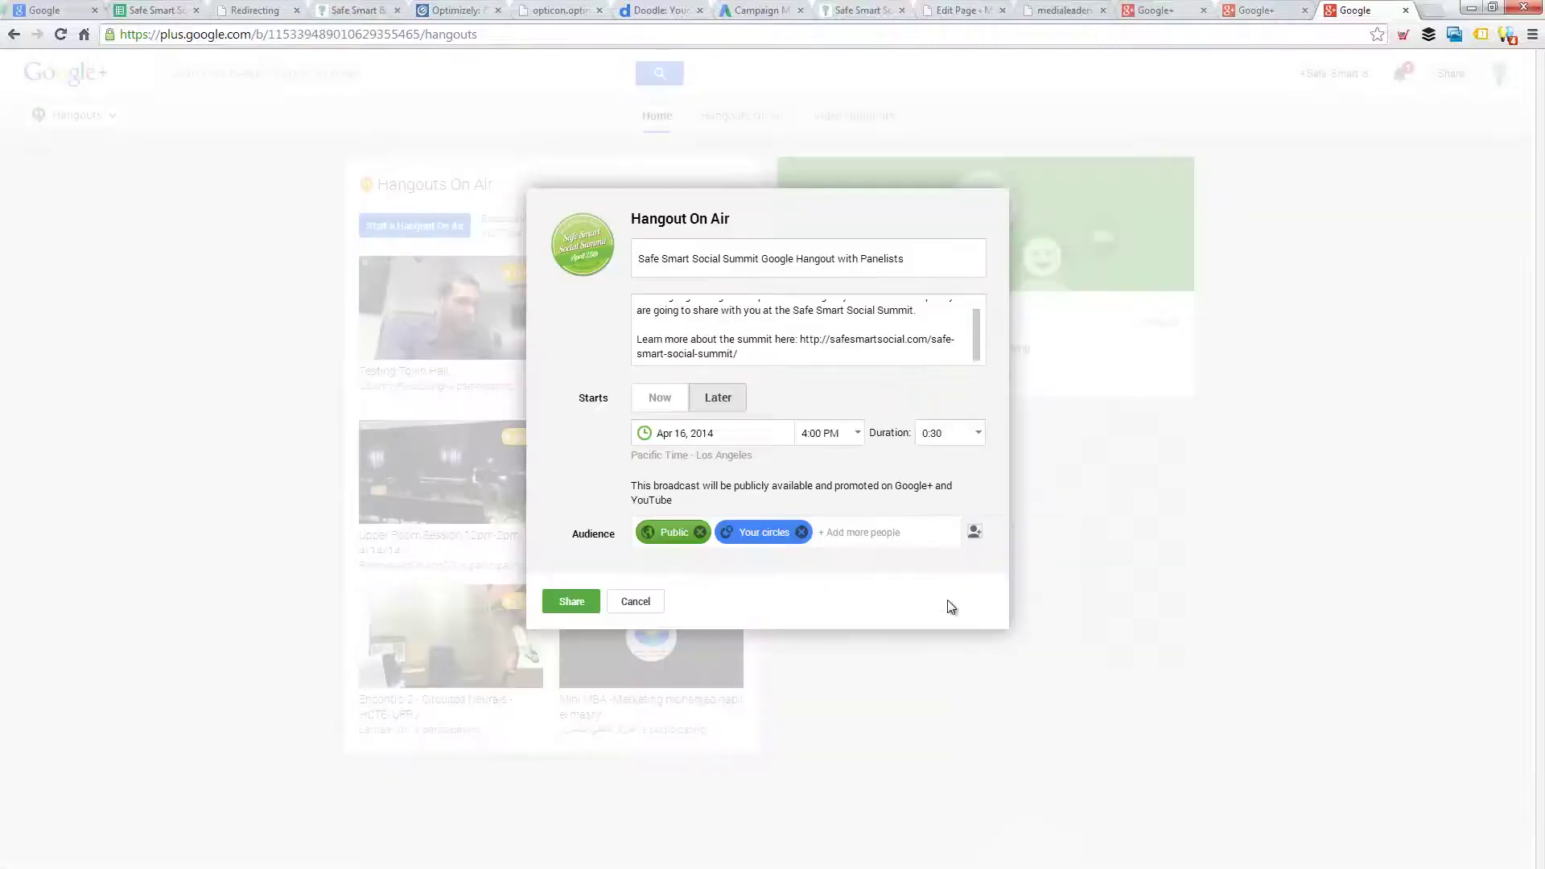
pyautogui.click(890, 538)
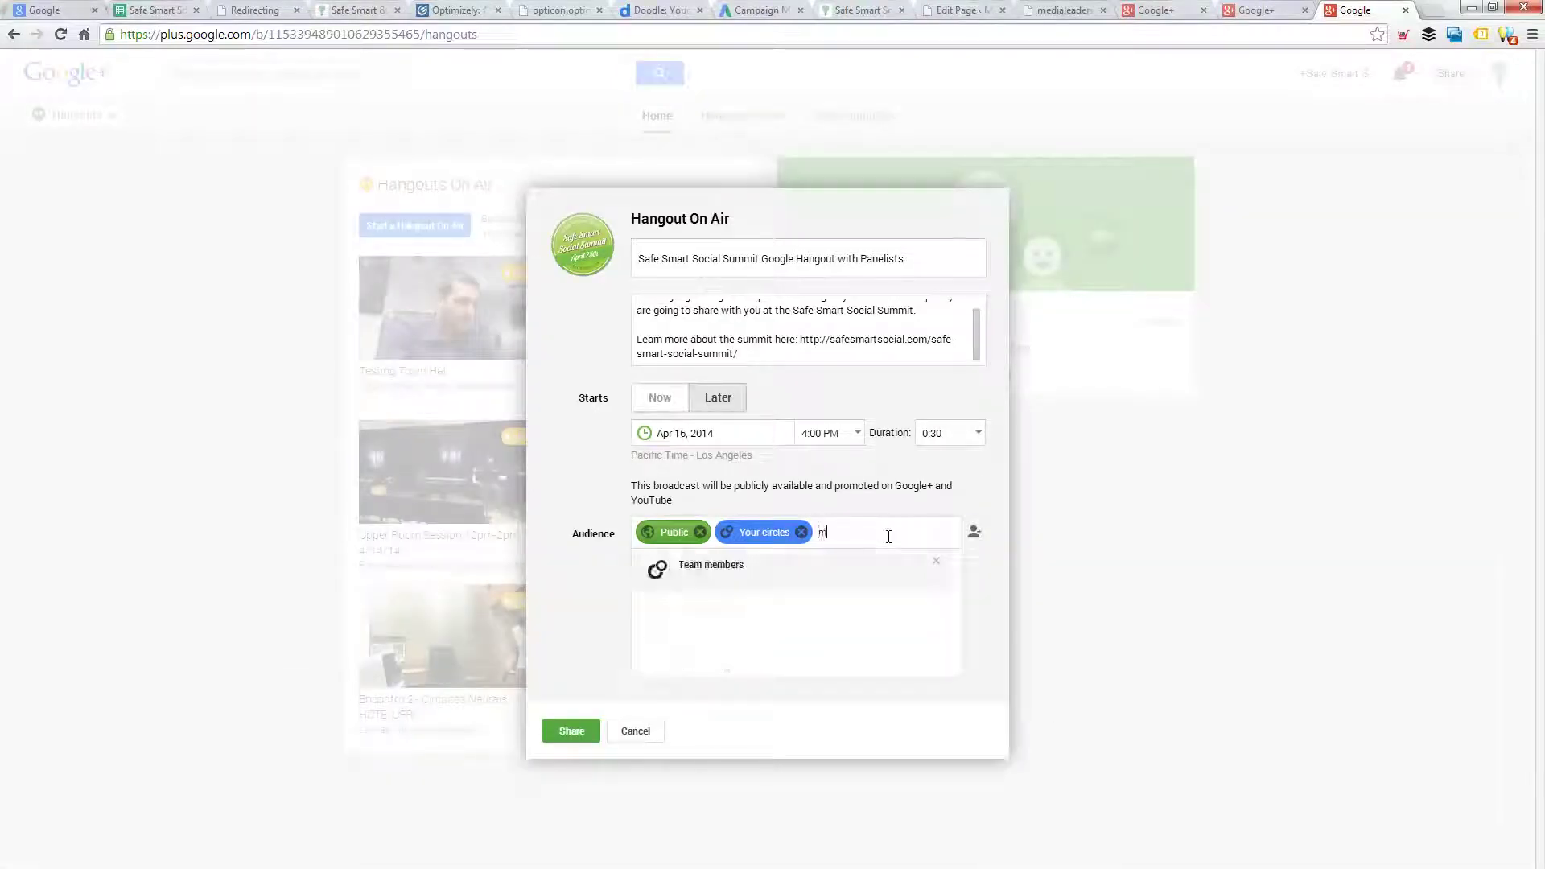
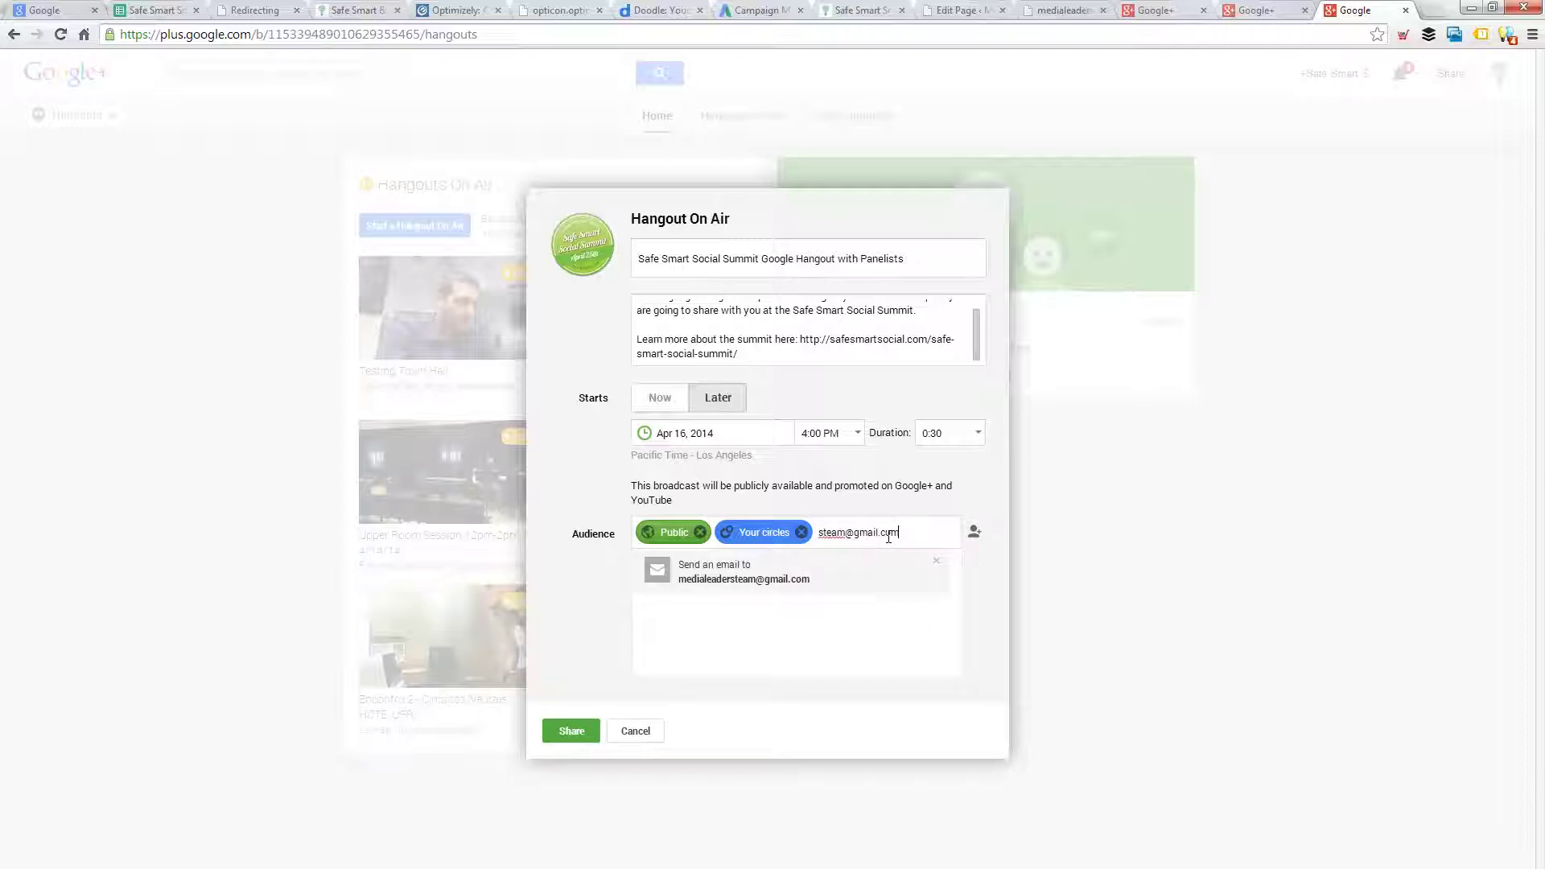
pyautogui.click(814, 581)
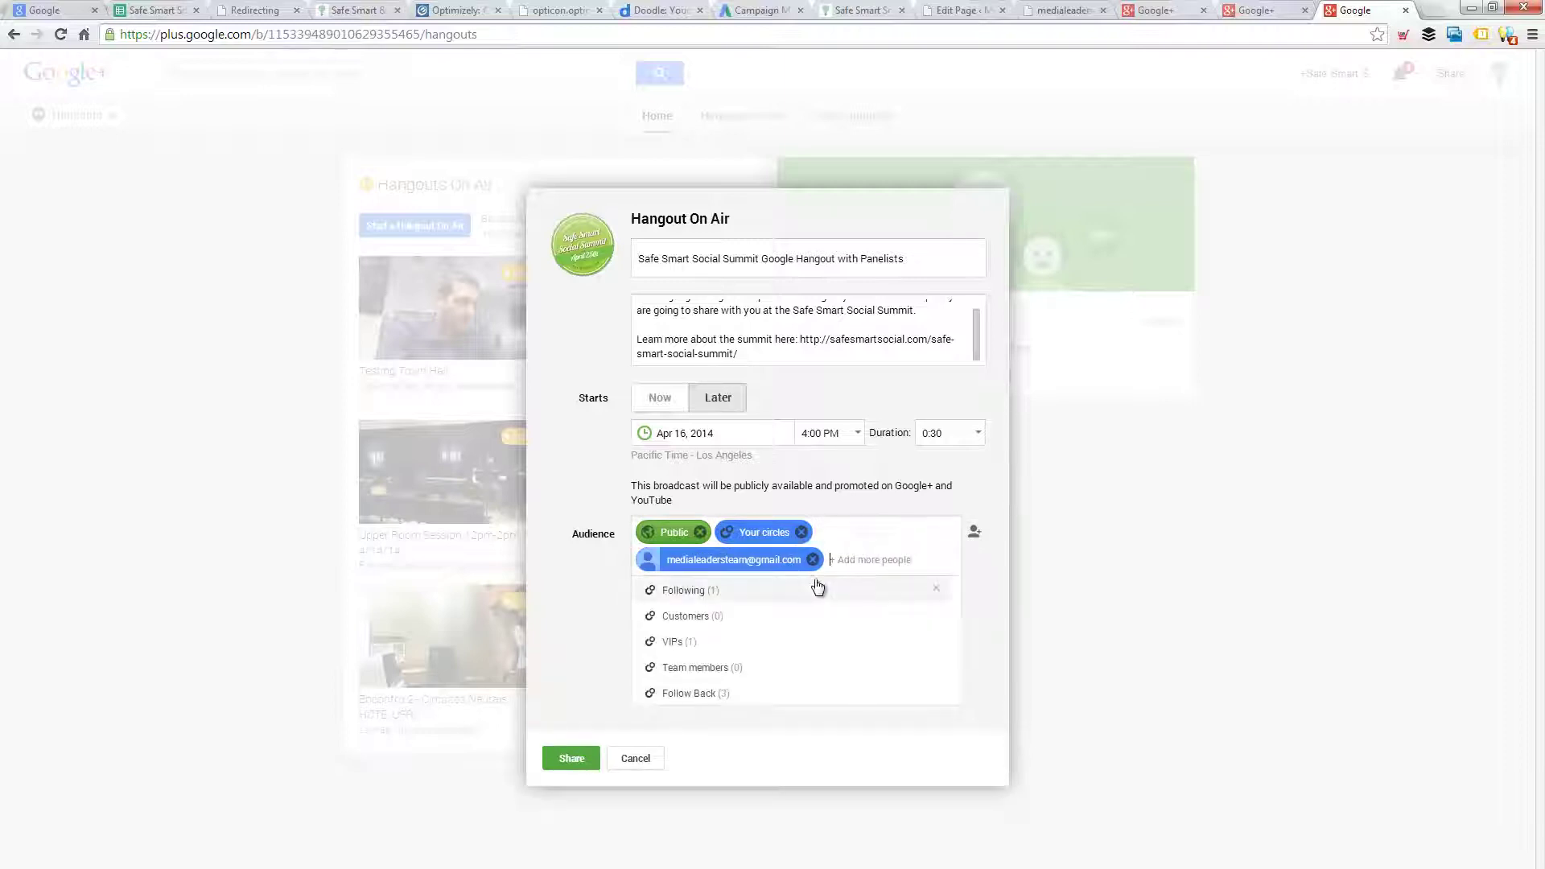
# - Share the Hangout On Air event and open its edit settings on the event page
pyautogui.click(574, 759)
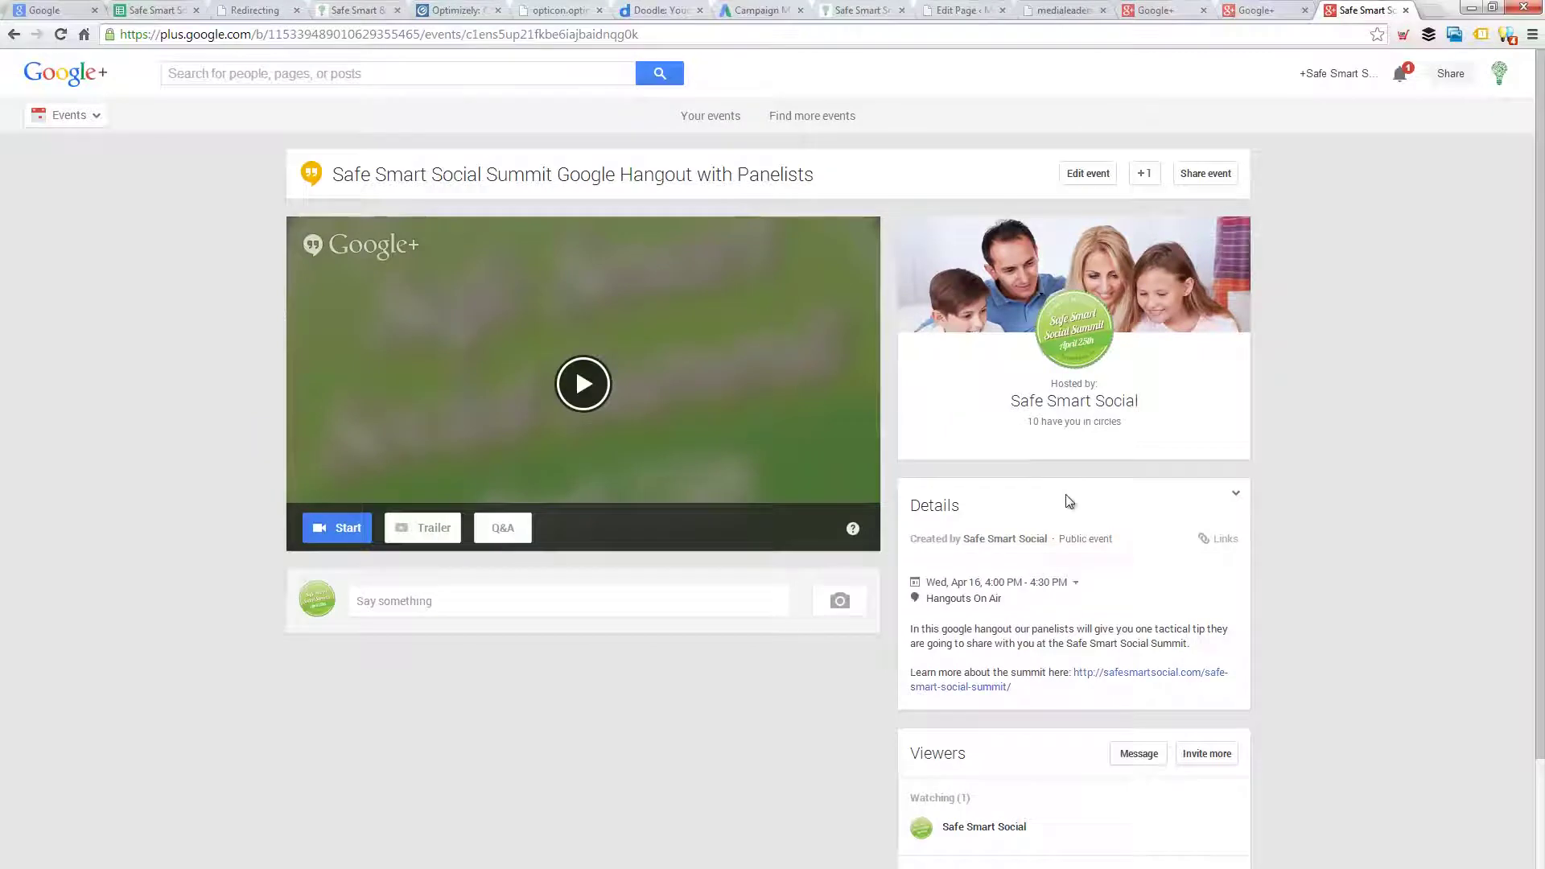
pyautogui.click(1088, 173)
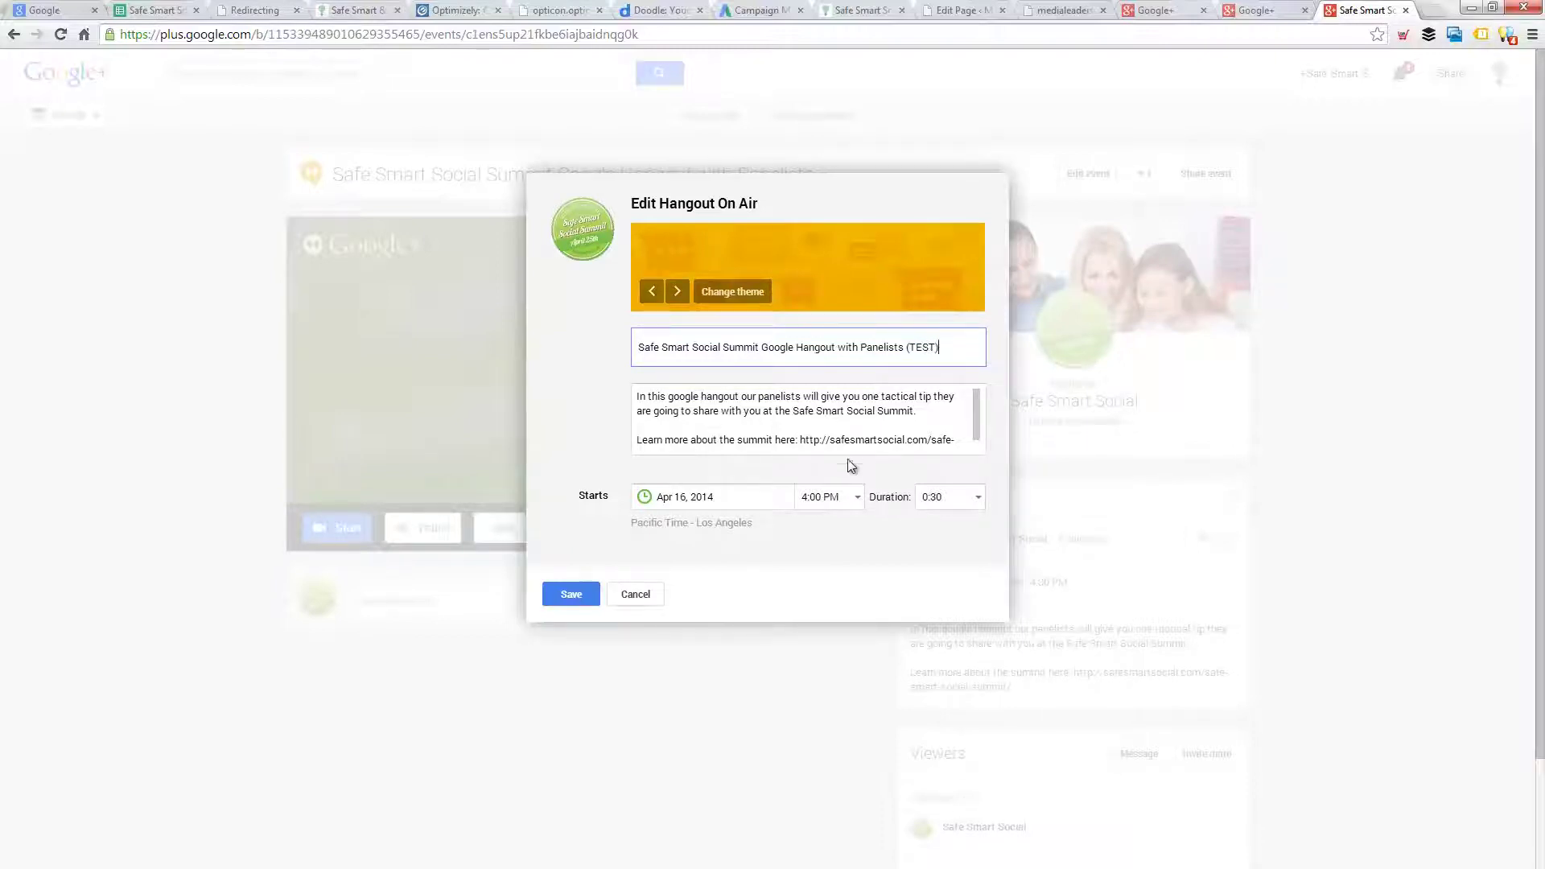
# - Move the event's start to today, April 14 at 12:00 PM, and save the change
pyautogui.click(744, 497)
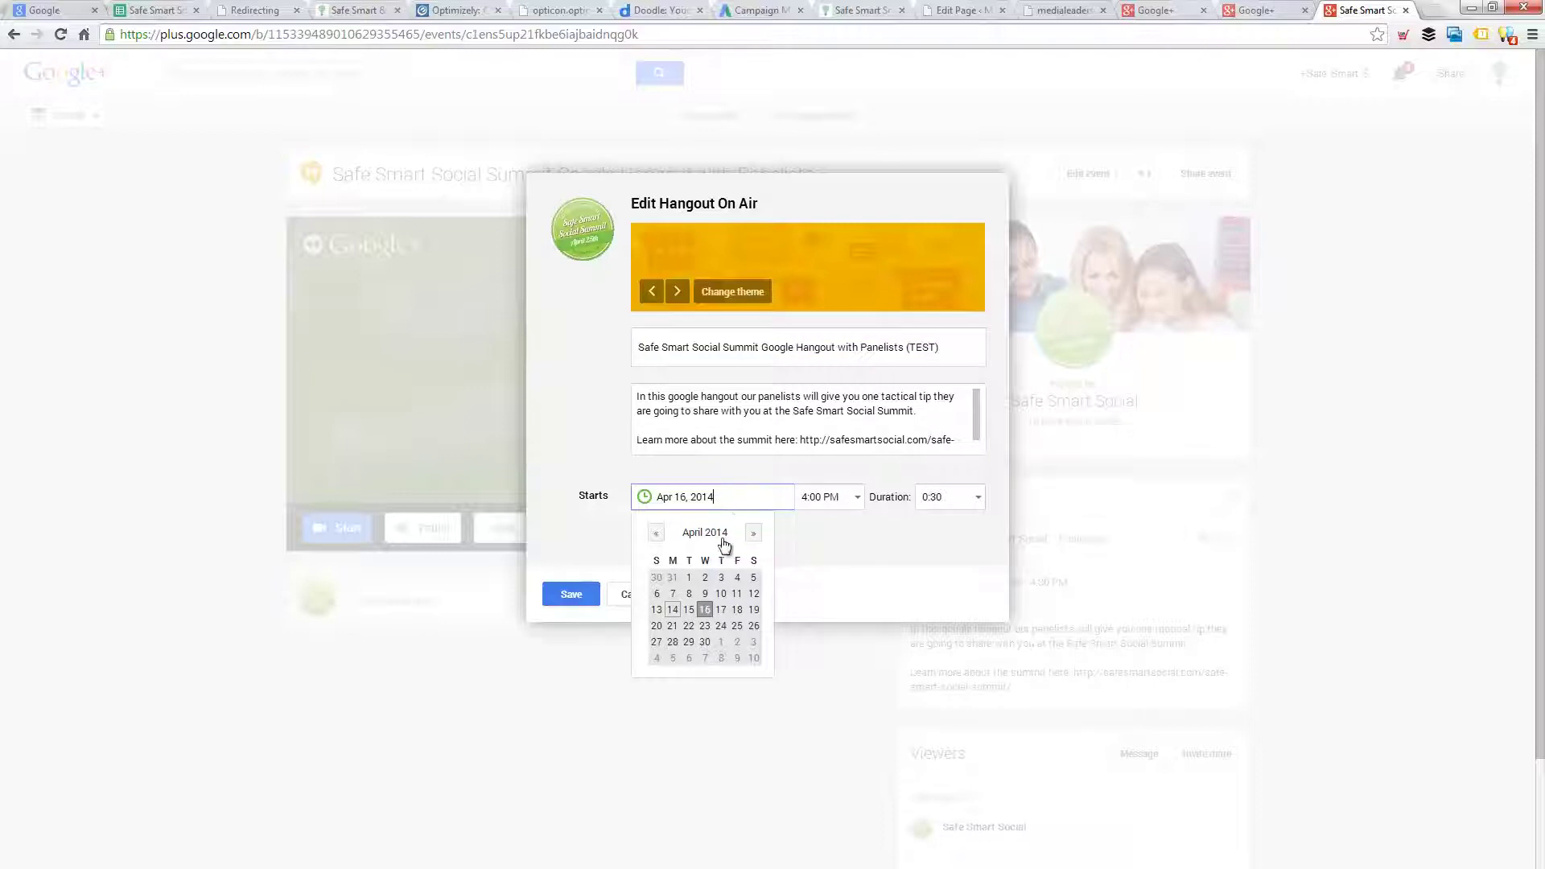
pyautogui.click(673, 612)
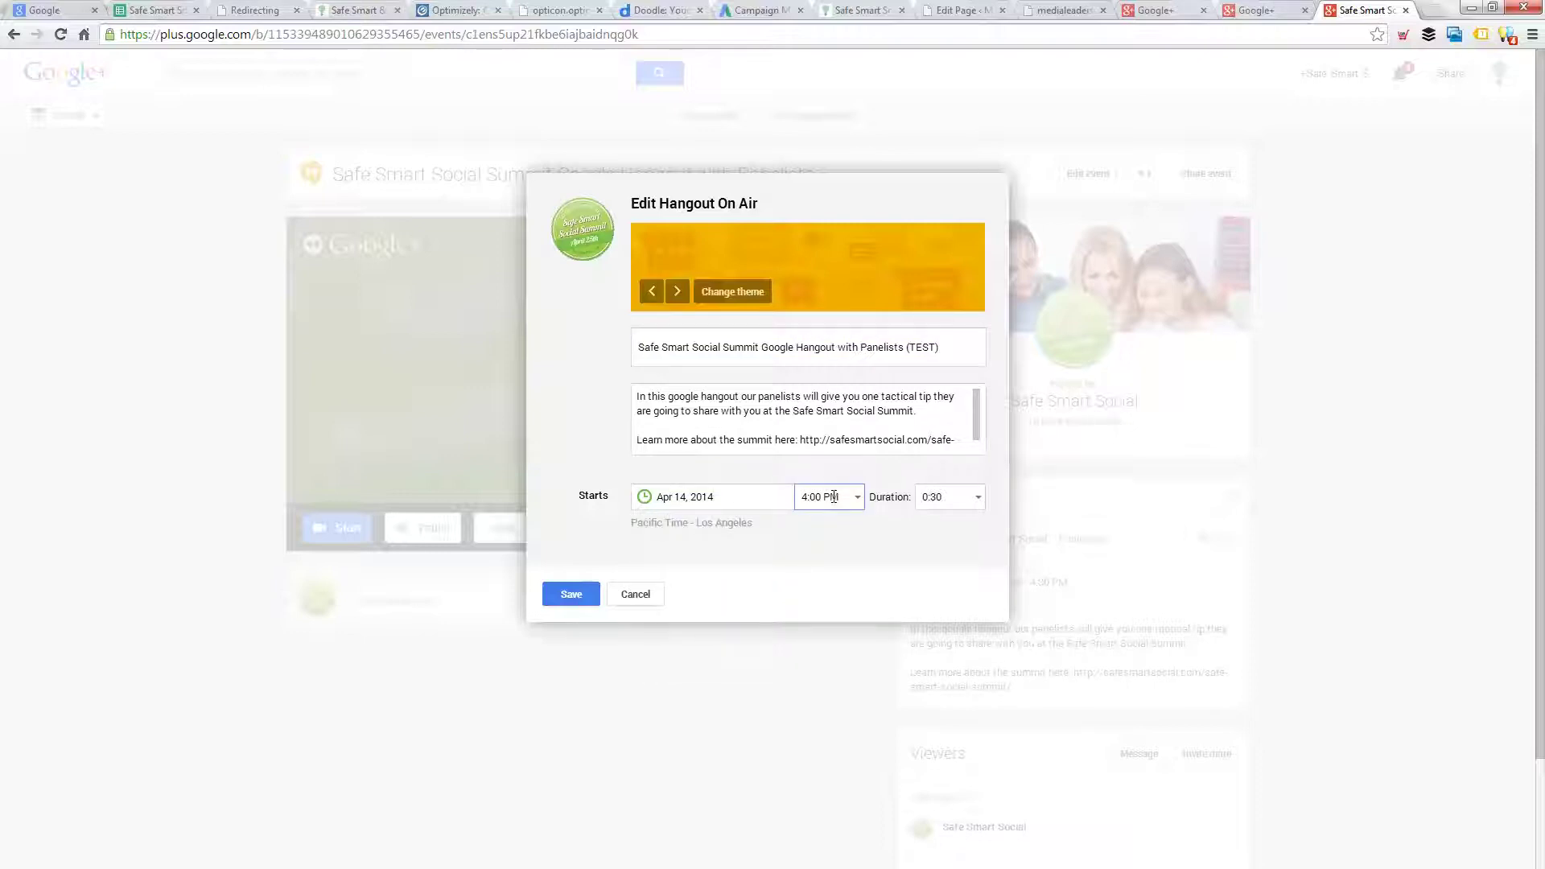
pyautogui.click(833, 496)
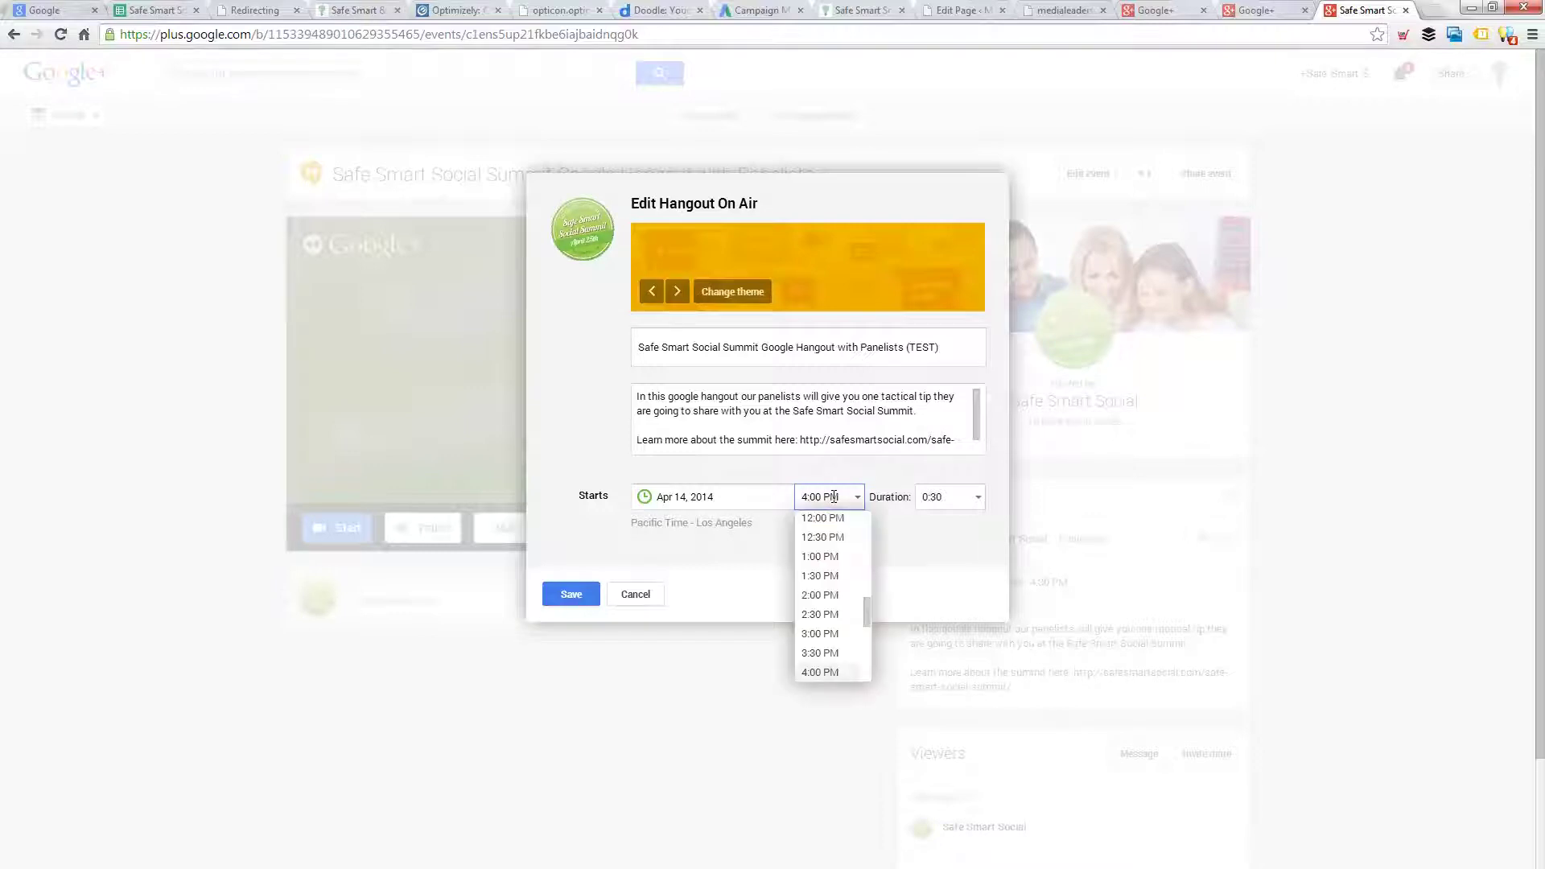
pyautogui.click(829, 519)
pyautogui.click(942, 500)
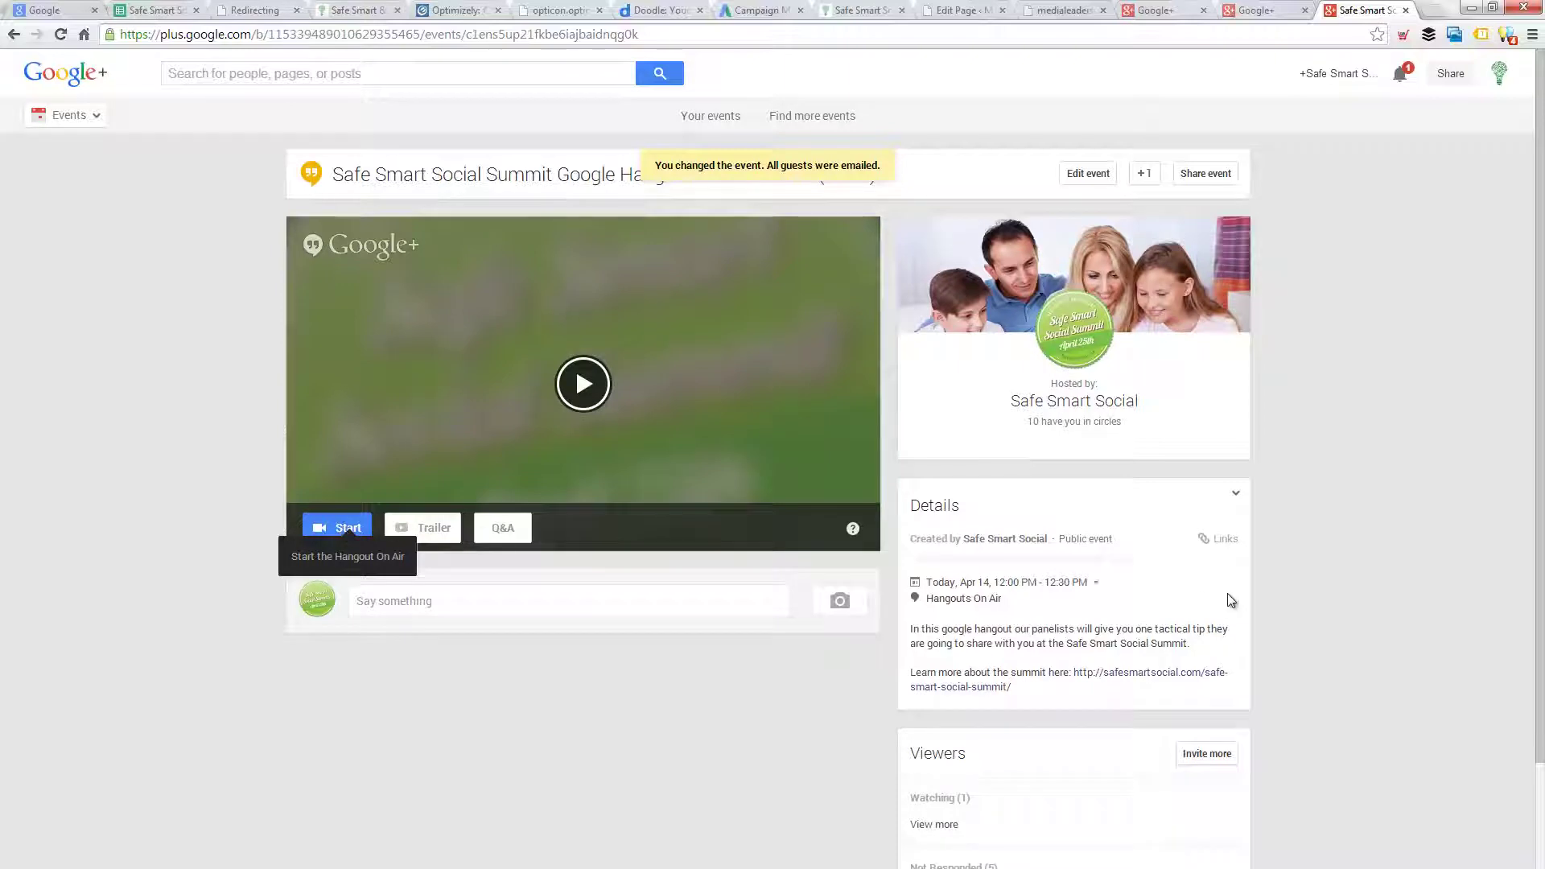
# - Bring the running Hangout On Air window in front of the event page
pyautogui.scroll(-2, 1321, 591)
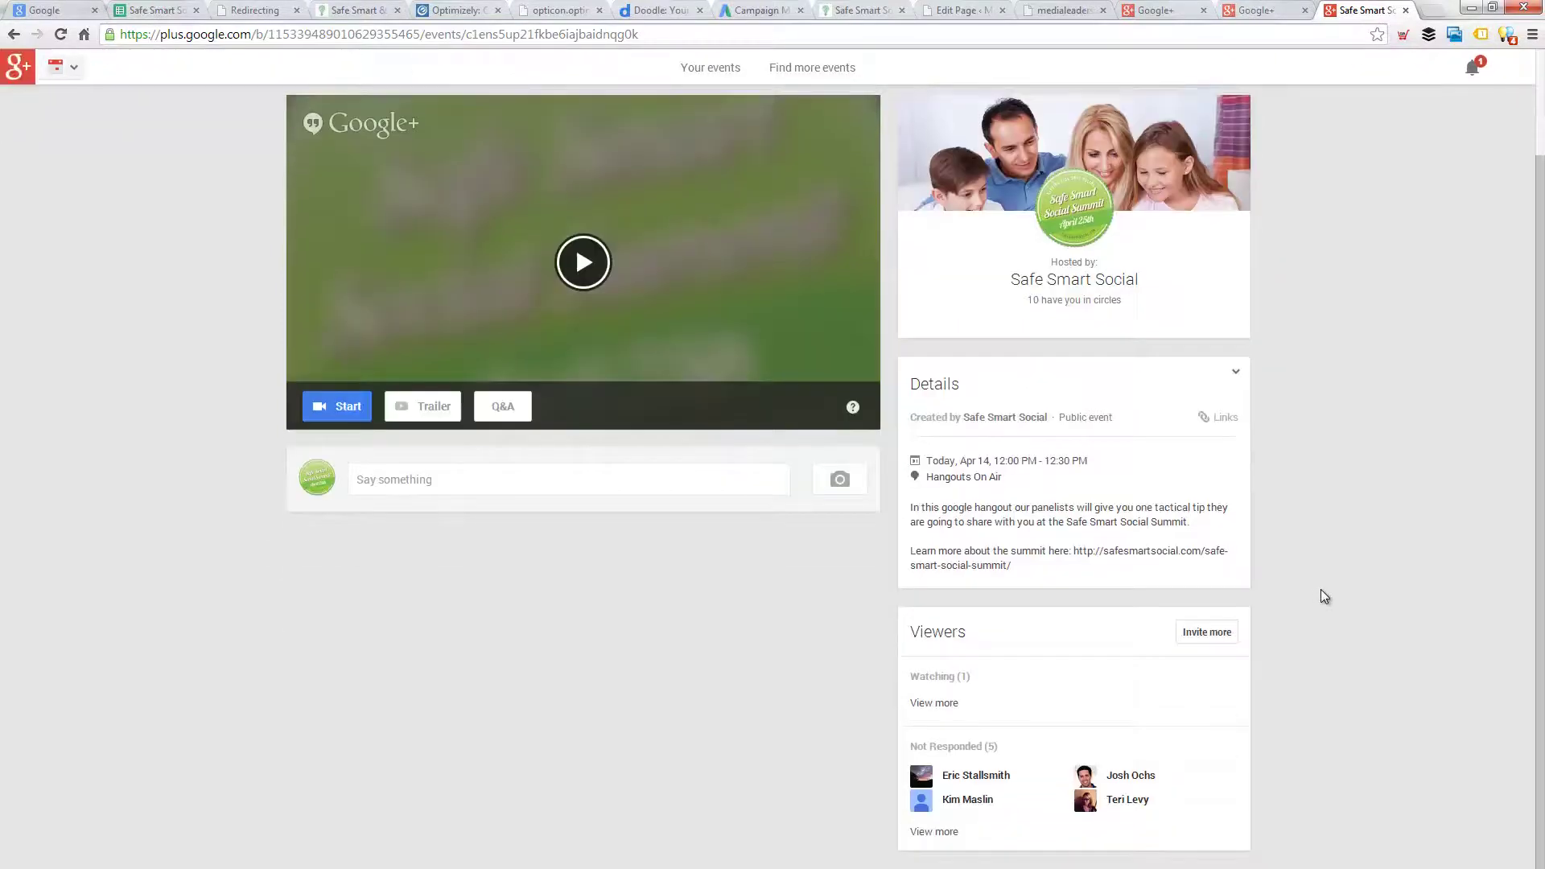
pyautogui.scroll(2, 1321, 588)
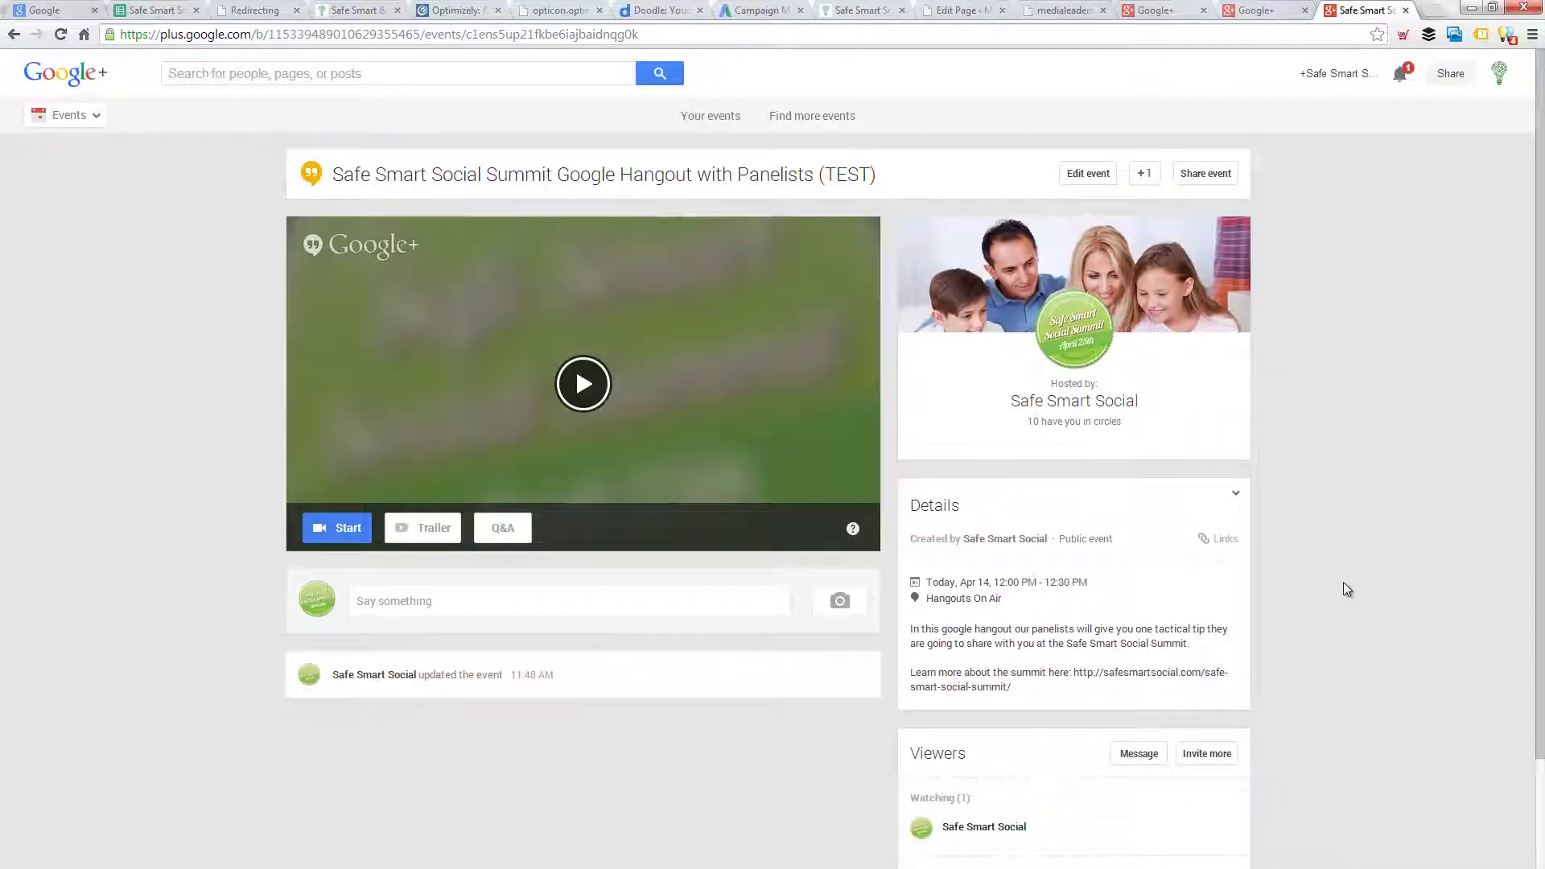
pyautogui.hotkey('alt', 'Tab')
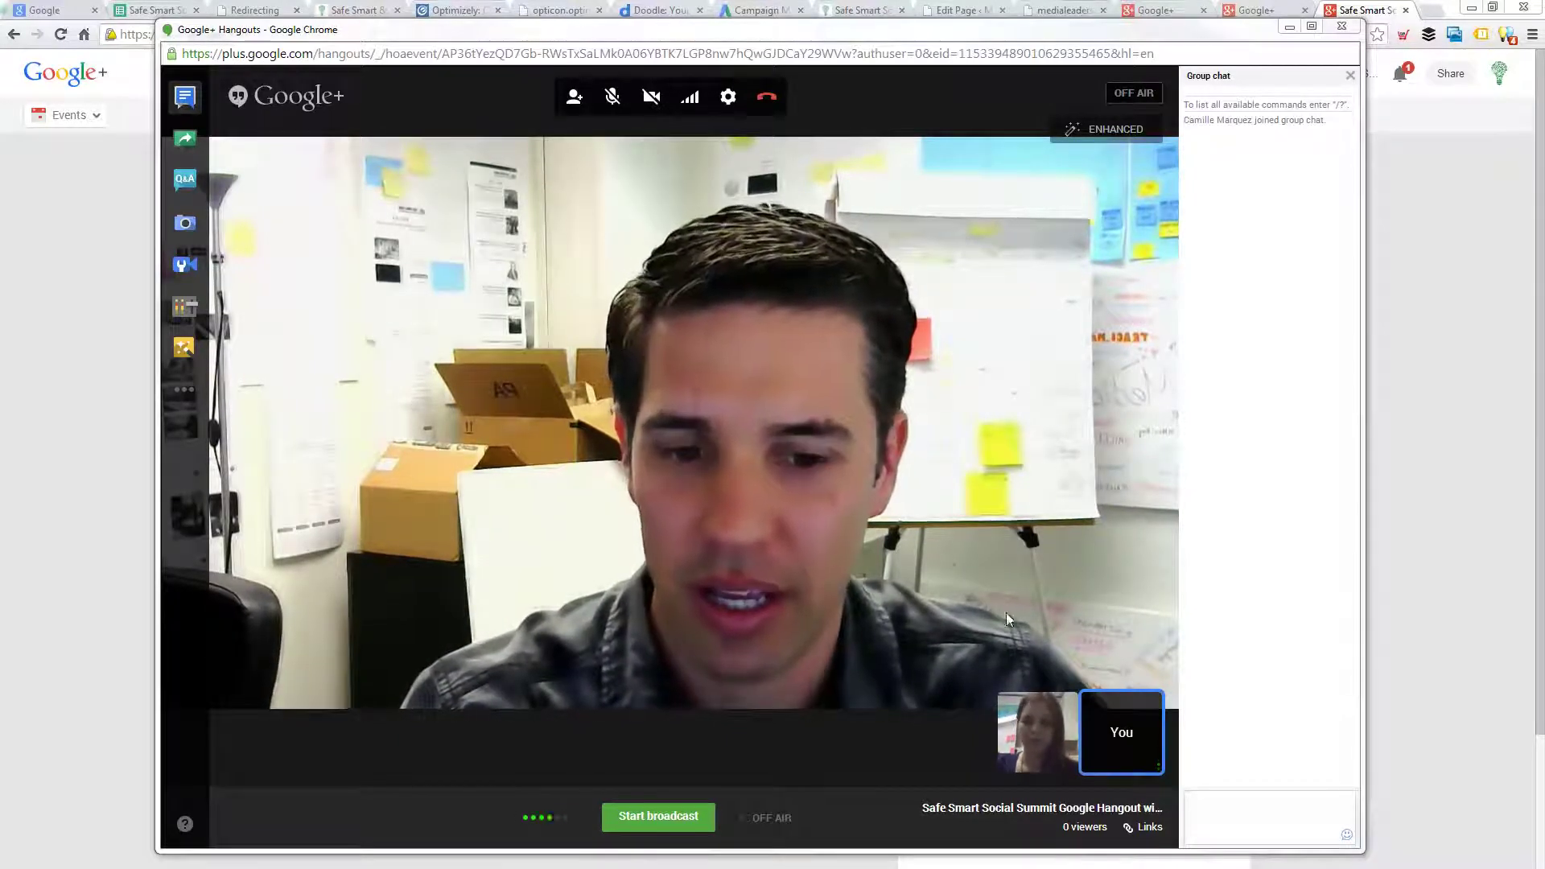
pyautogui.moveTo(1040, 736)
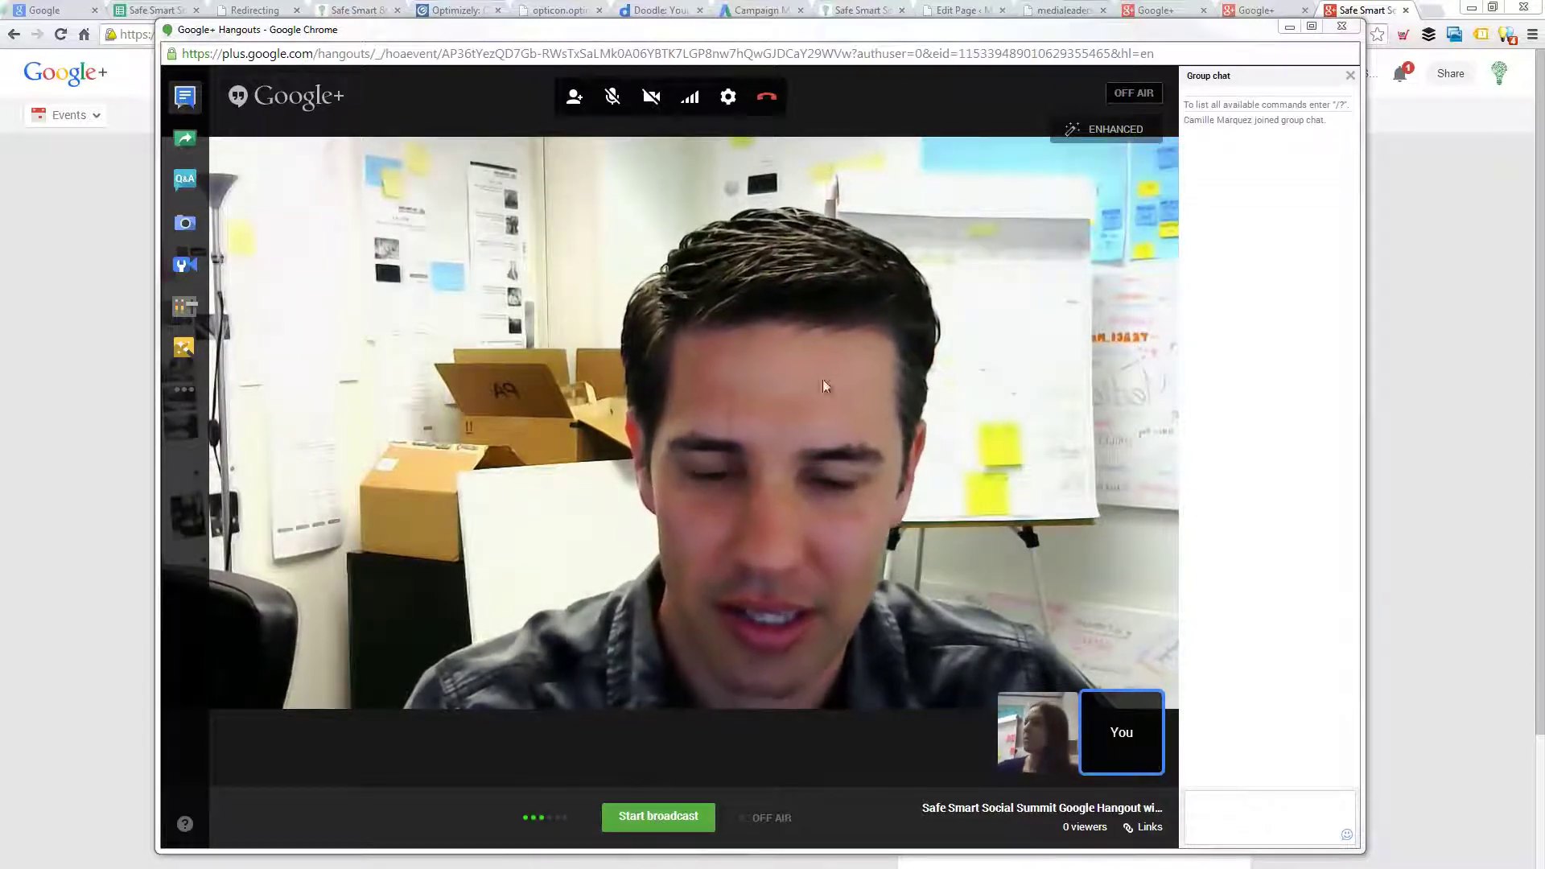
pyautogui.moveTo(742, 30); pyautogui.dragTo(0, 32)
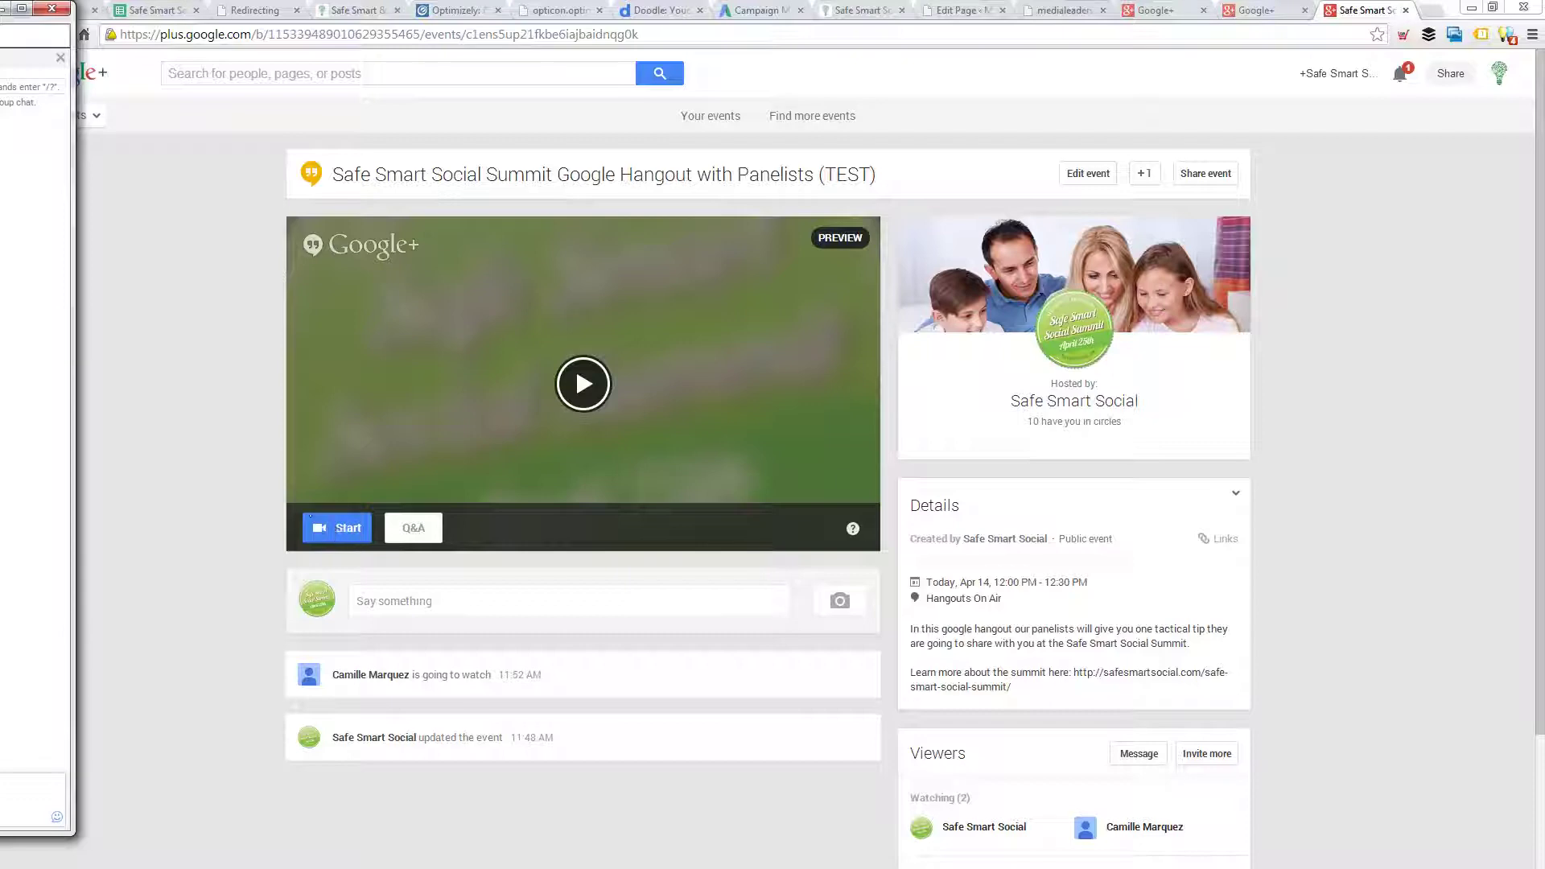
pyautogui.moveTo(0, 33); pyautogui.dragTo(1137, 32)
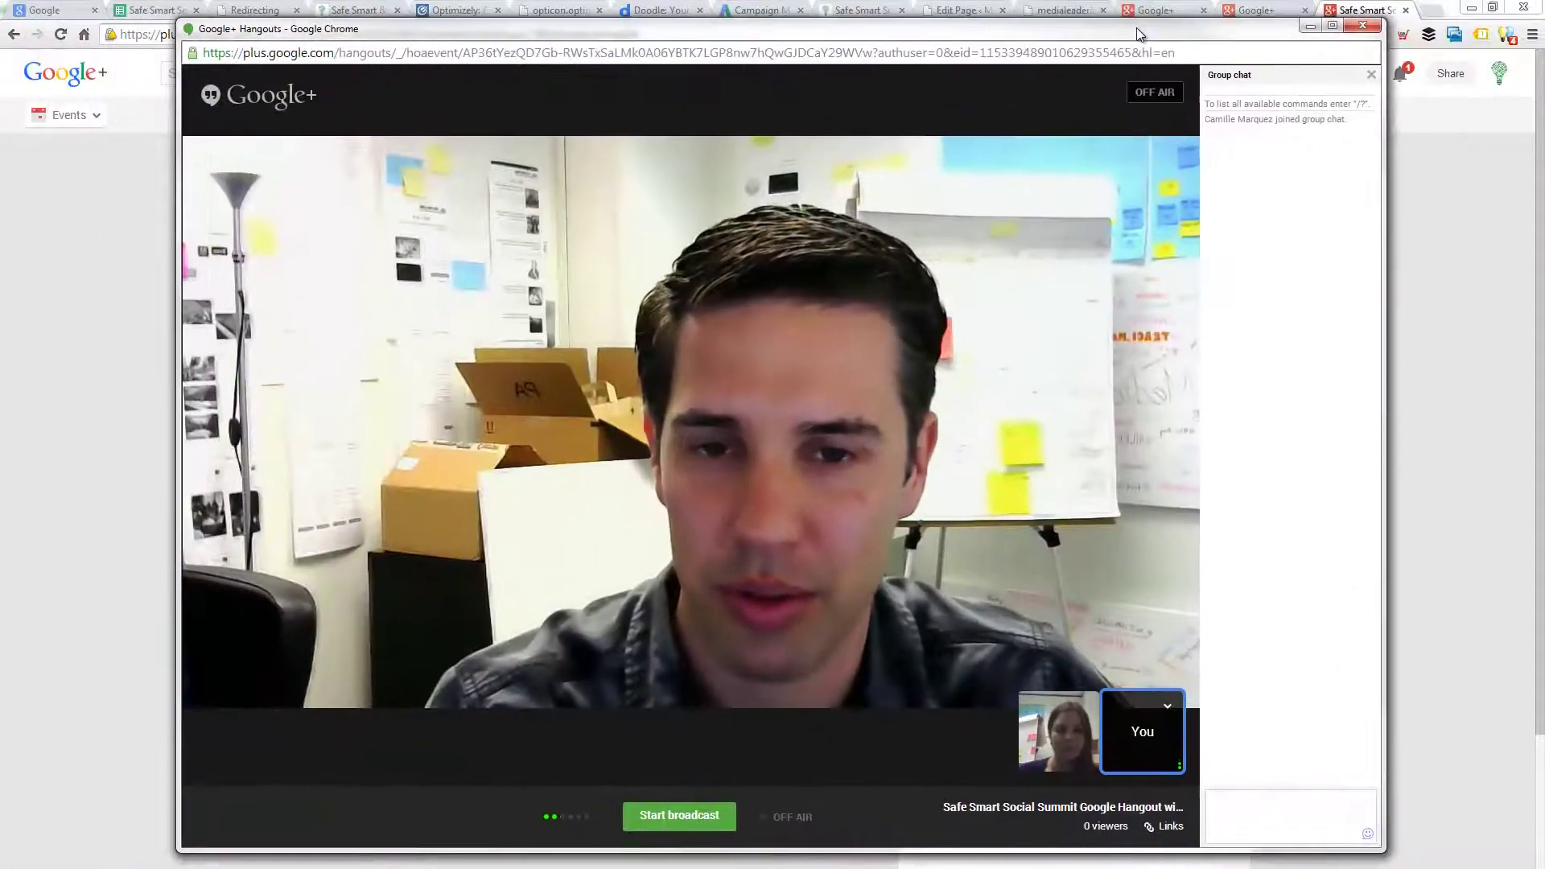
pyautogui.moveTo(793, 422)
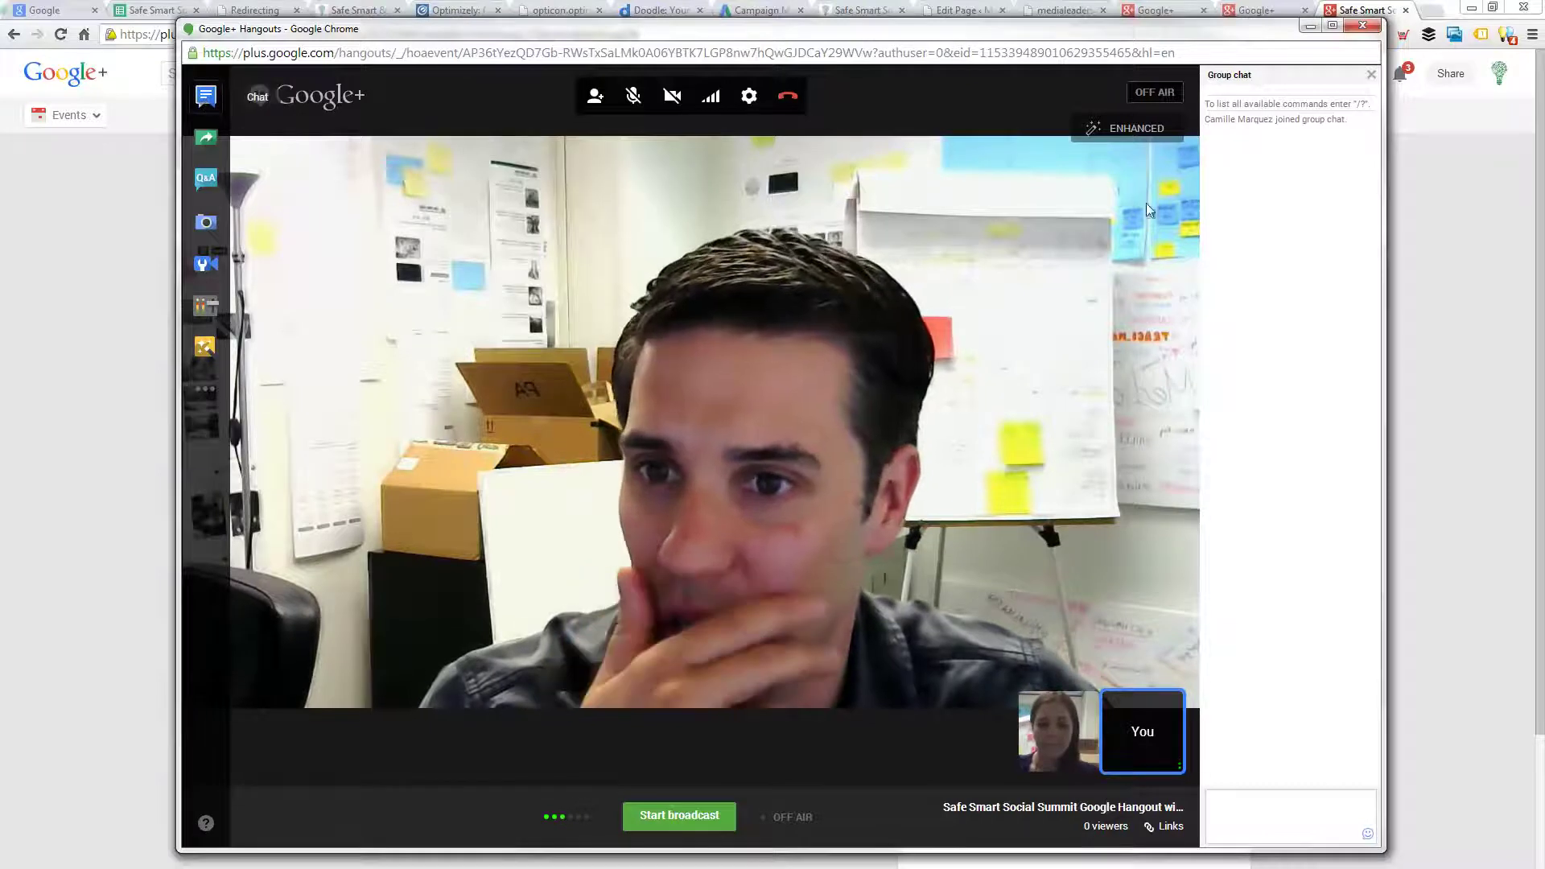
# - Close the group chat and open the Cameraman app, leaving all three broadcast settings at No
pyautogui.click(1371, 74)
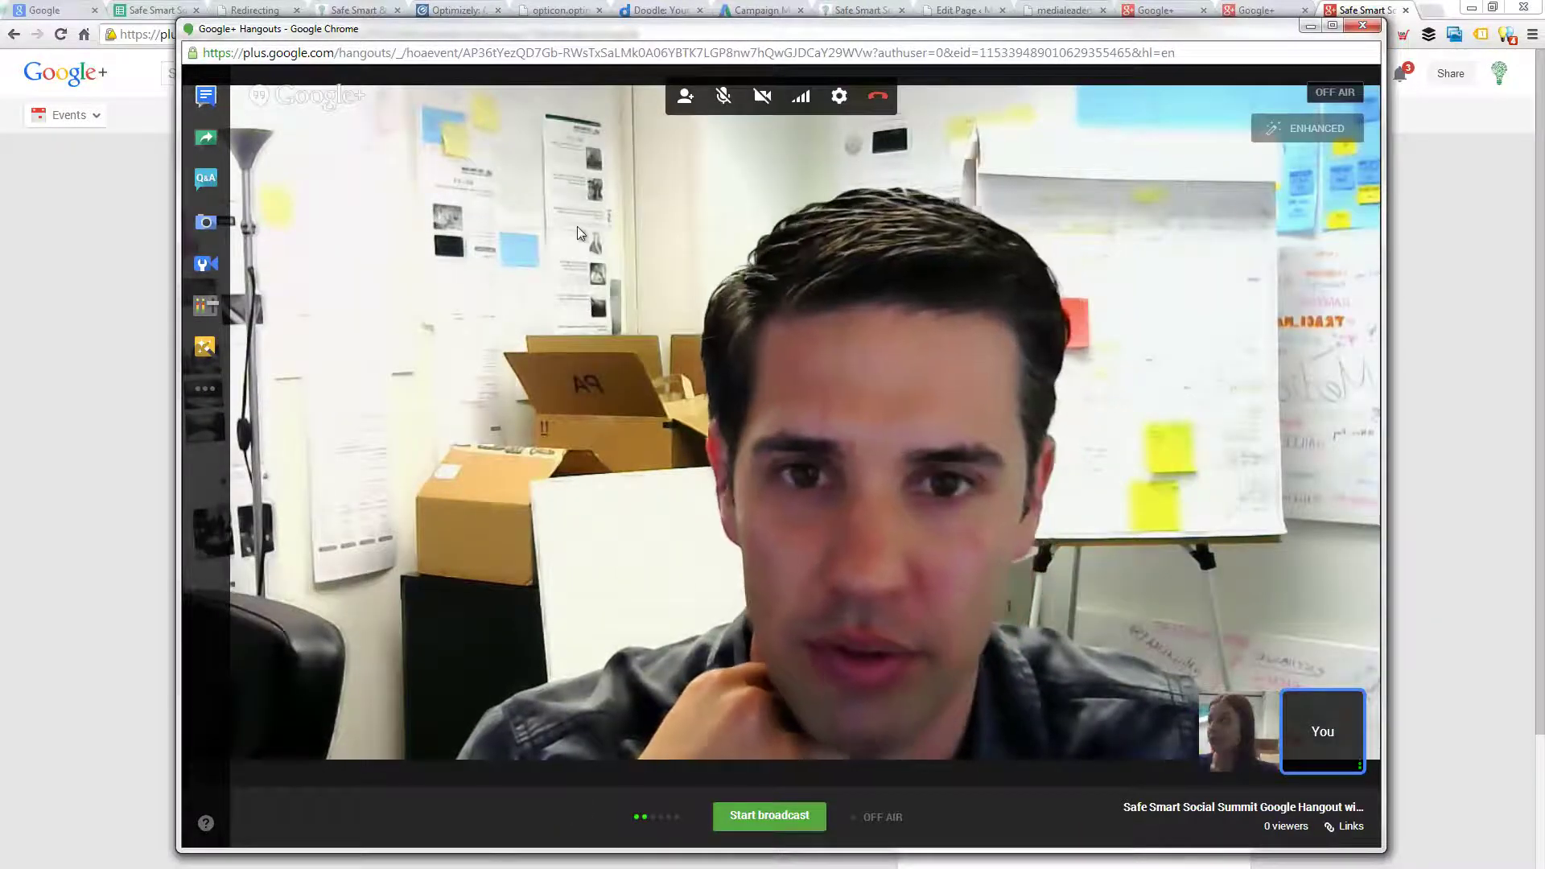
pyautogui.click(206, 180)
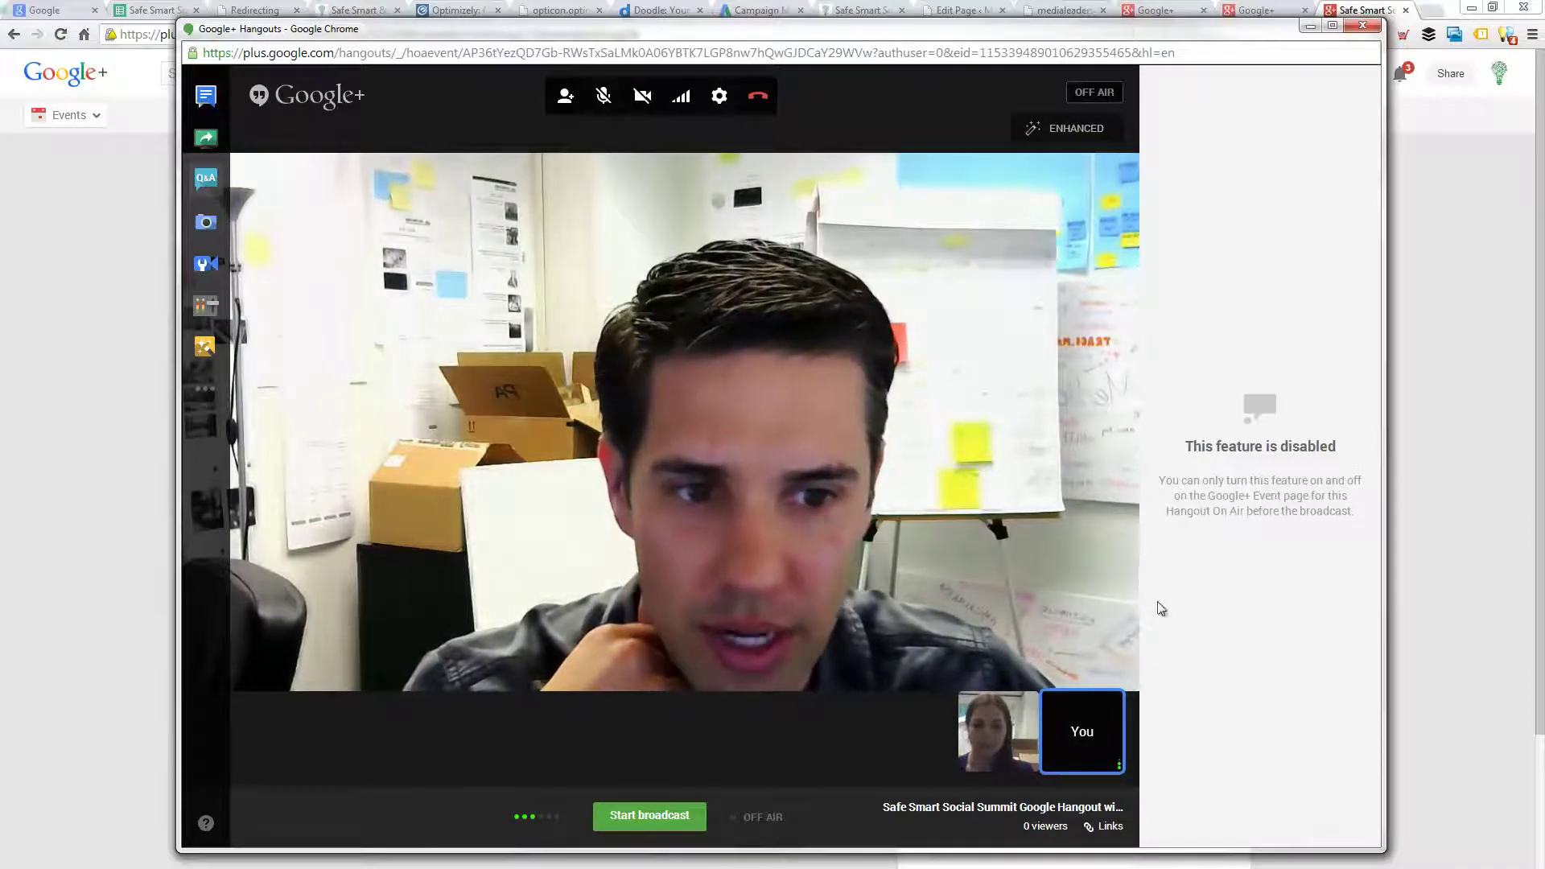
pyautogui.click(207, 264)
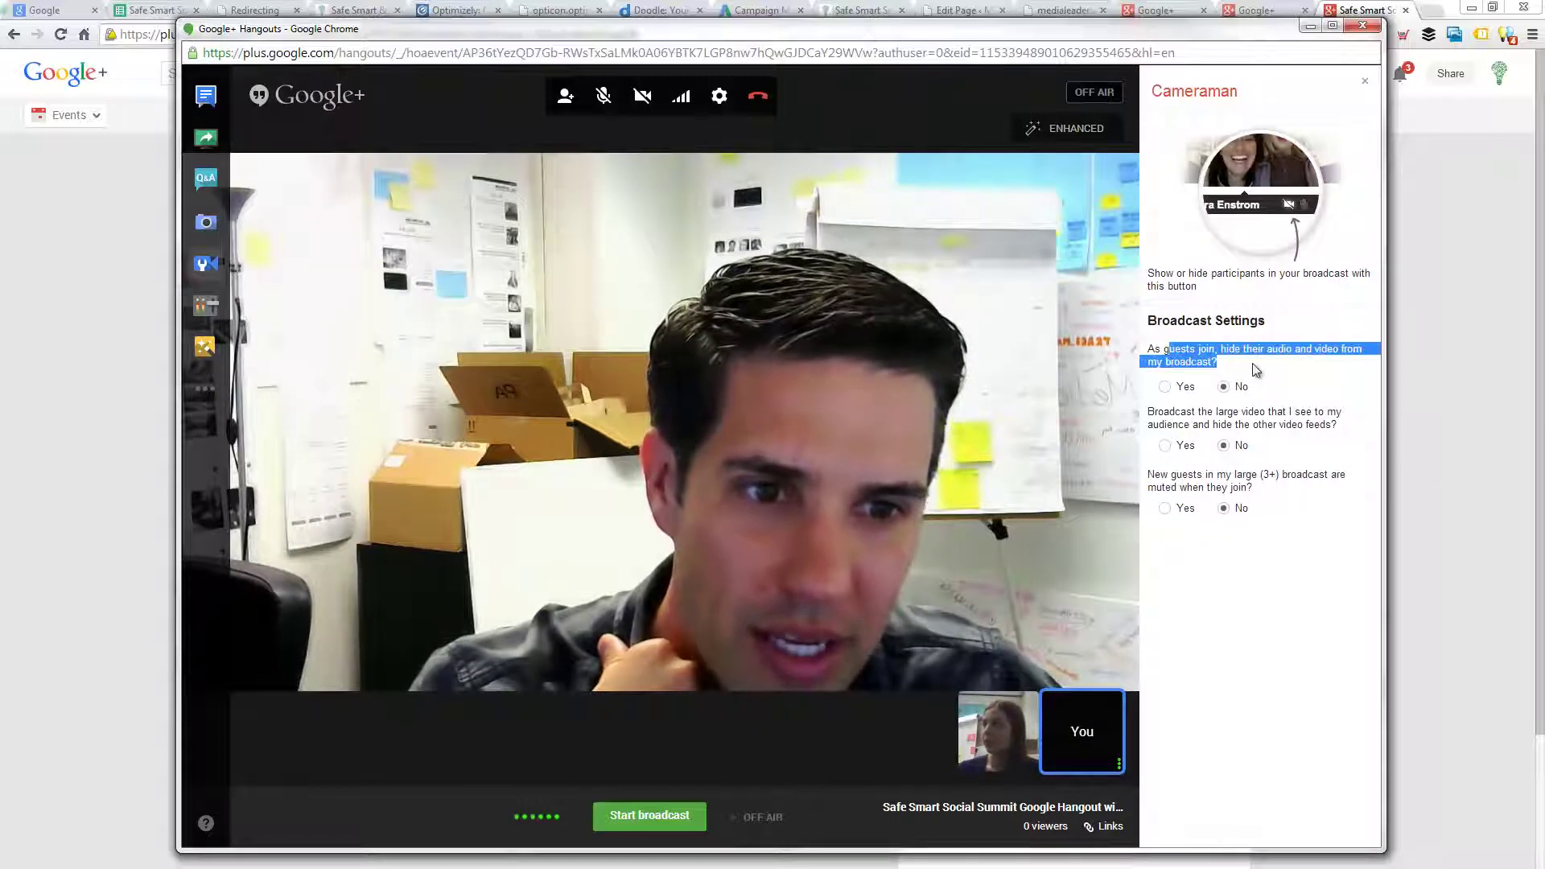
pyautogui.click(1228, 379)
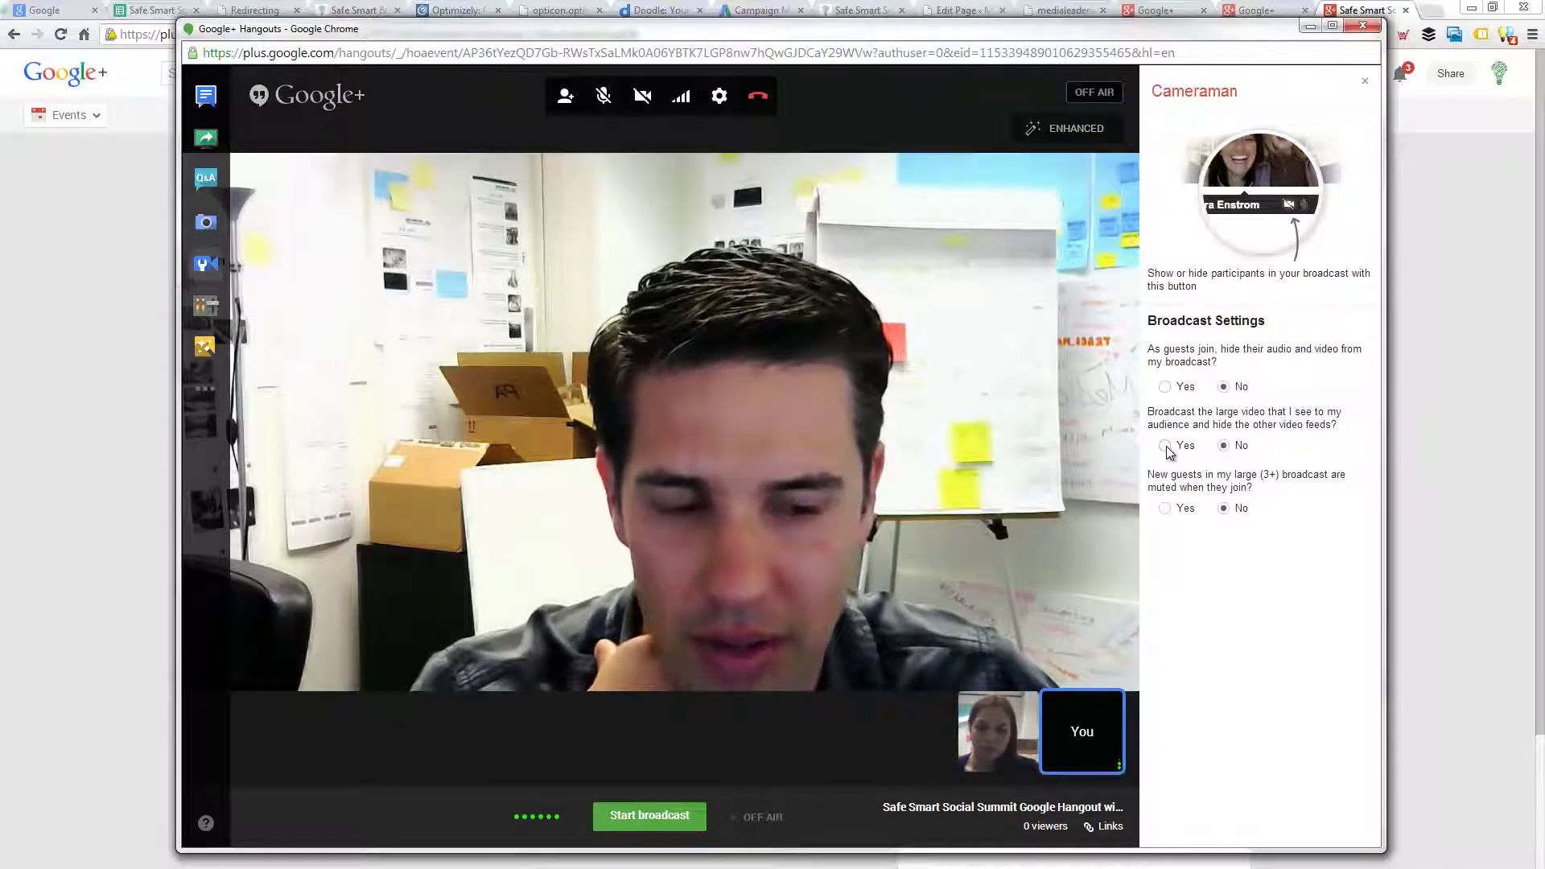
pyautogui.click(1199, 503)
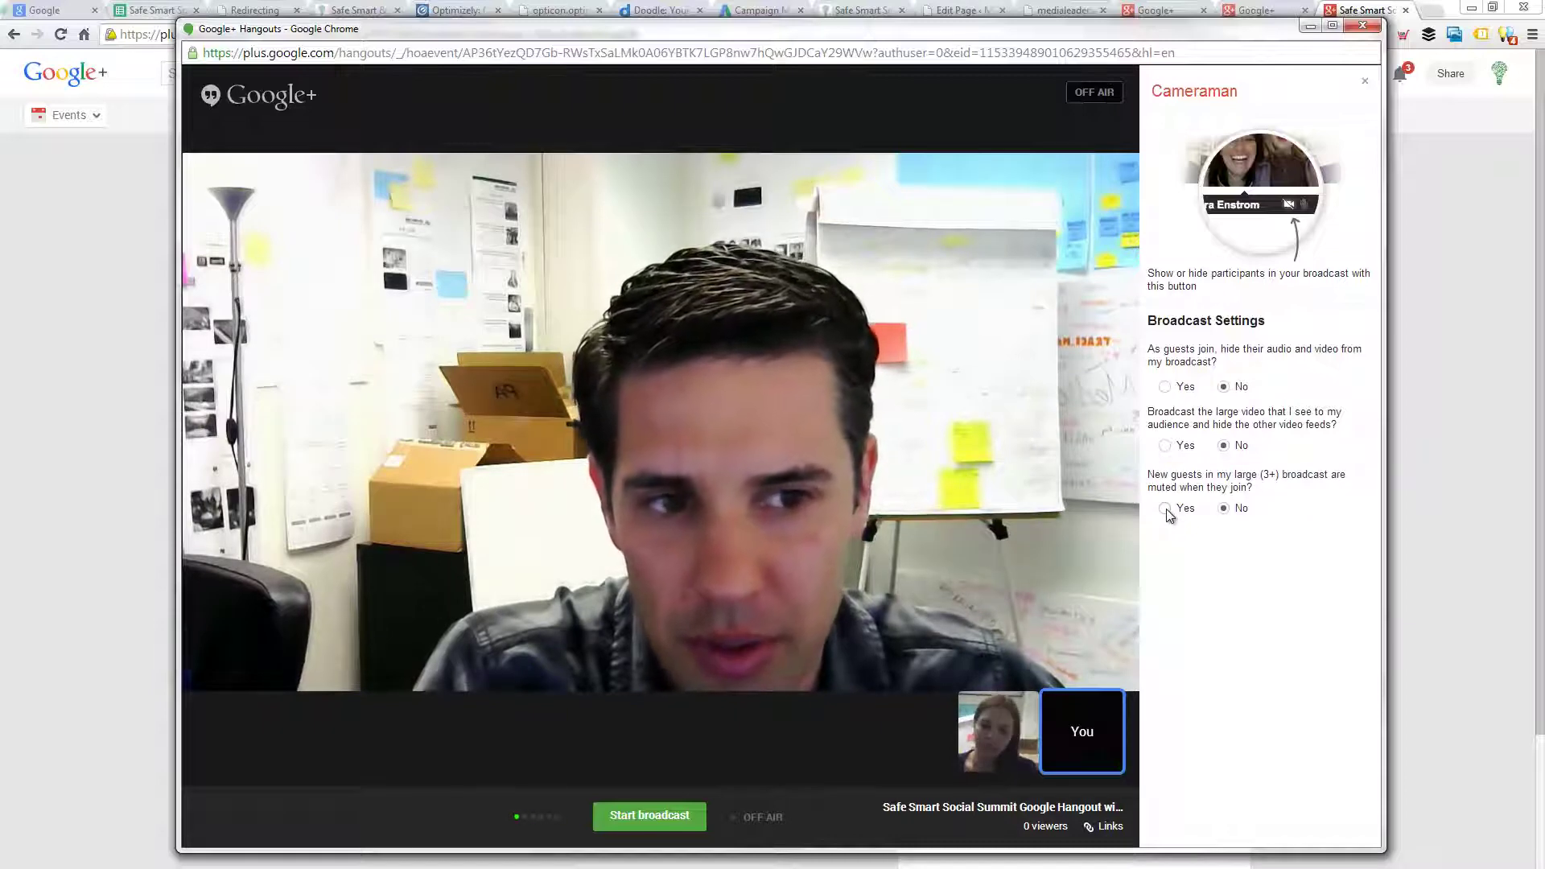
pyautogui.moveTo(225, 269)
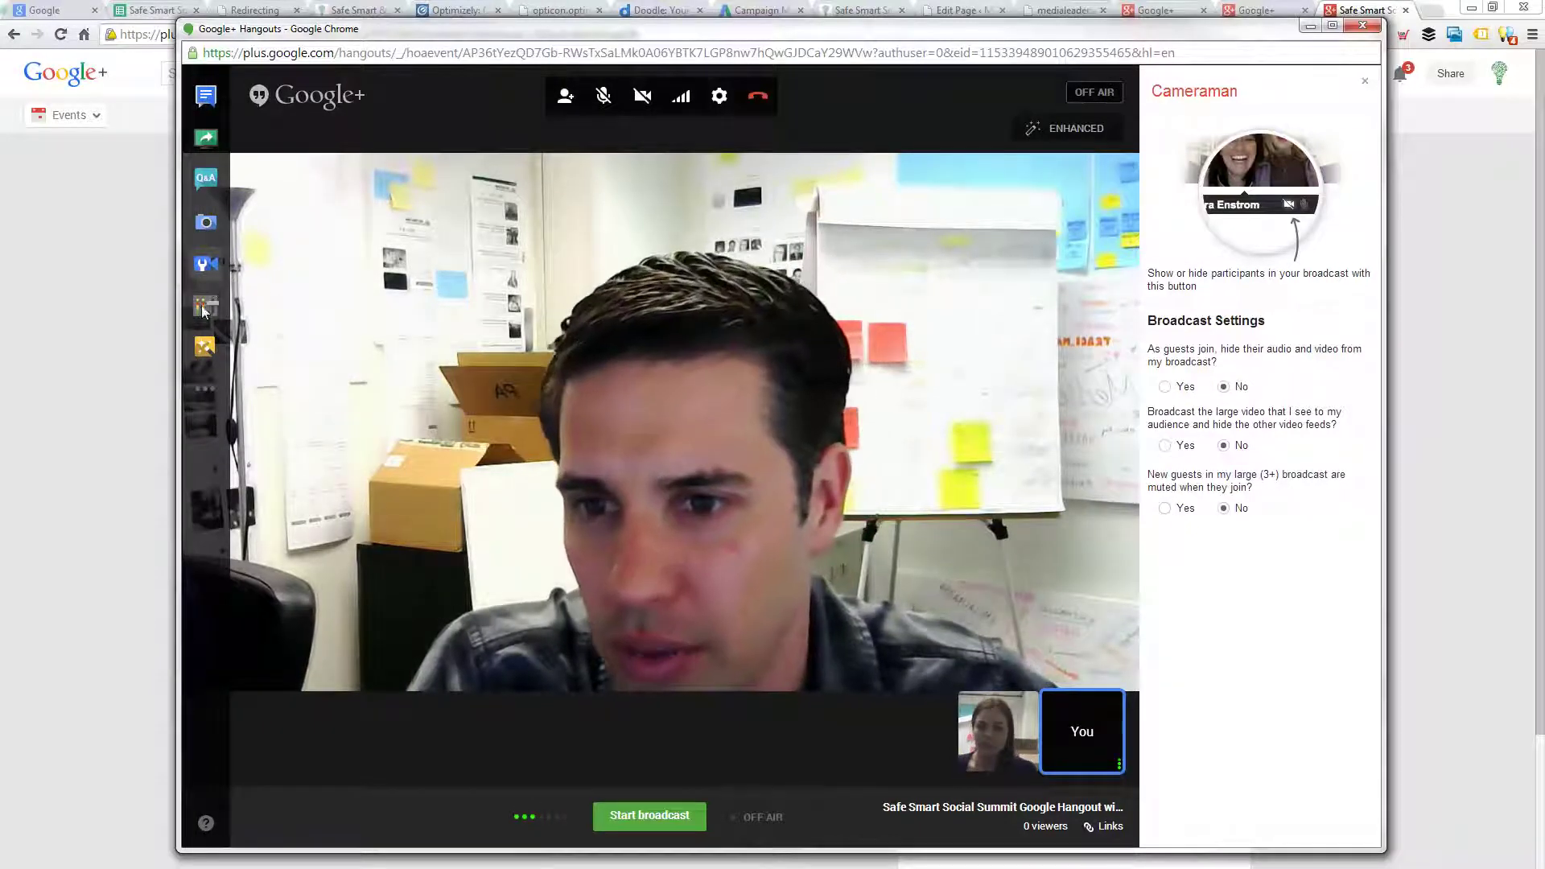
# - Open the Google Effects panel, then show the empty Recent apps list
pyautogui.click(206, 350)
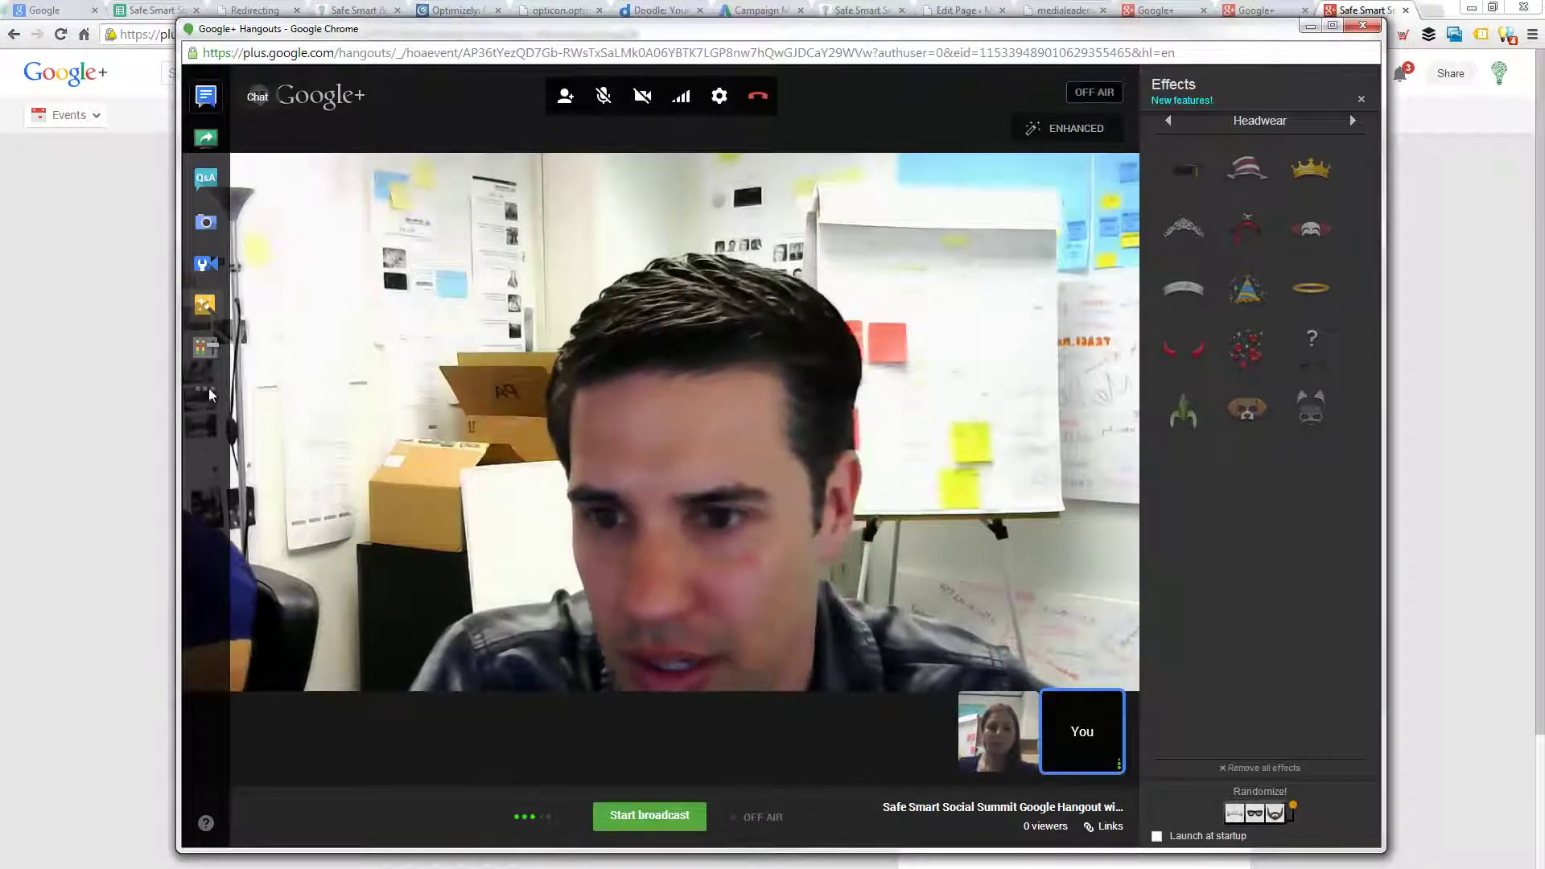
pyautogui.click(206, 392)
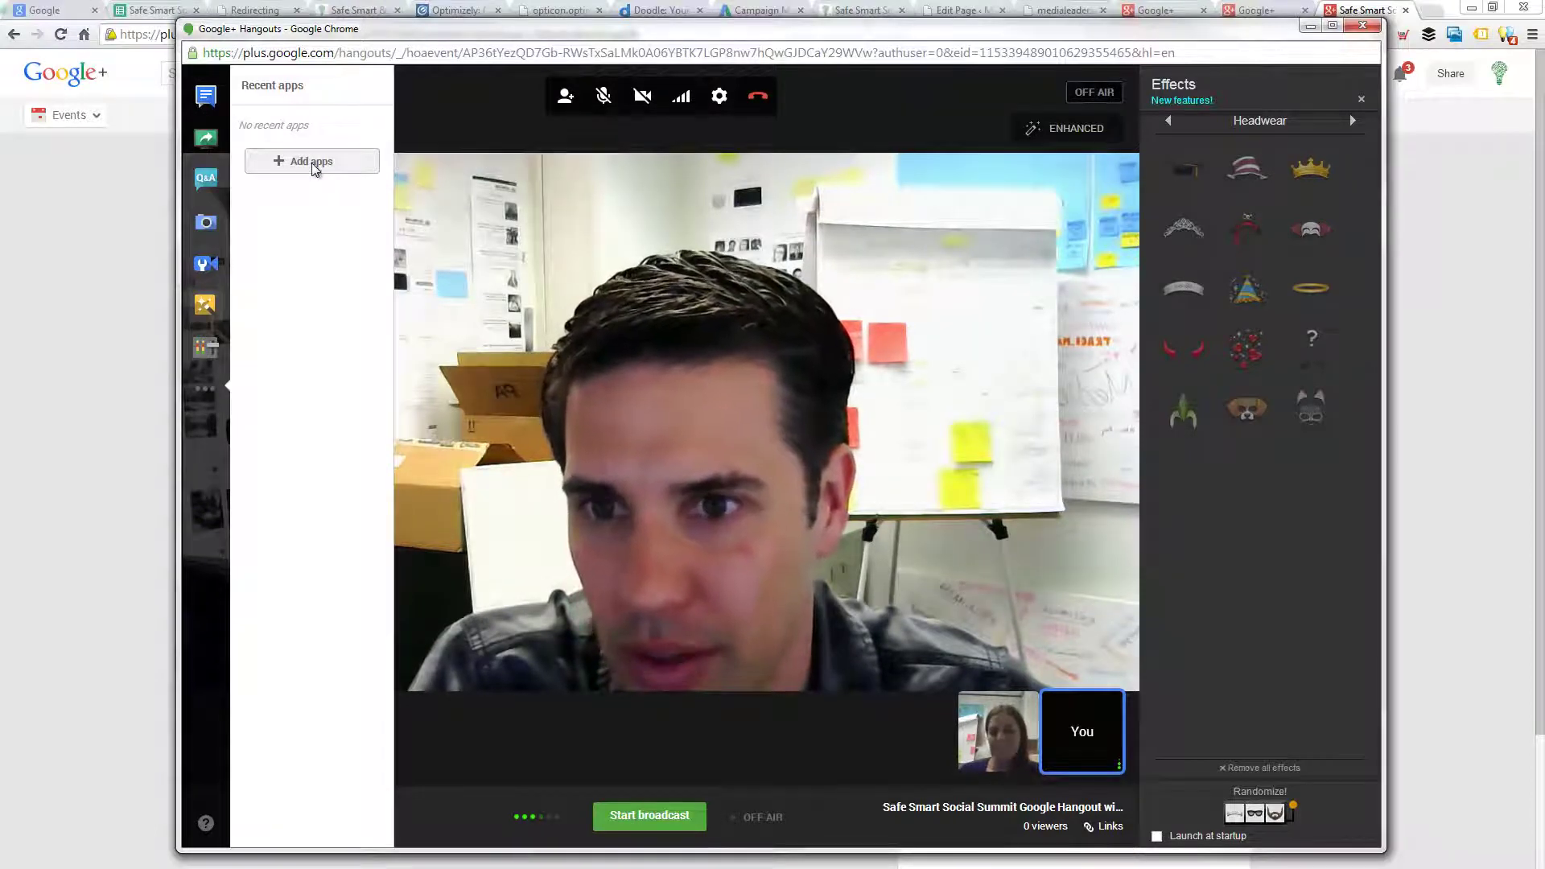
# - Add the Hangout Toolbox app to the hangout from the Featured apps gallery
pyautogui.click(313, 164)
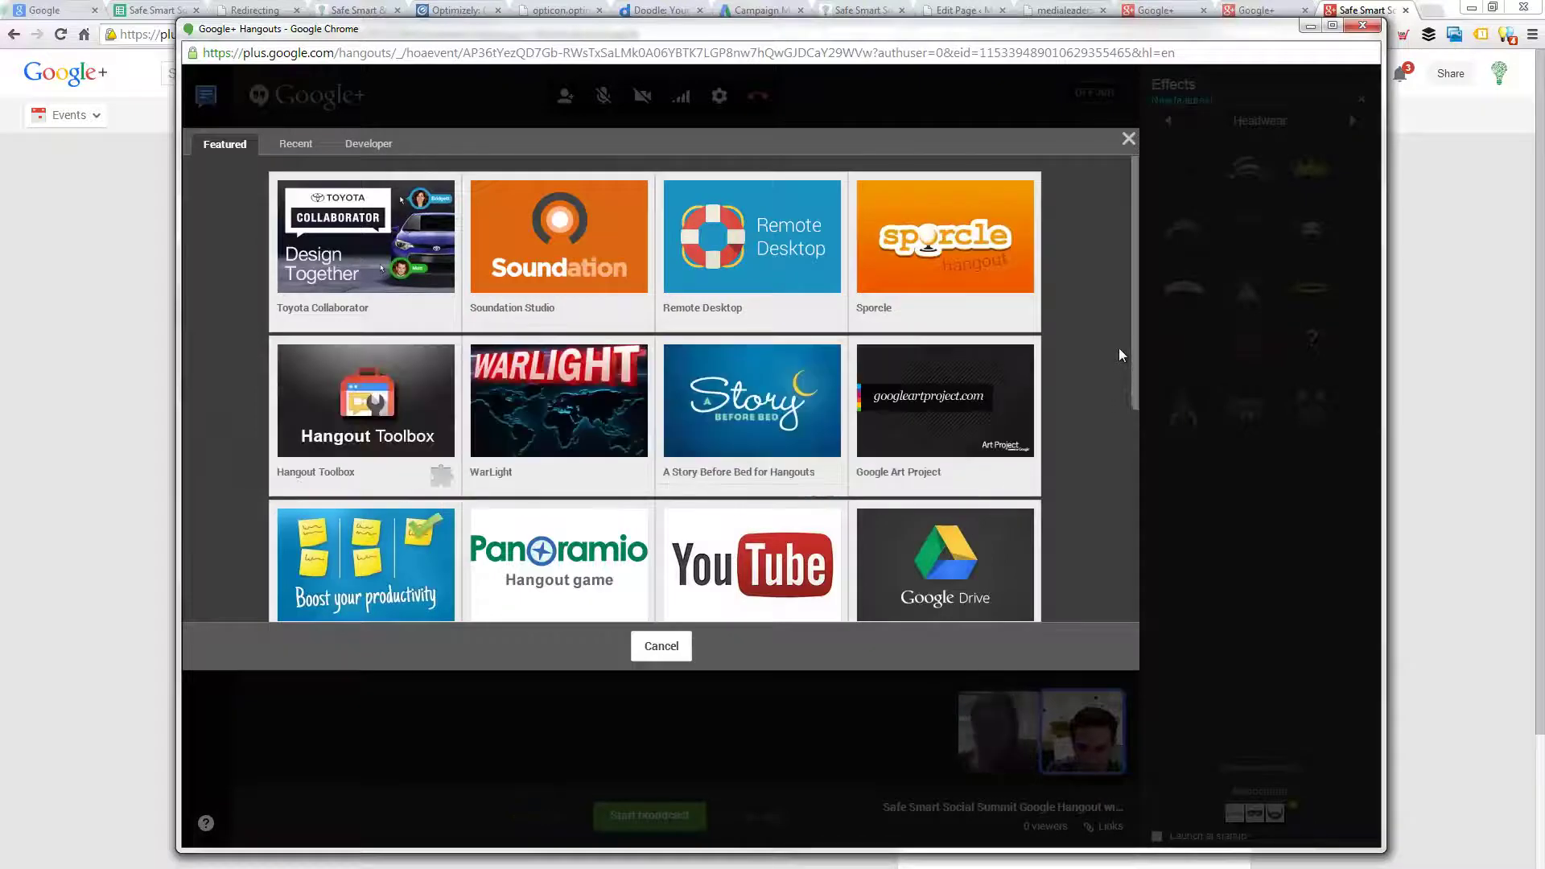
pyautogui.moveTo(1138, 339); pyautogui.dragTo(1123, 536)
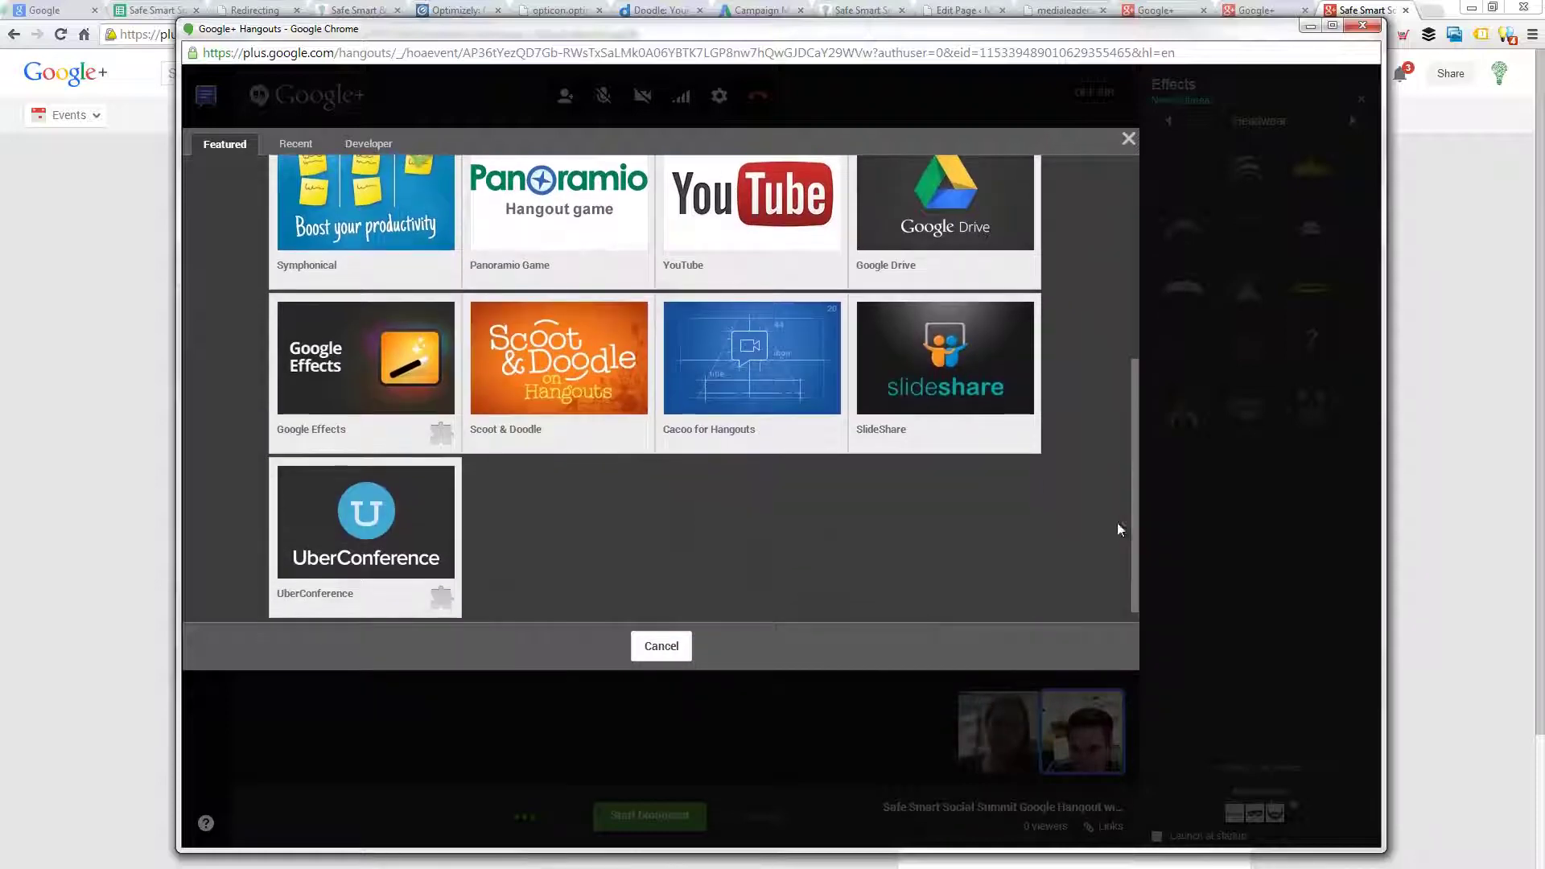
pyautogui.moveTo(344, 378)
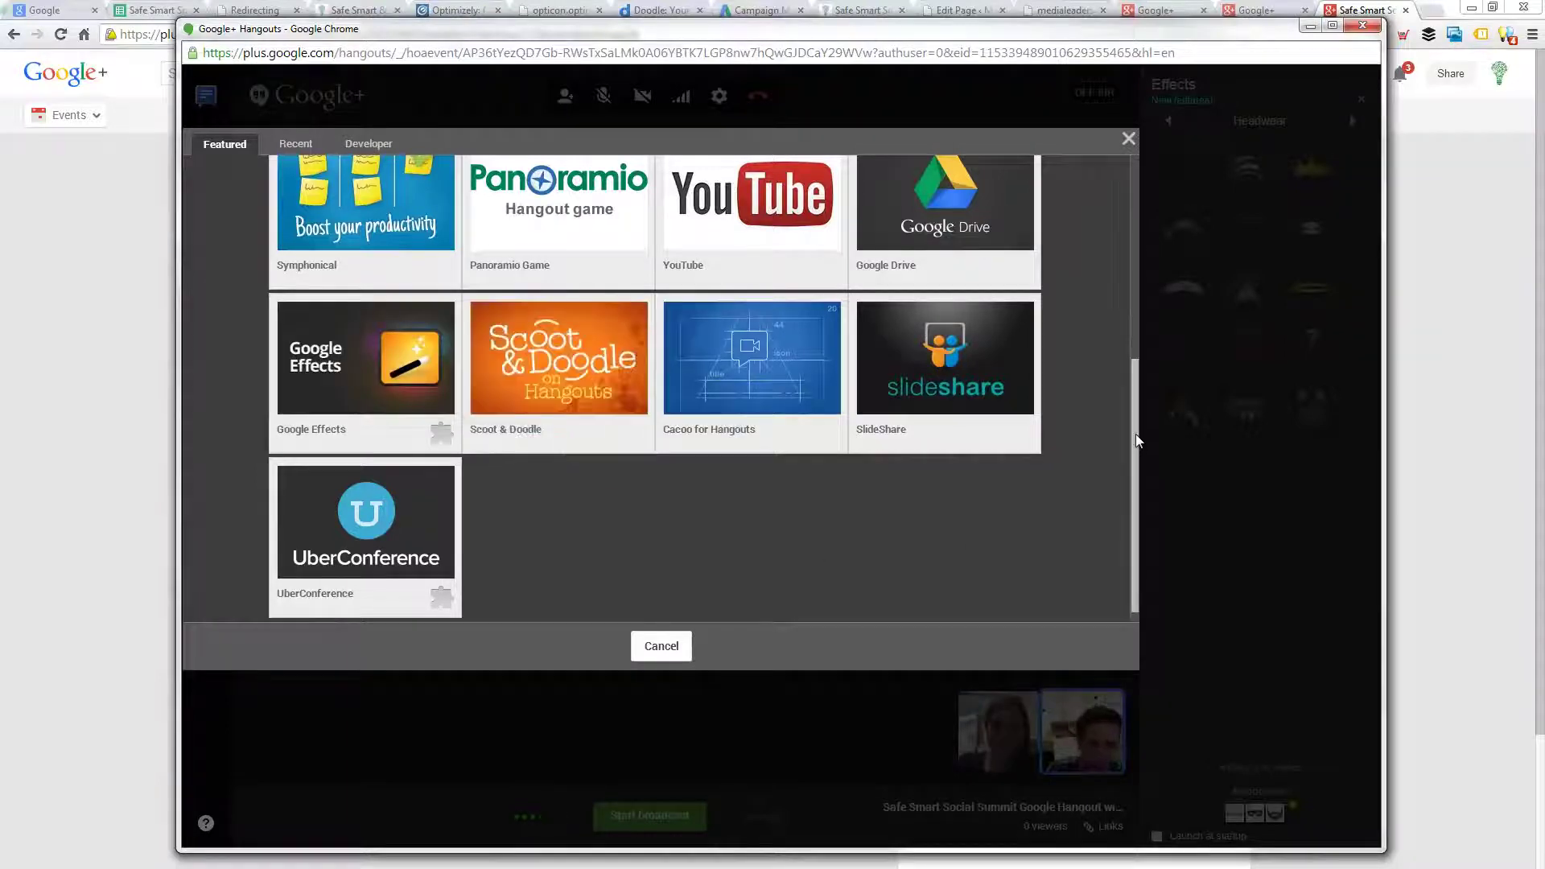
pyautogui.moveTo(1136, 435); pyautogui.dragTo(1134, 216)
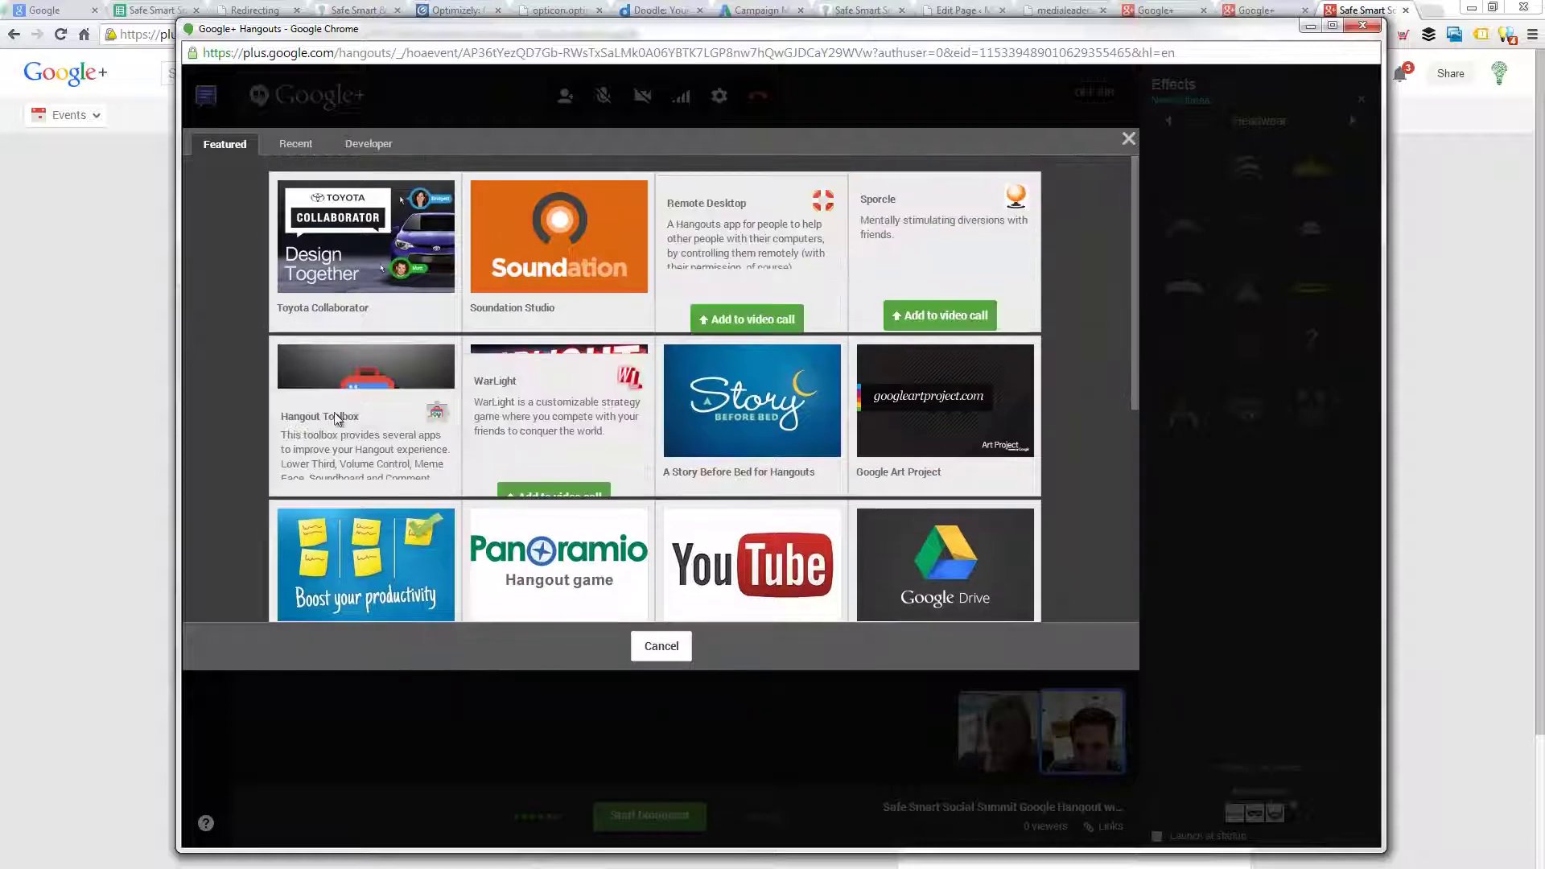
pyautogui.click(355, 478)
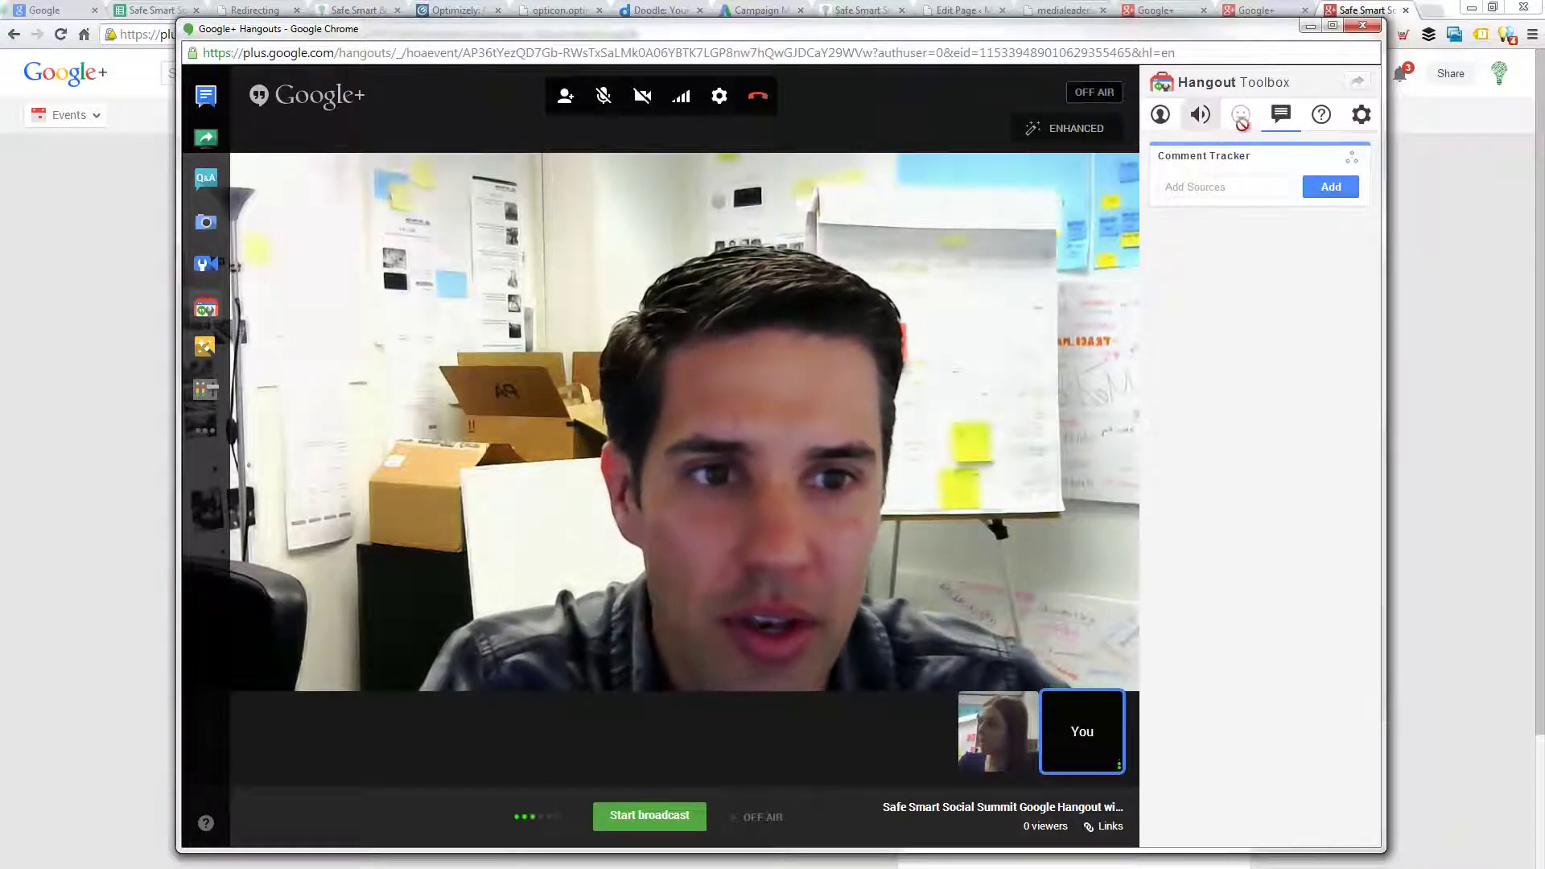
# - Fill the Toolbox Lower Third with the presenter's name and the tagline Safe Smart Social
pyautogui.click(1161, 115)
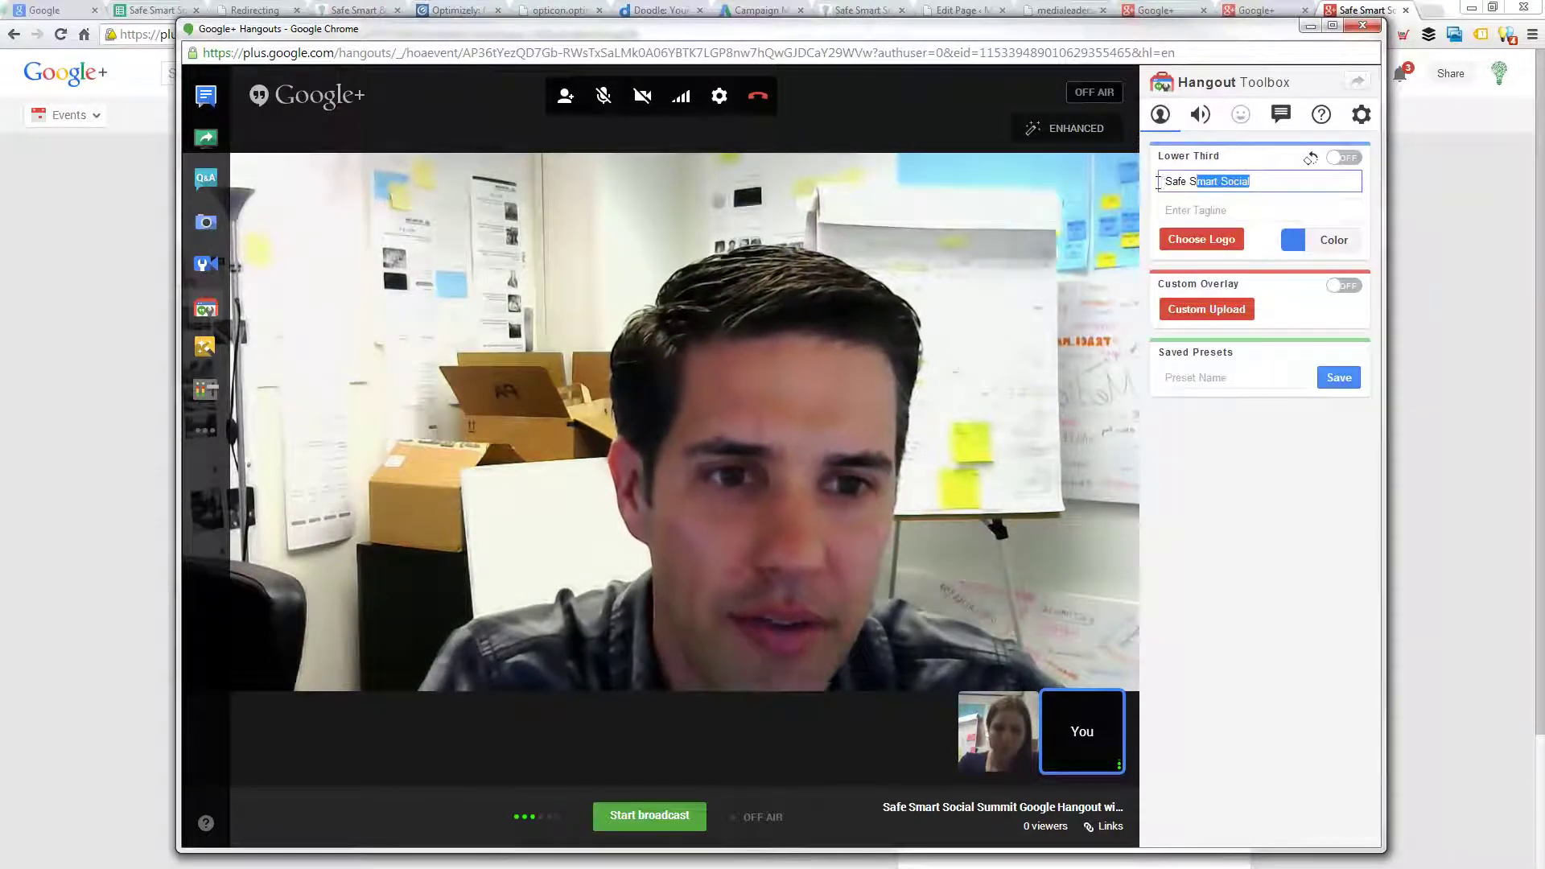
pyautogui.moveTo(1159, 182); pyautogui.dragTo(1151, 184)
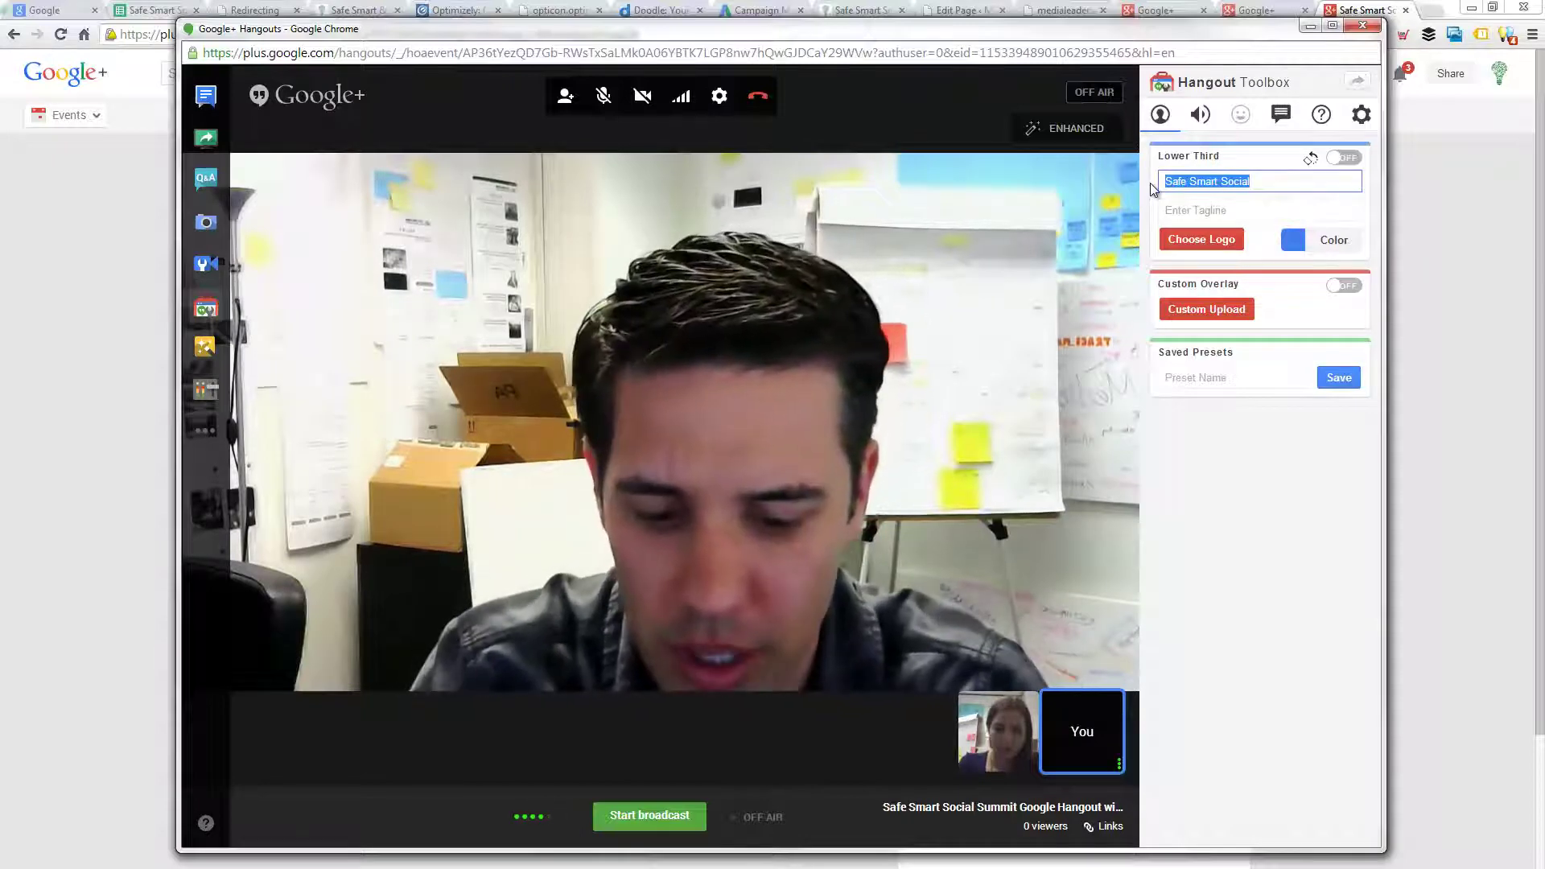
pyautogui.write('Josh Ochs')
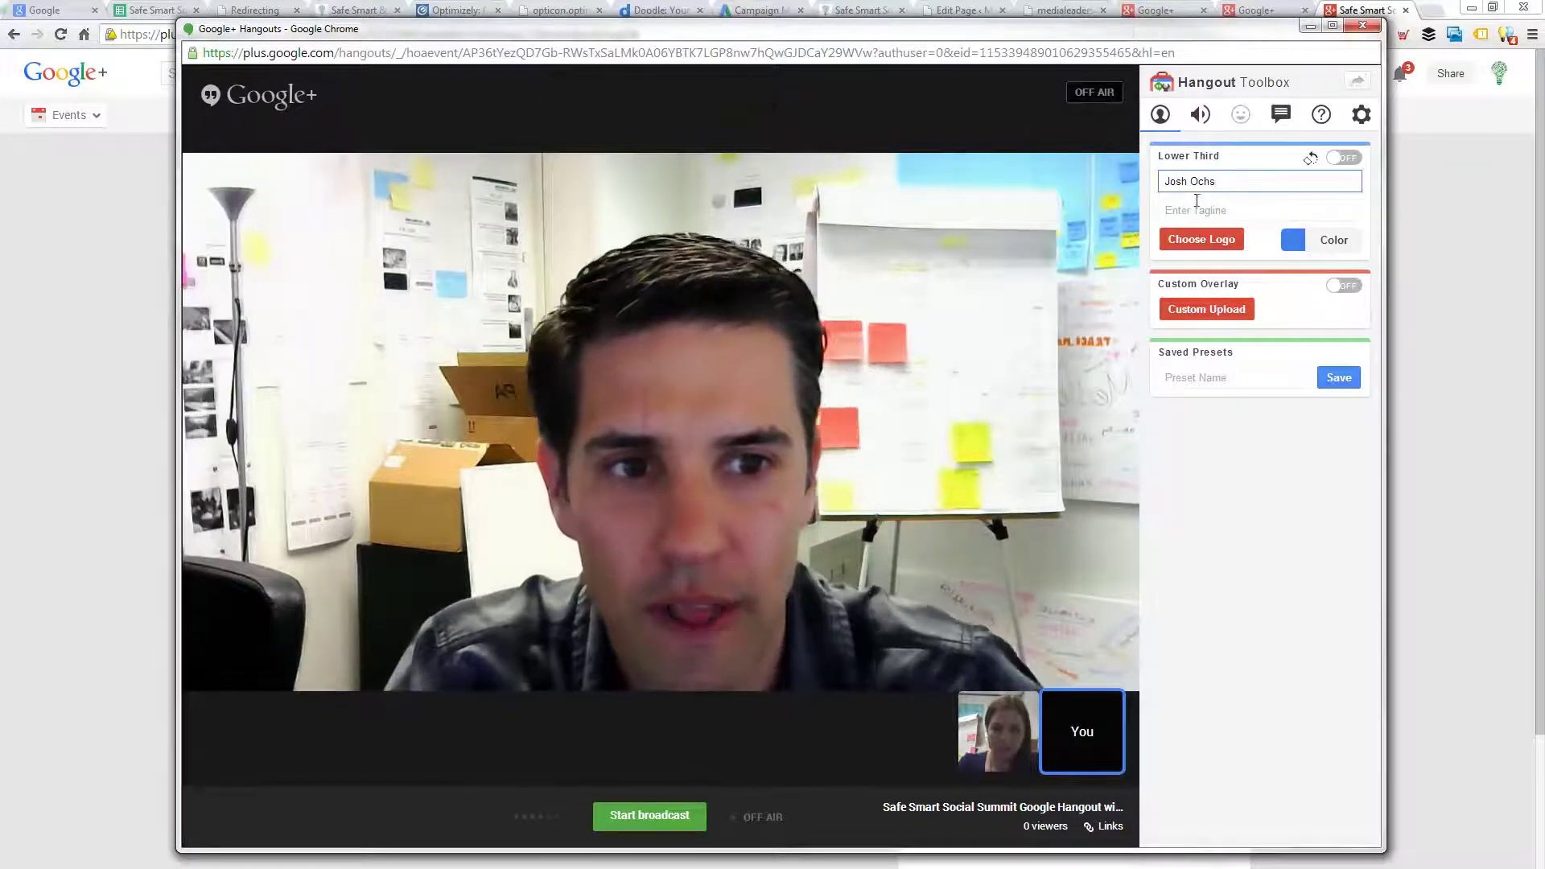
pyautogui.click(1205, 210)
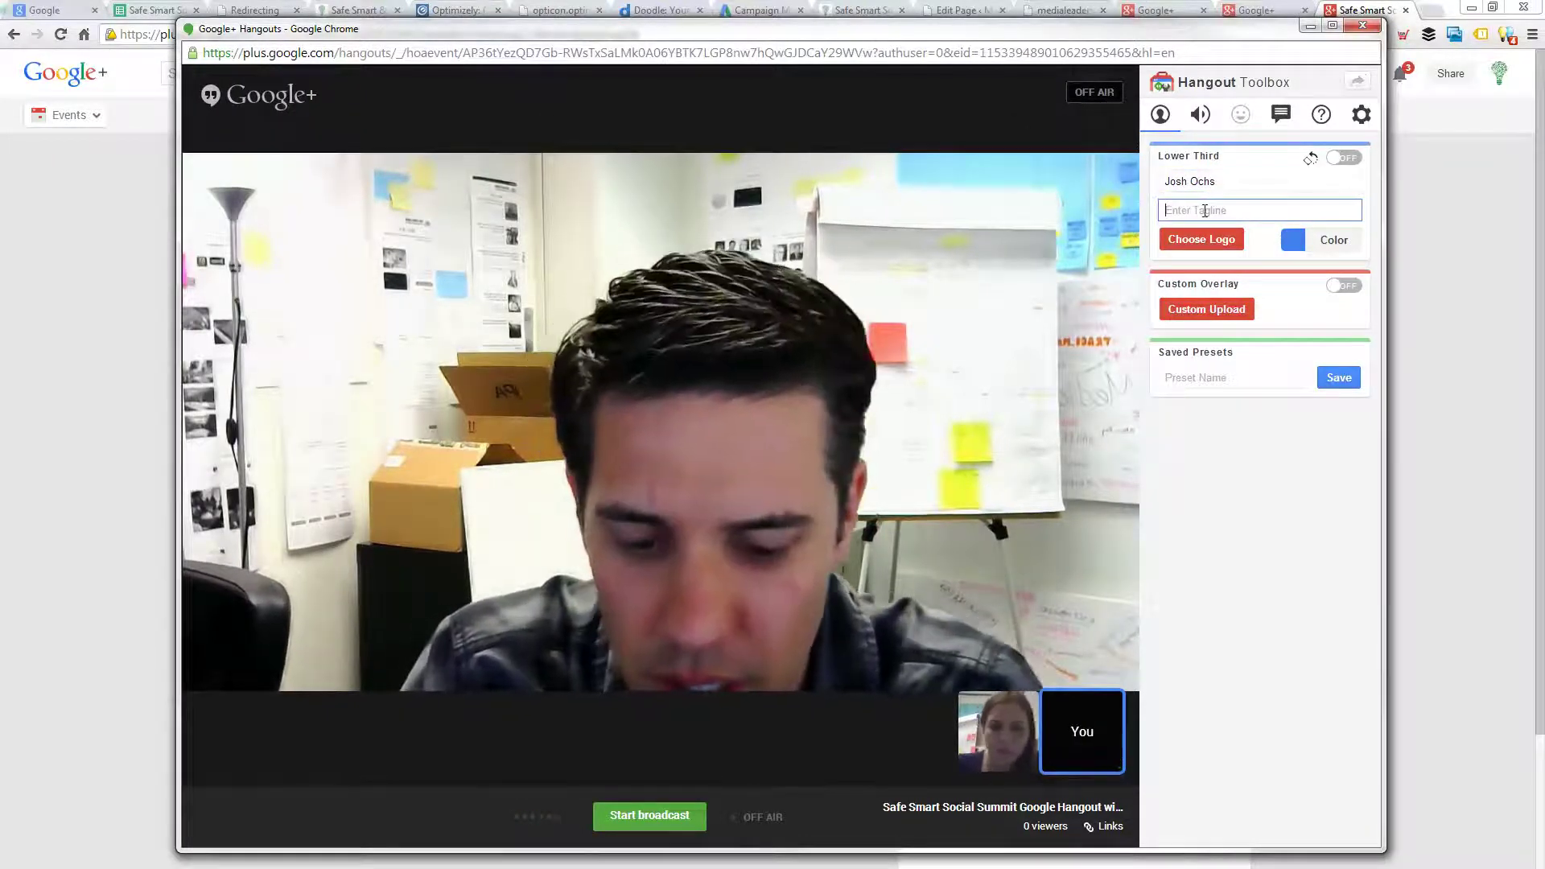
pyautogui.write('Safe Smart Social')
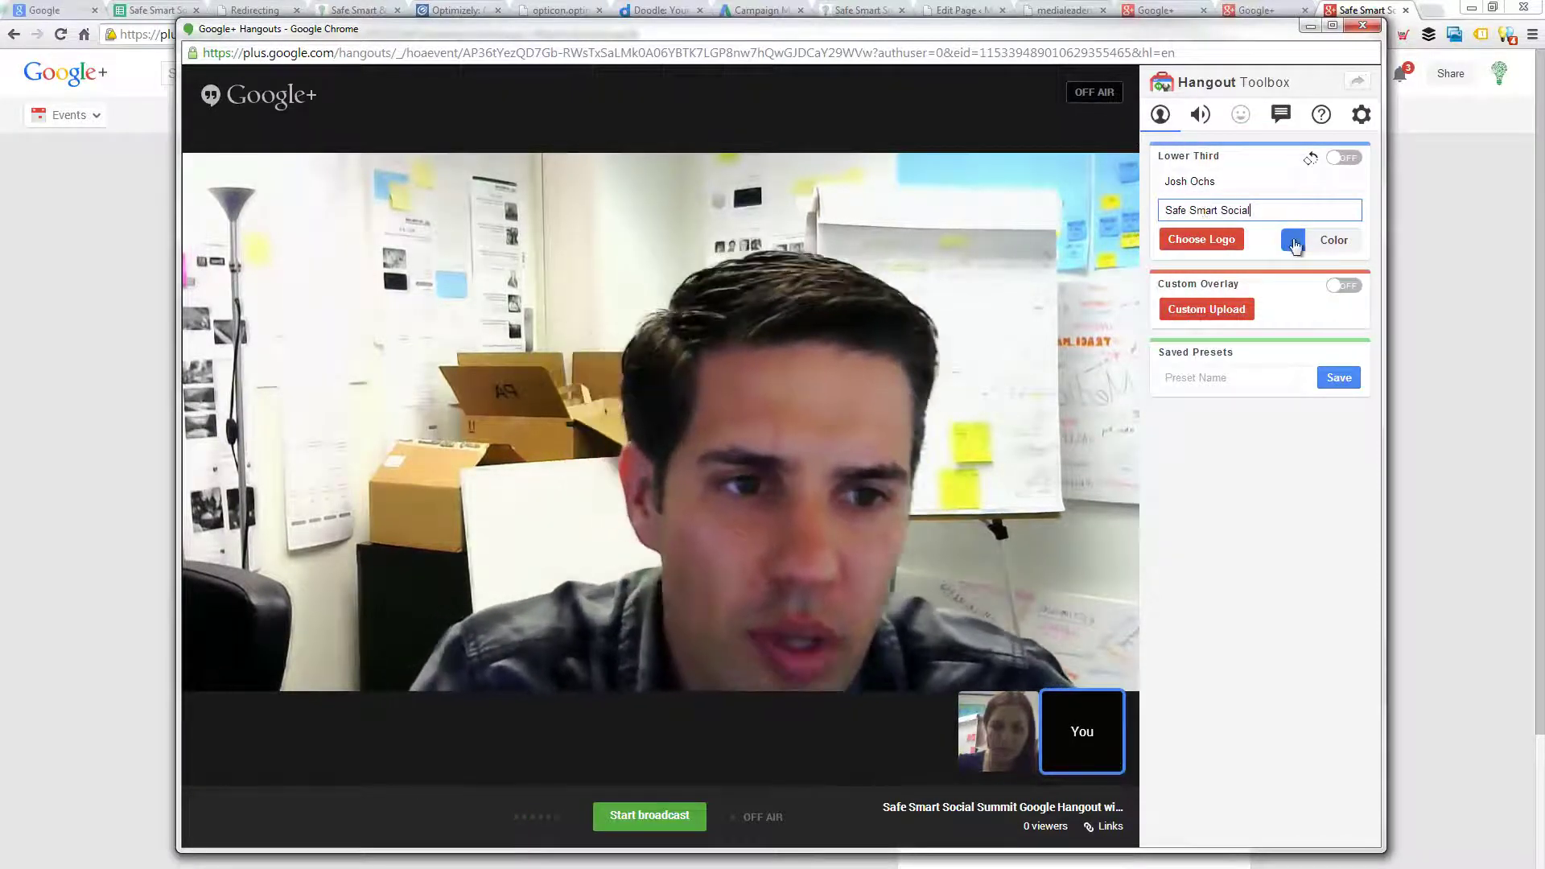
pyautogui.click(1345, 159)
pyautogui.moveTo(994, 642)
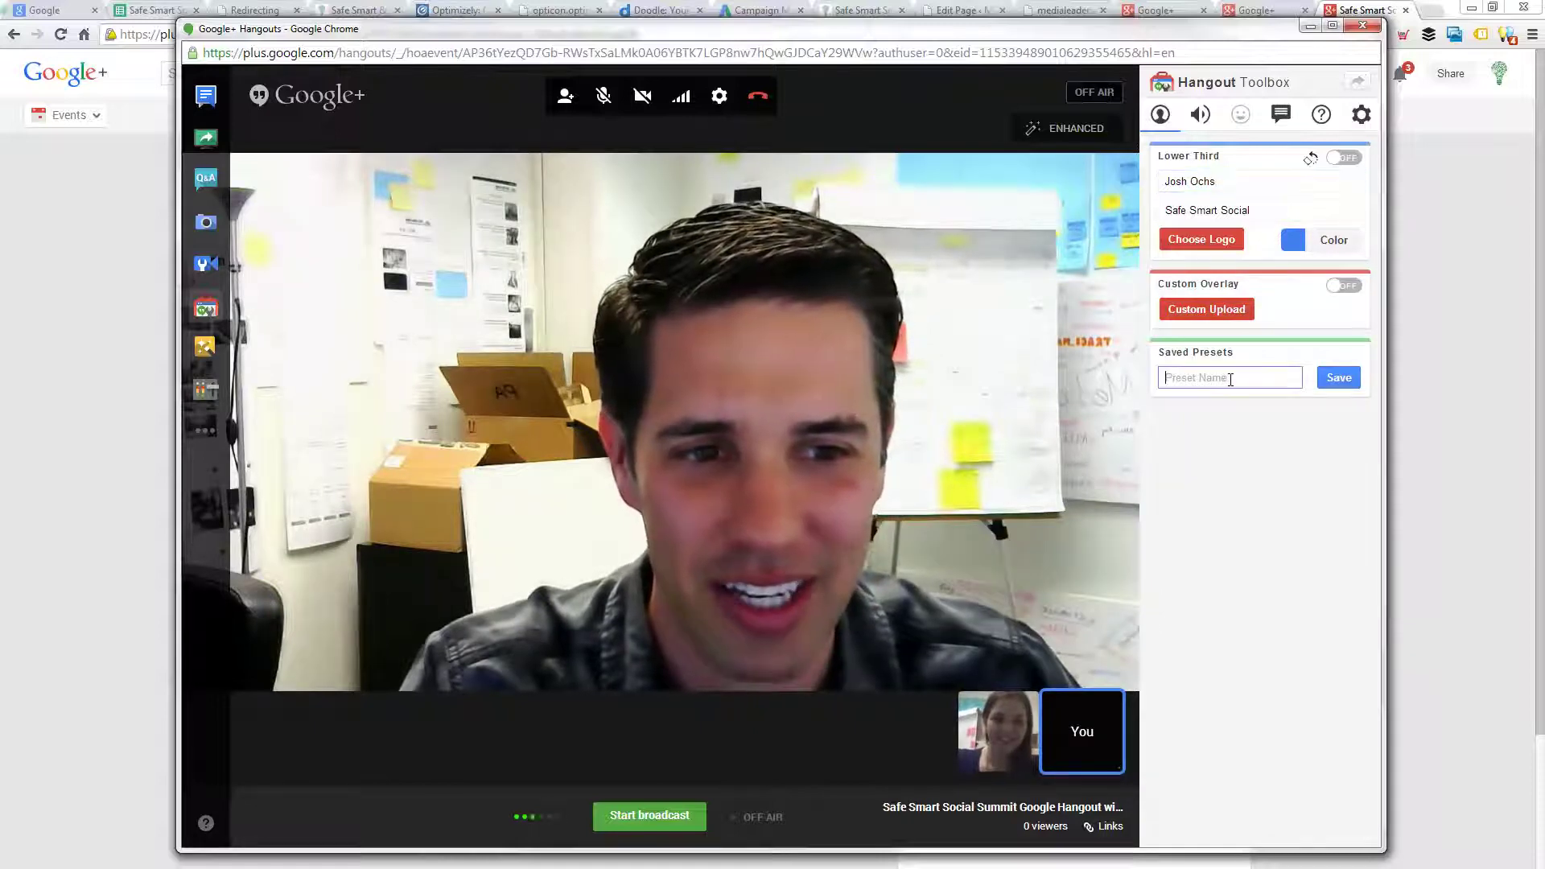
# - Save the lower third as preset 'Safe Smart Social Overlay' and switch the banner on
pyautogui.write('Safe ')
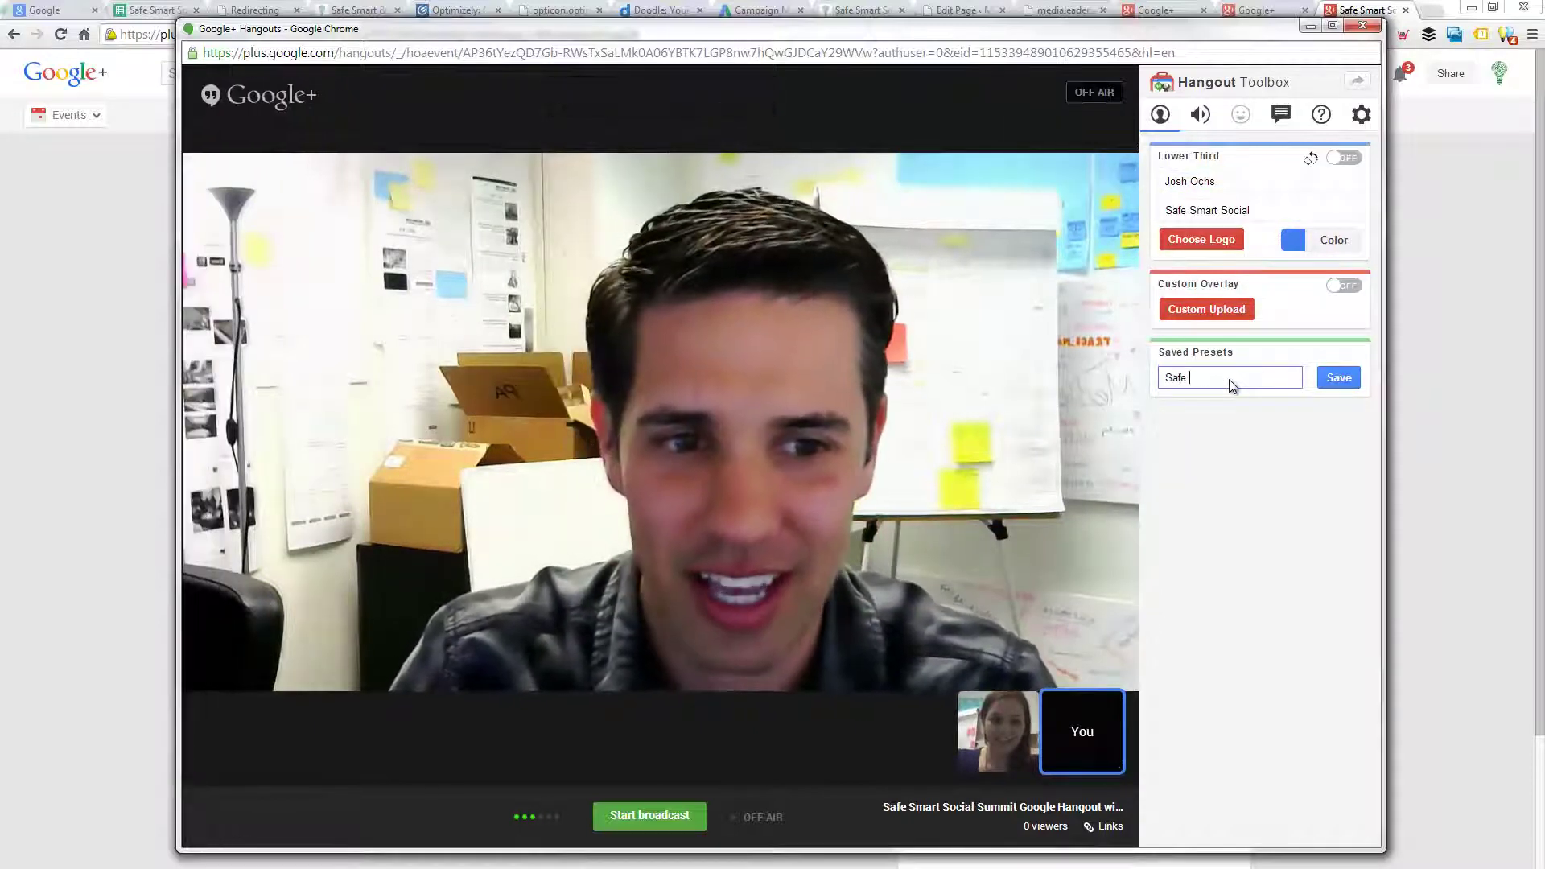
pyautogui.write('Smart Social Overlay')
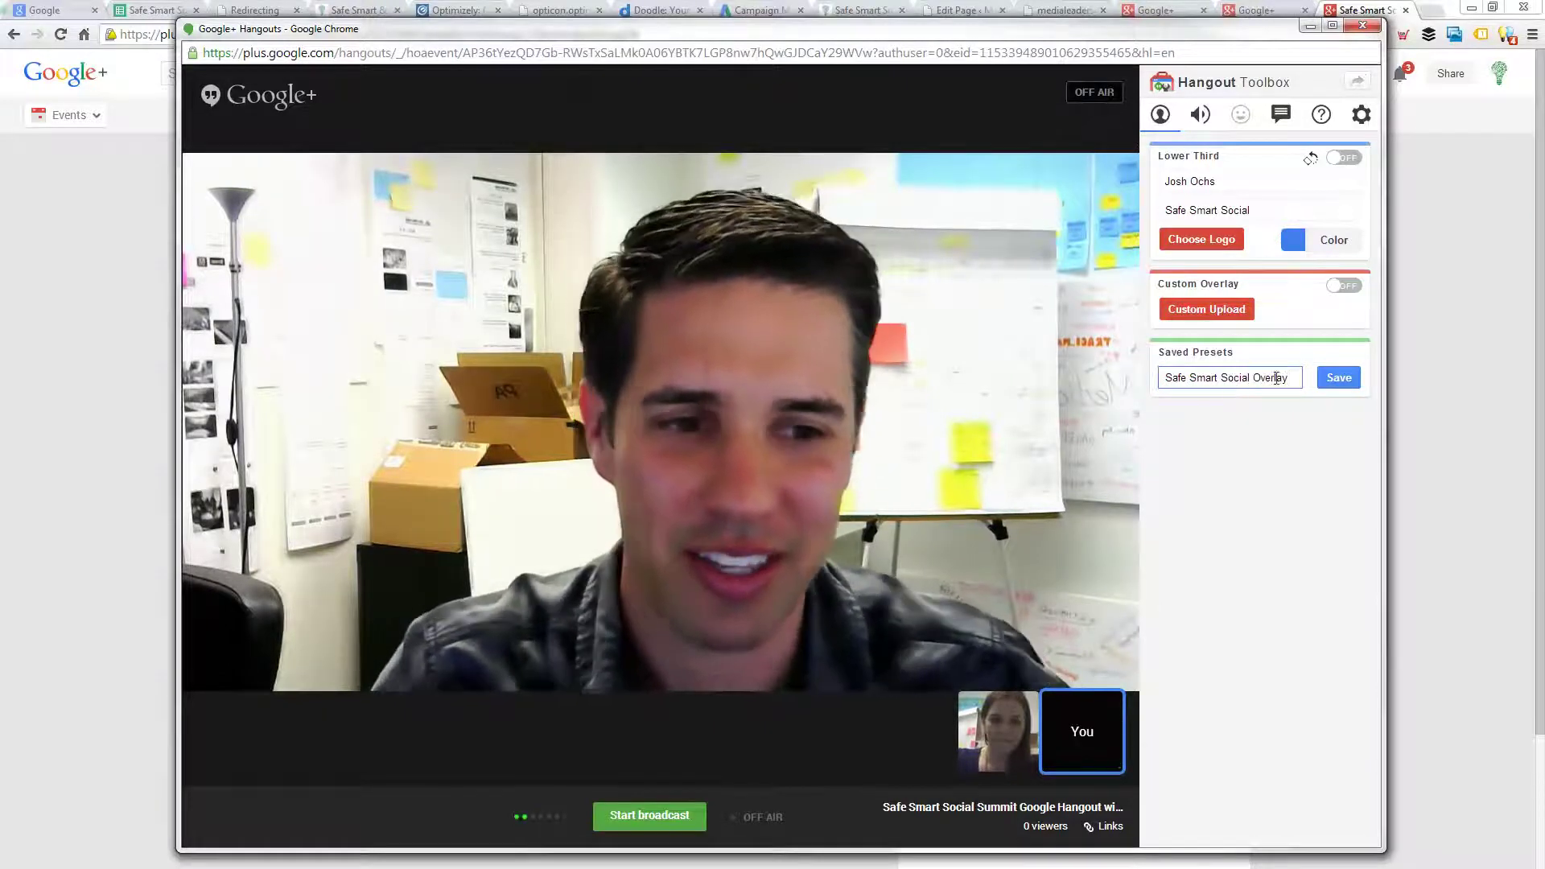
pyautogui.click(1339, 377)
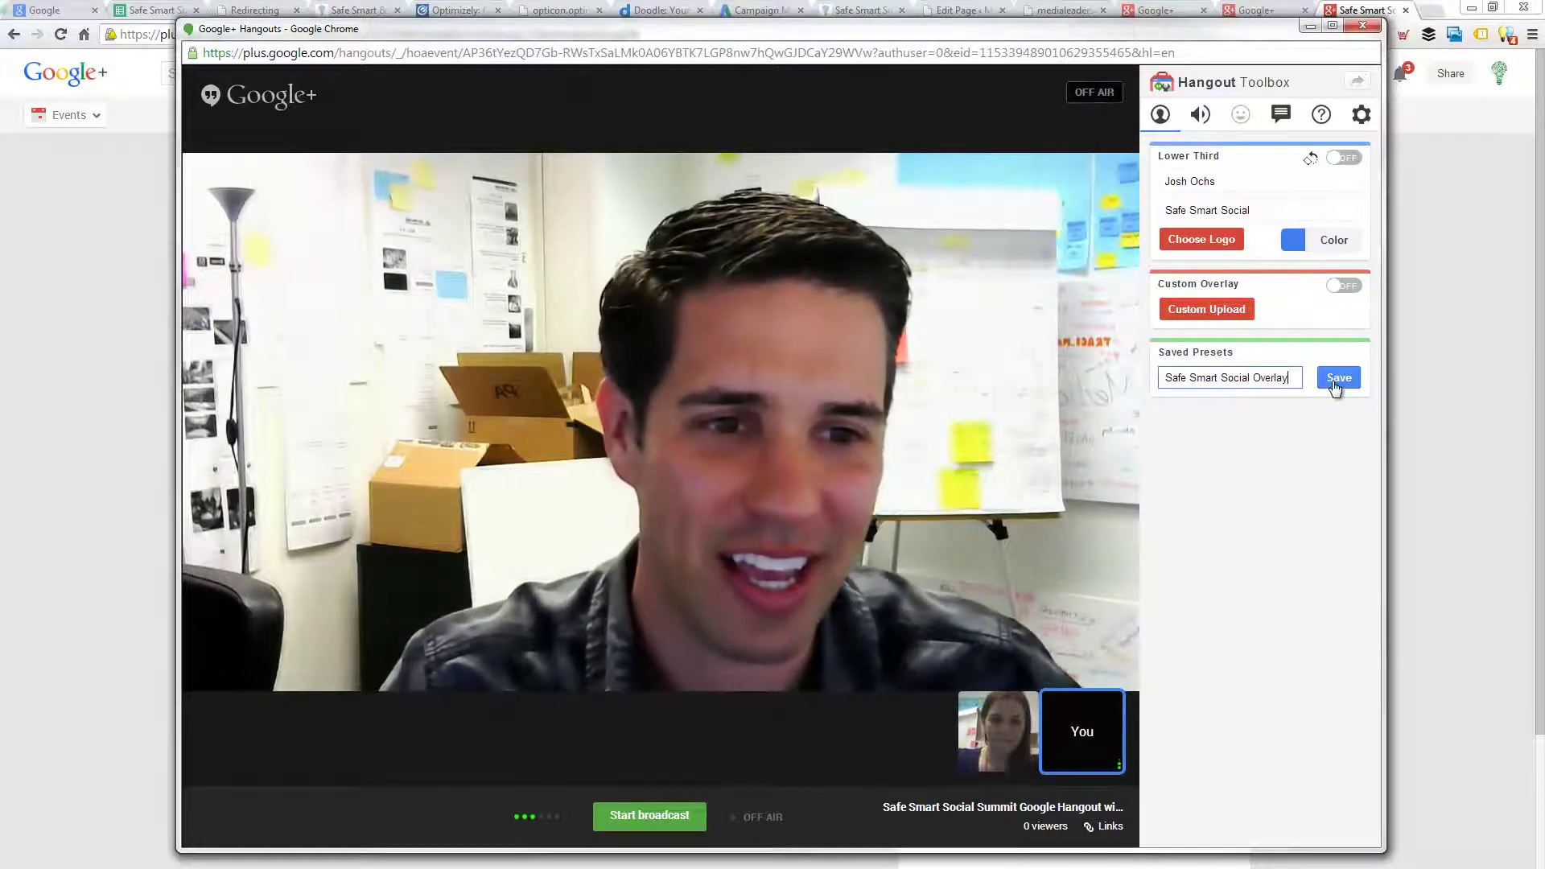
pyautogui.moveTo(1012, 98)
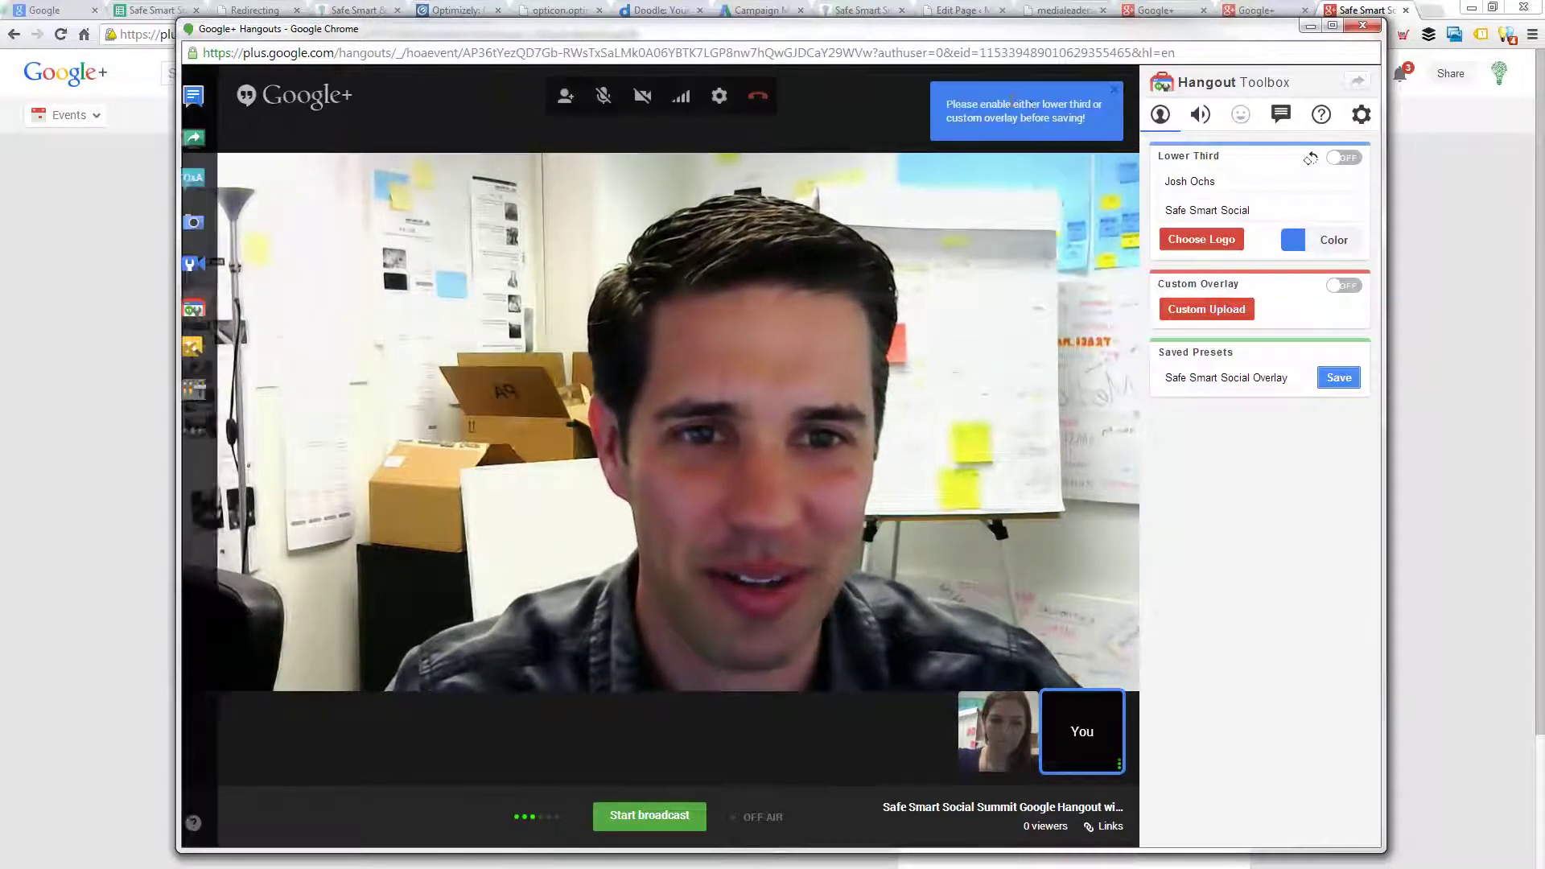
pyautogui.click(1342, 159)
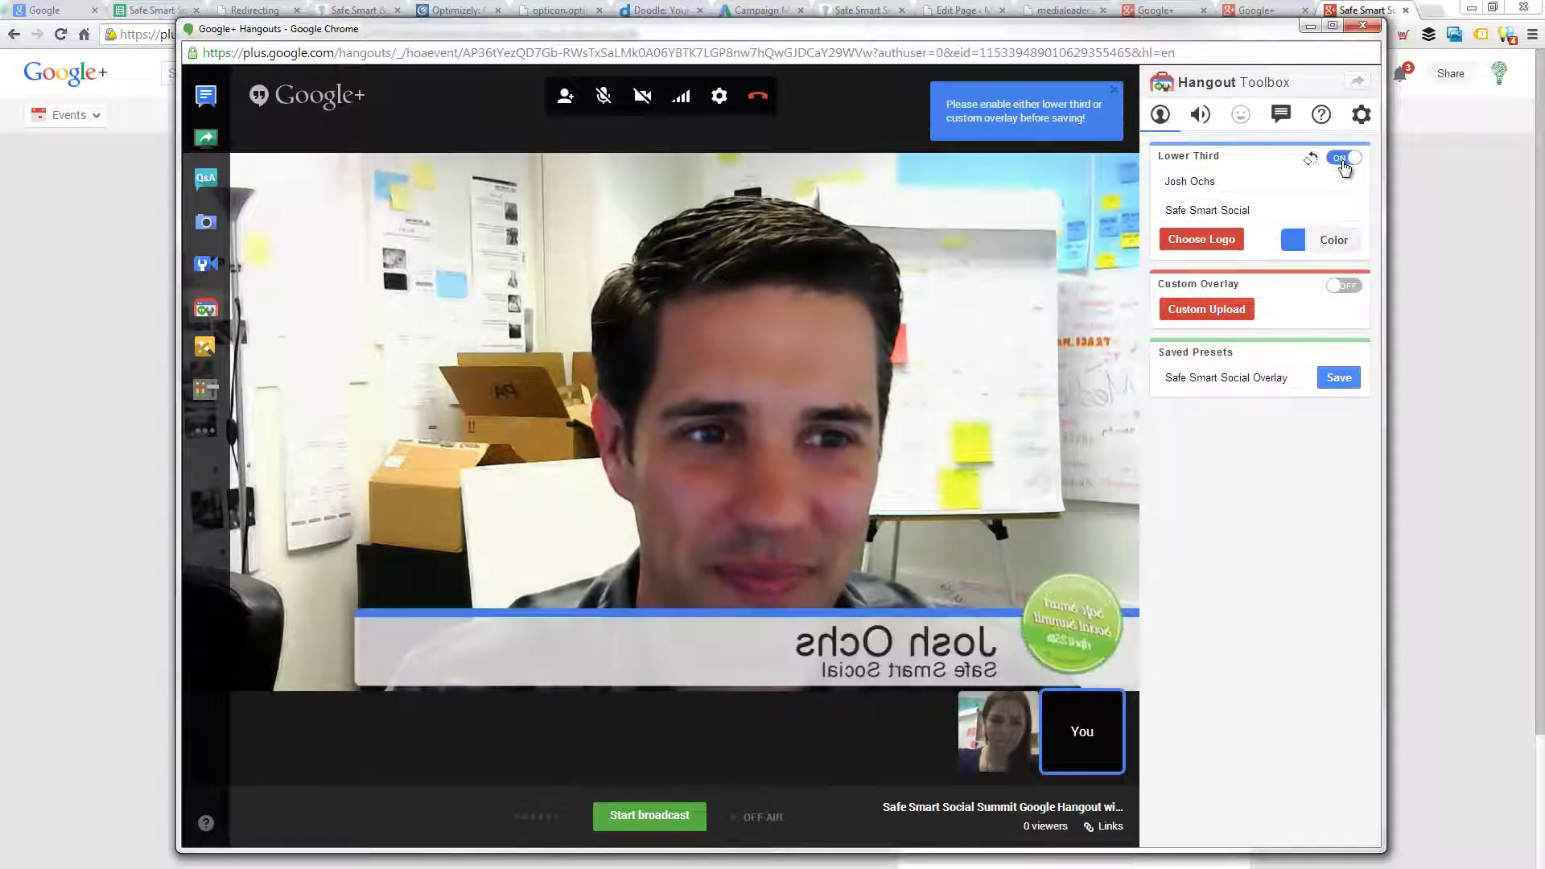
pyautogui.click(1359, 117)
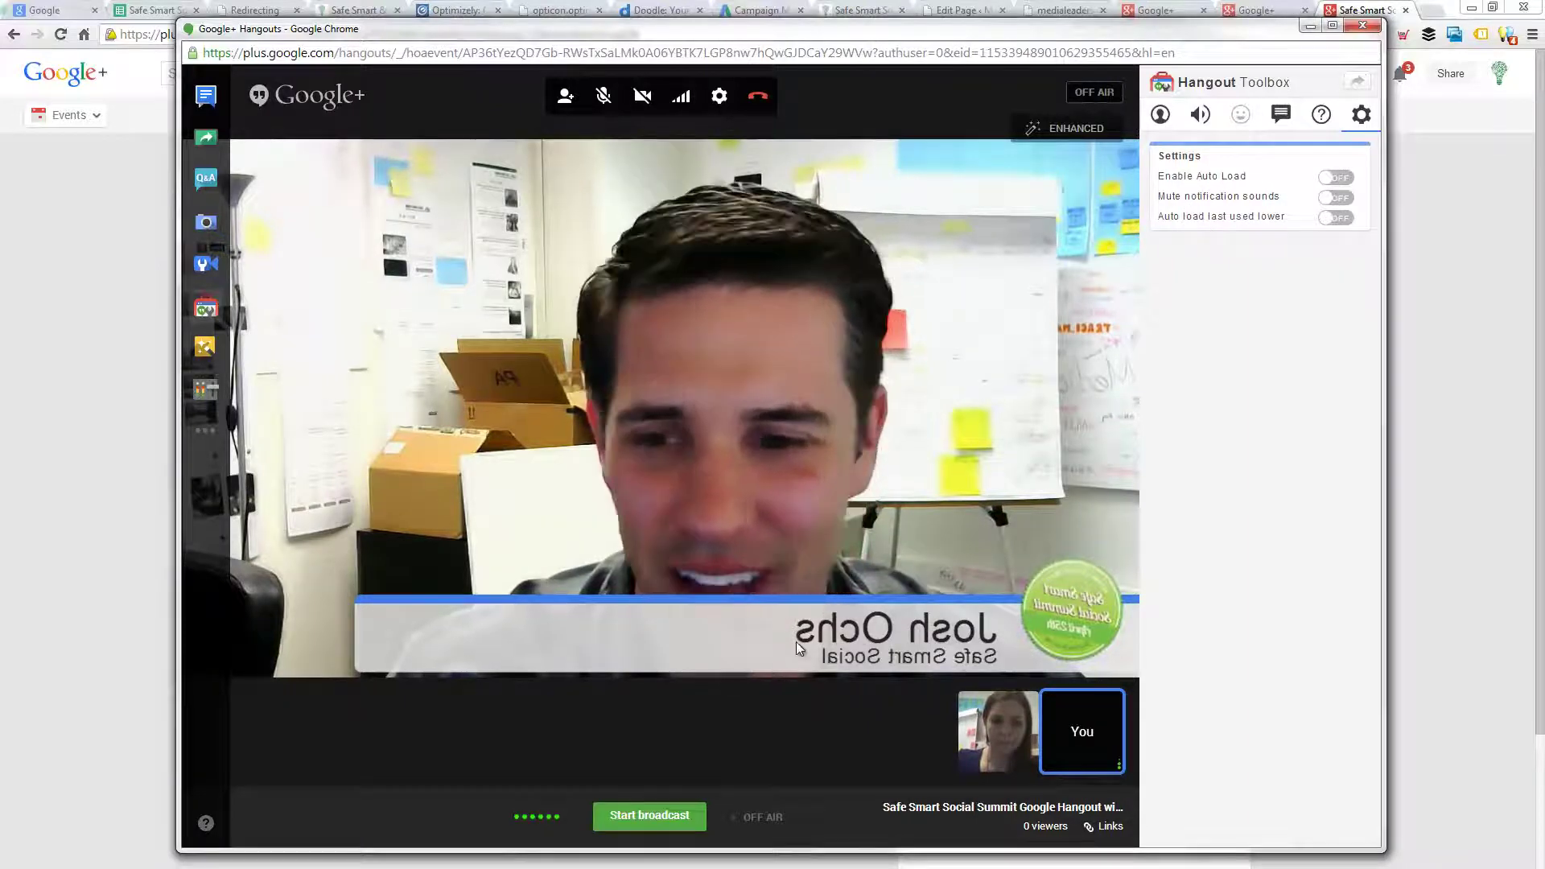
# - Preview the Focus, Brighten, Spotlight and Warm effects on the webcam video
pyautogui.click(1064, 131)
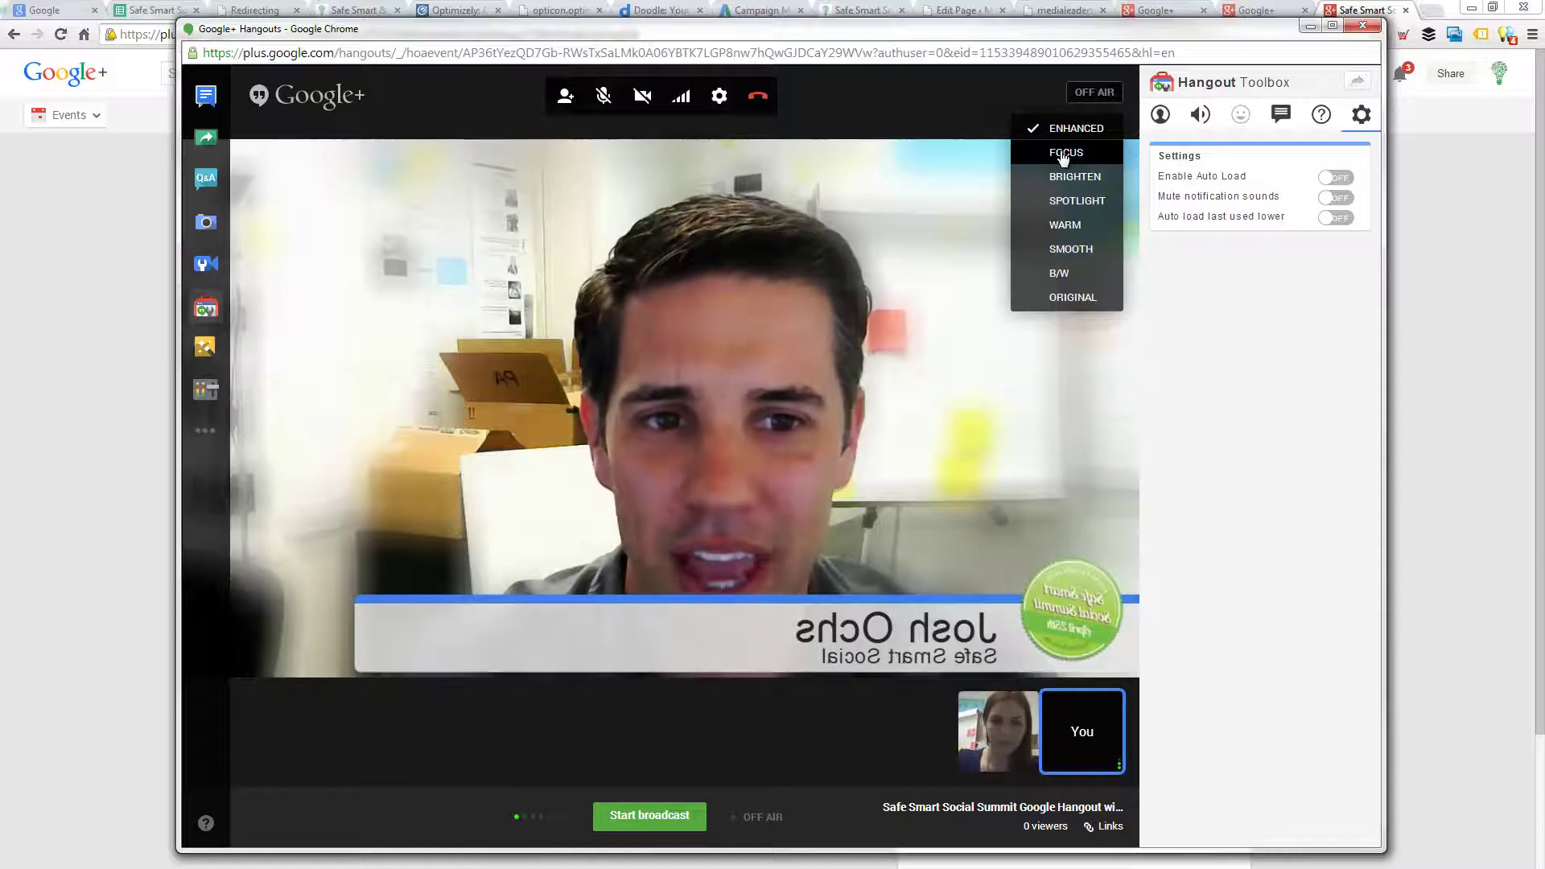
pyautogui.click(1060, 153)
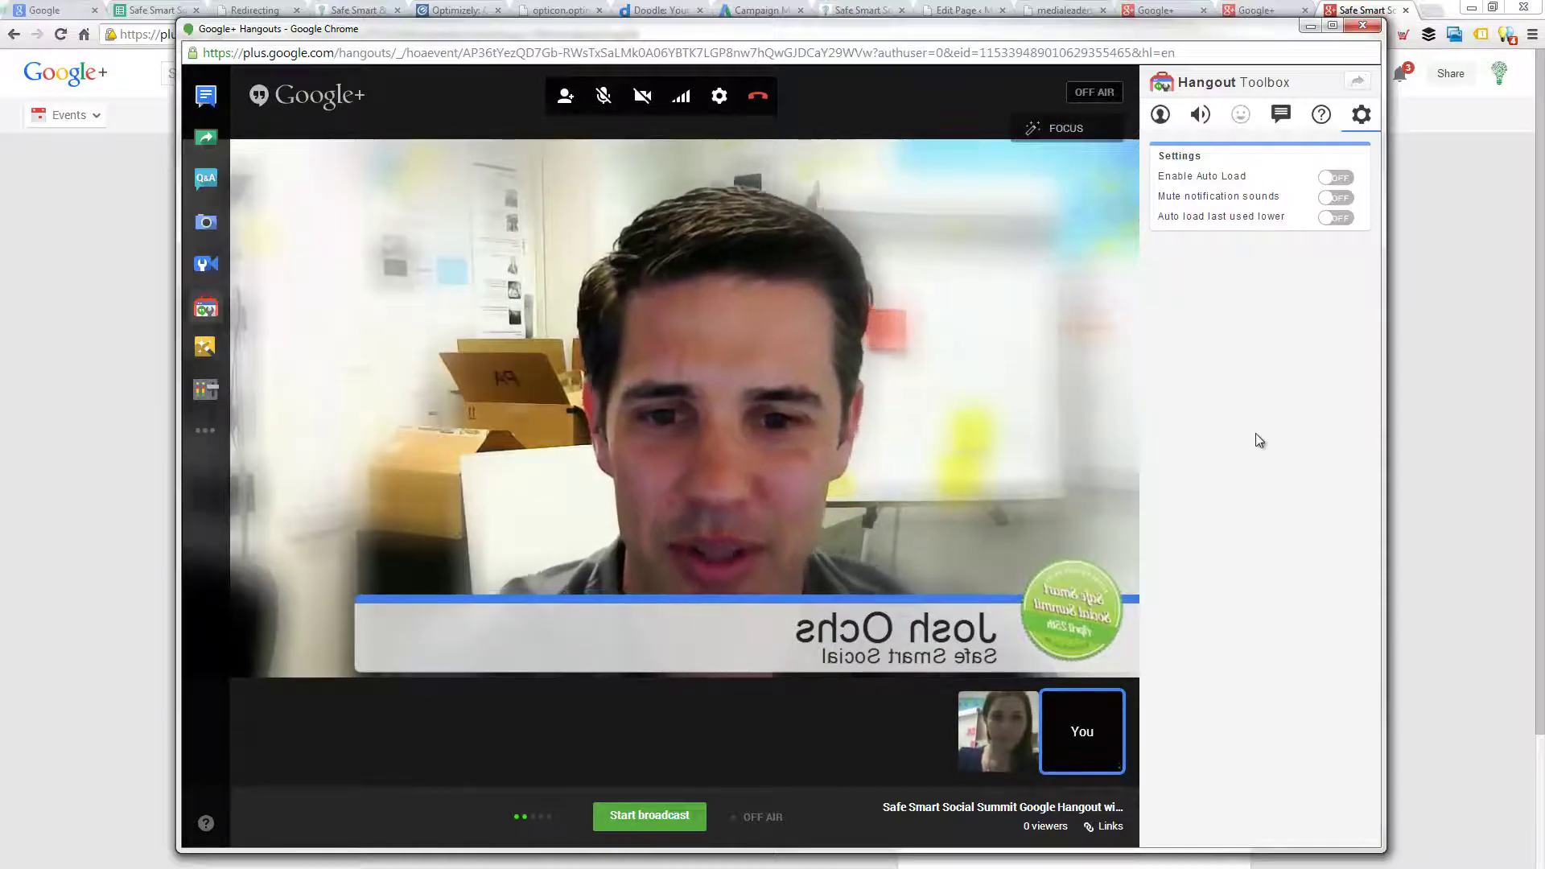
pyautogui.click(1066, 130)
pyautogui.click(1066, 178)
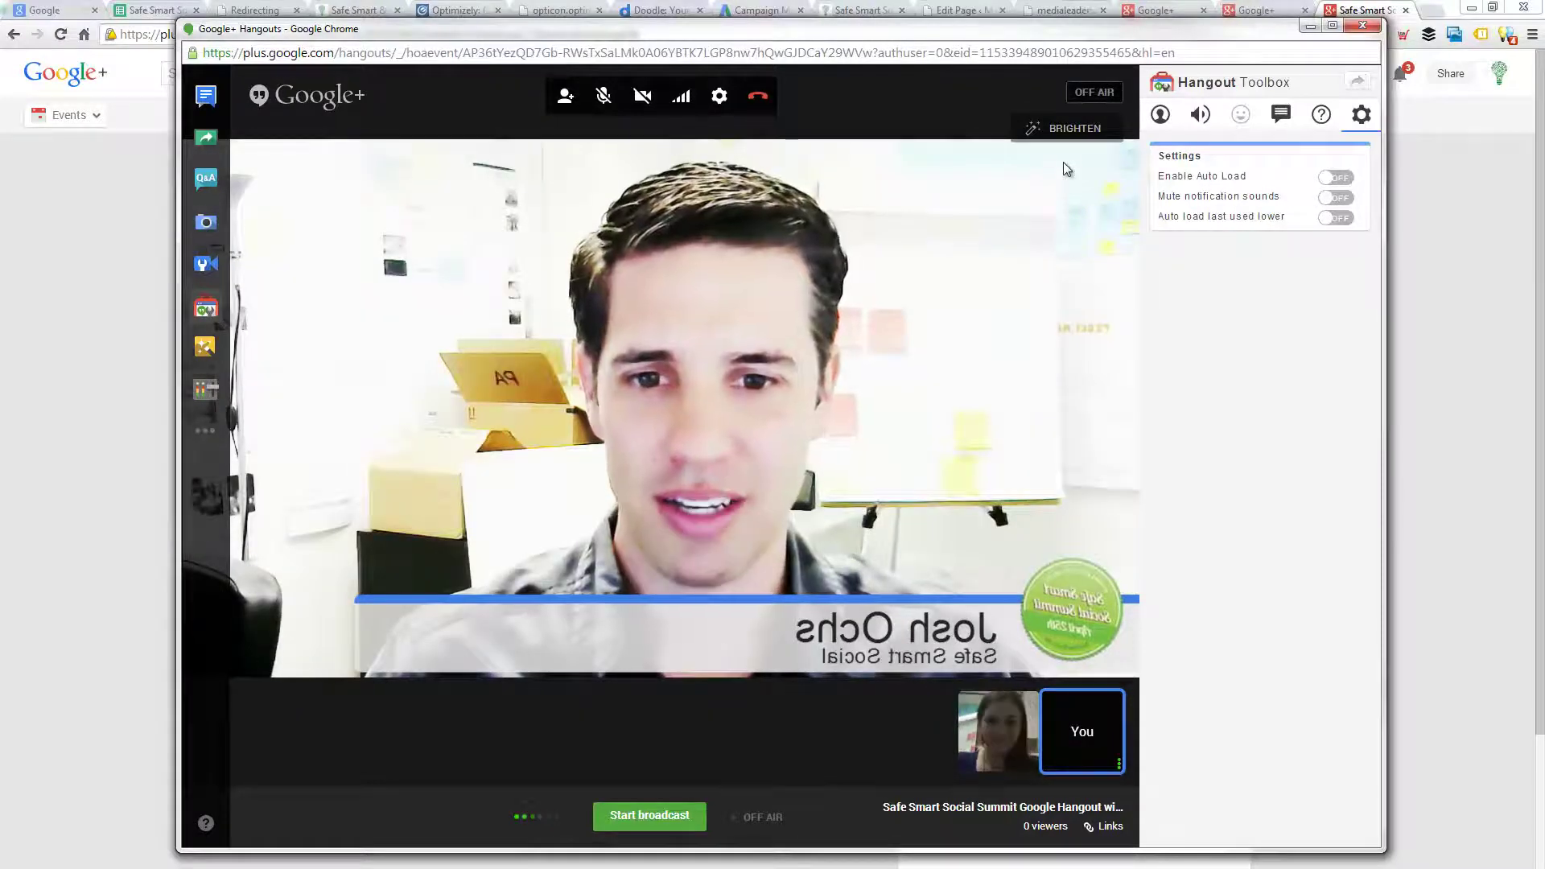
pyautogui.click(1064, 133)
pyautogui.click(1063, 200)
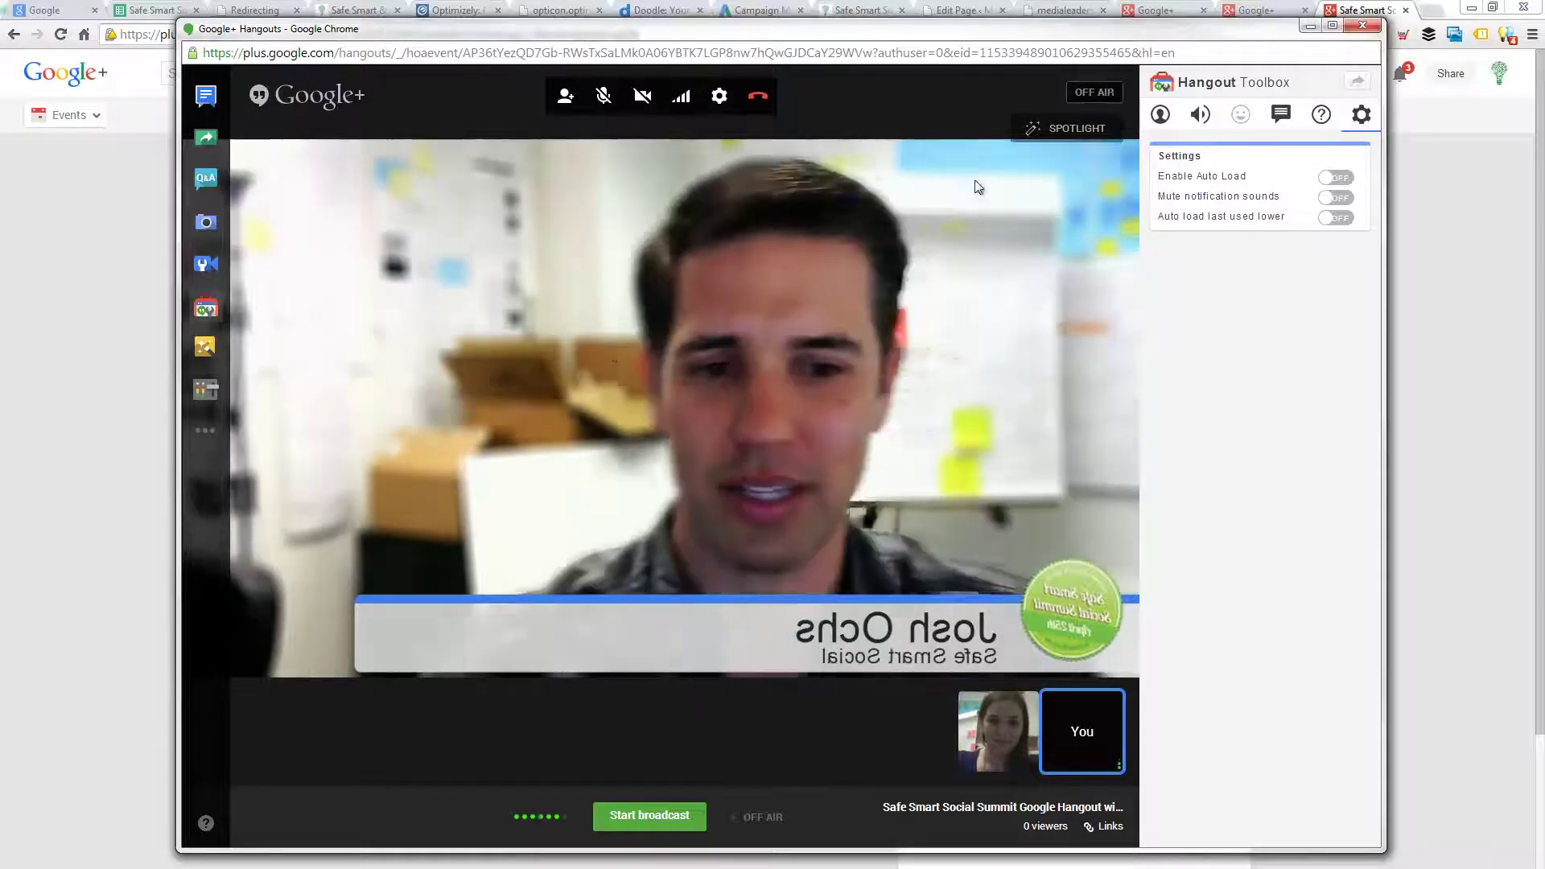
pyautogui.click(1074, 131)
pyautogui.click(1079, 223)
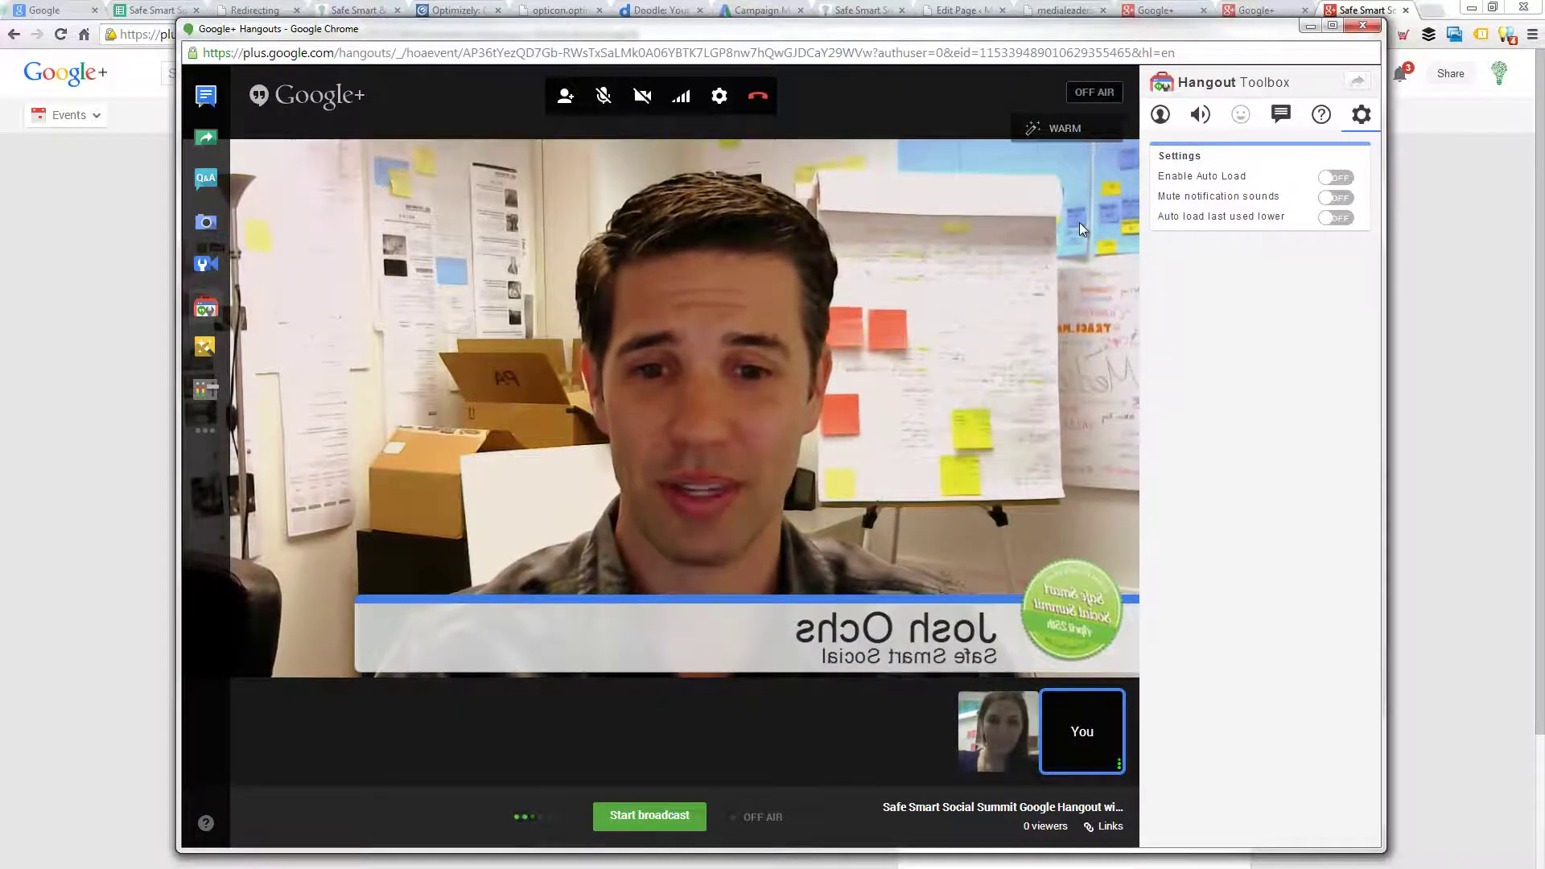
# - Try the Smooth and B/W effects, then settle on Warm
pyautogui.click(1064, 133)
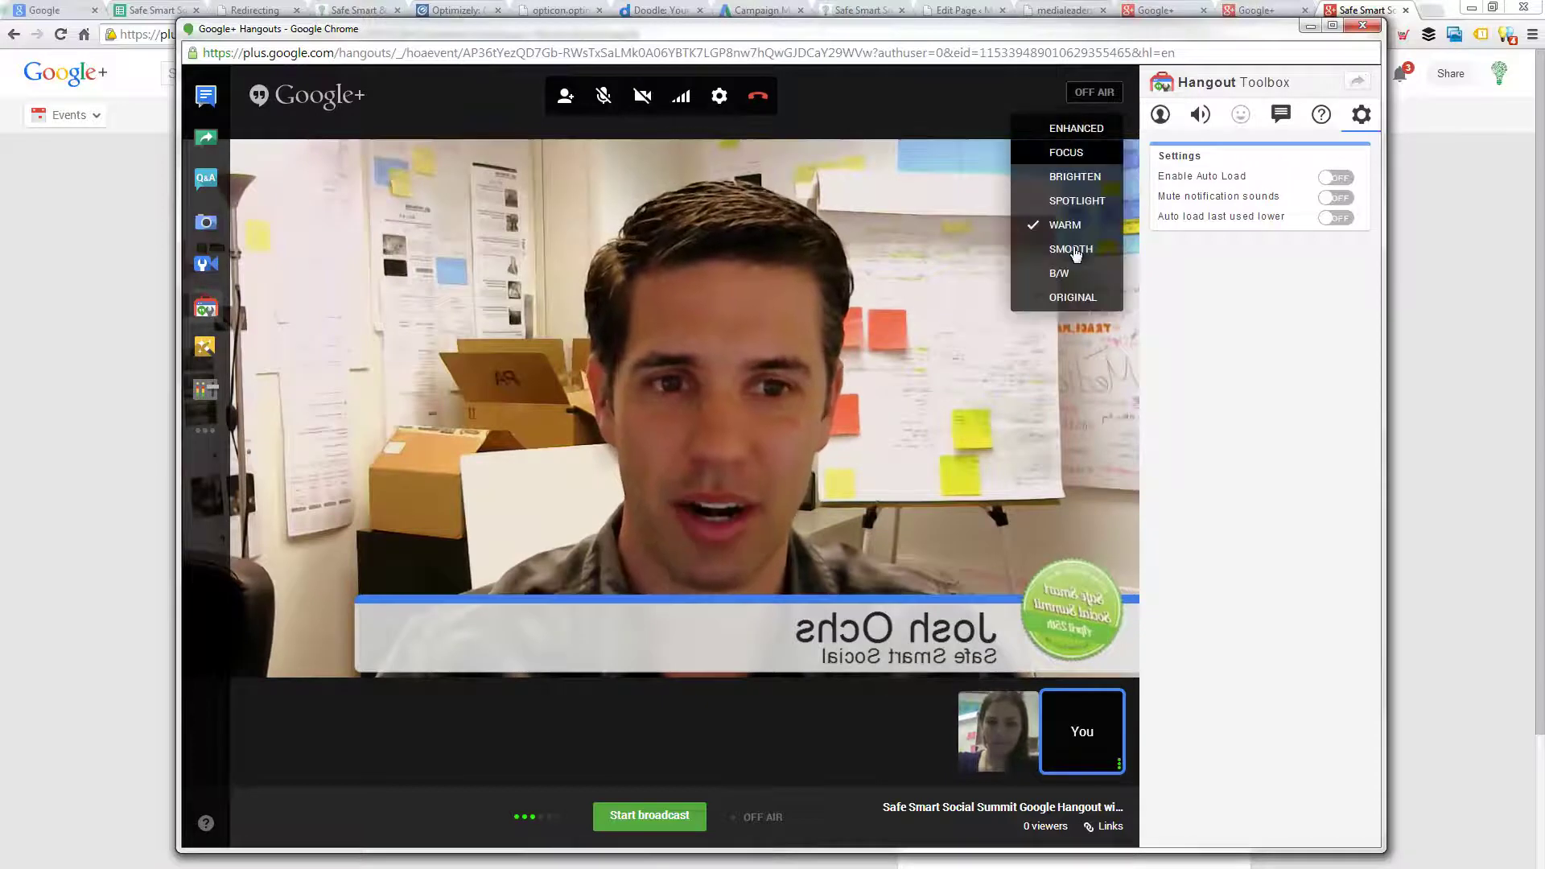
pyautogui.click(1074, 248)
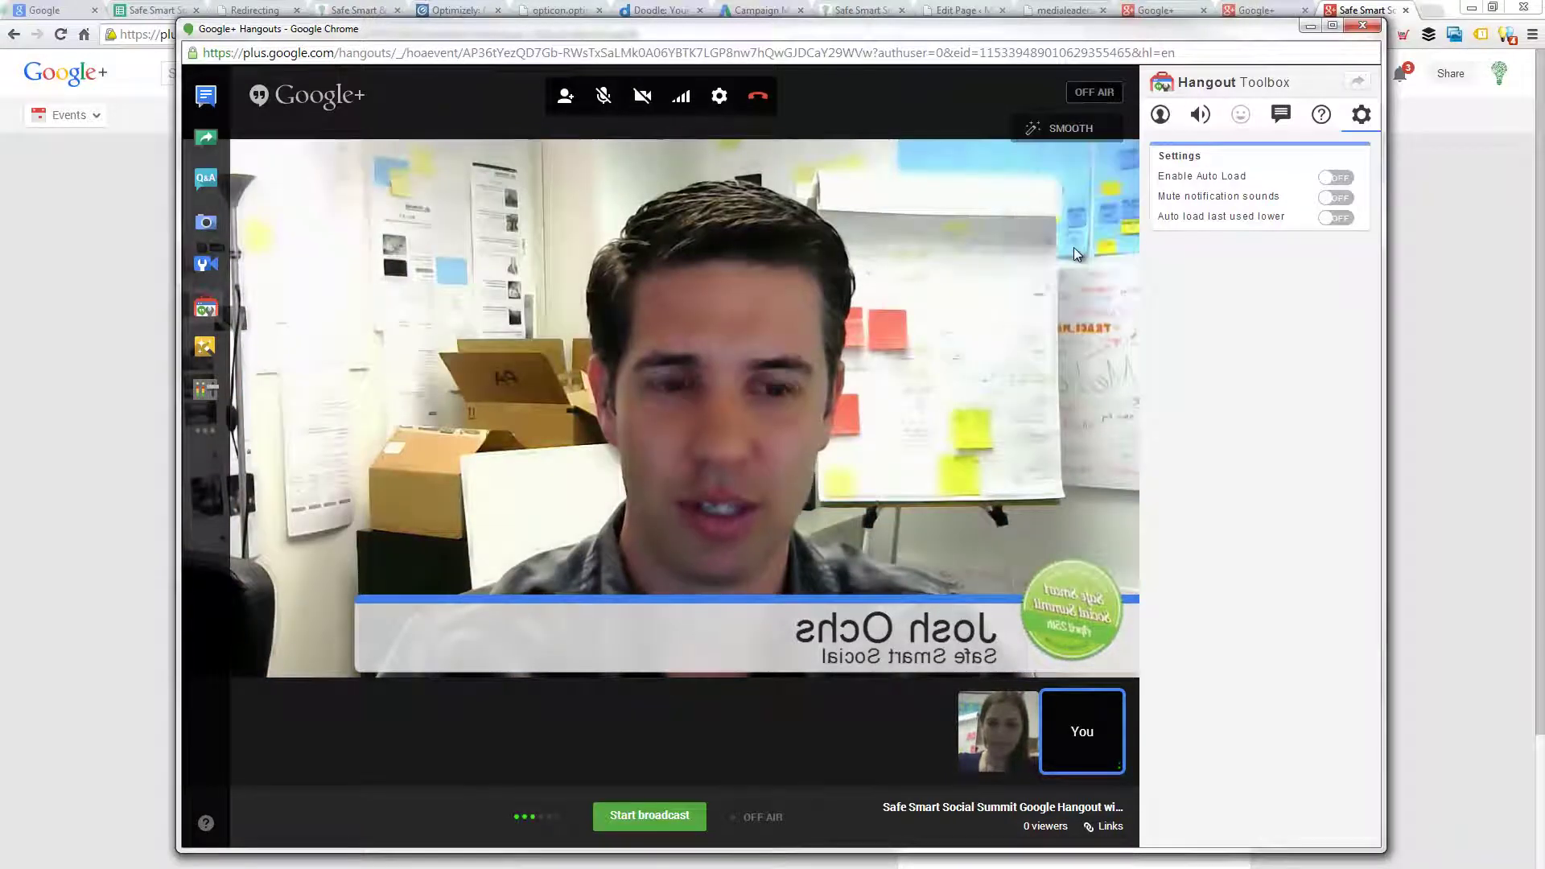
pyautogui.click(1073, 138)
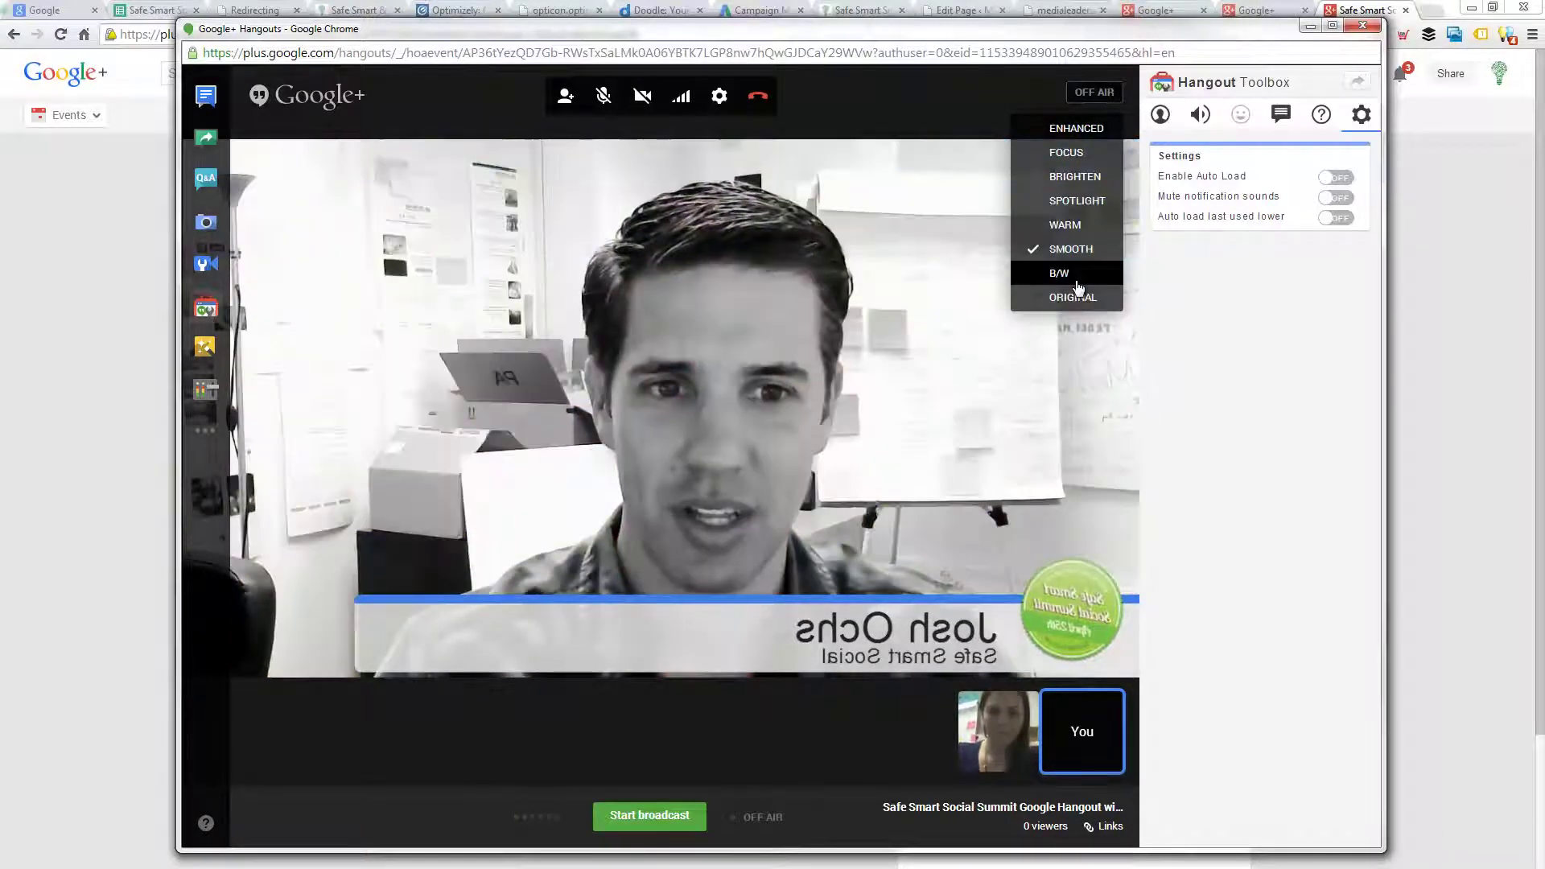
pyautogui.click(1079, 278)
pyautogui.click(1064, 127)
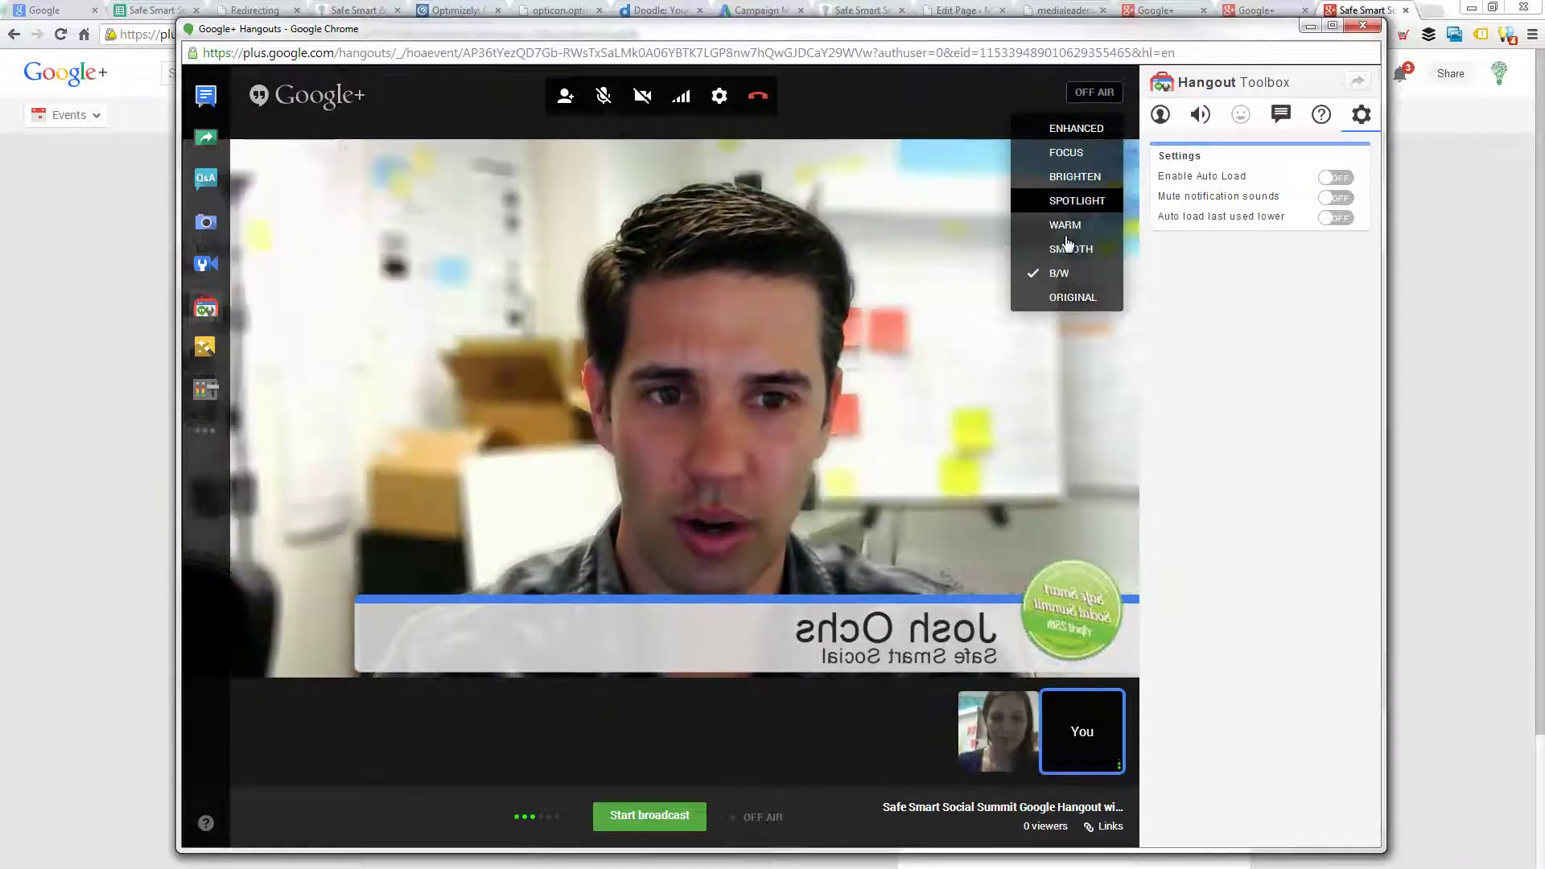
pyautogui.click(1065, 229)
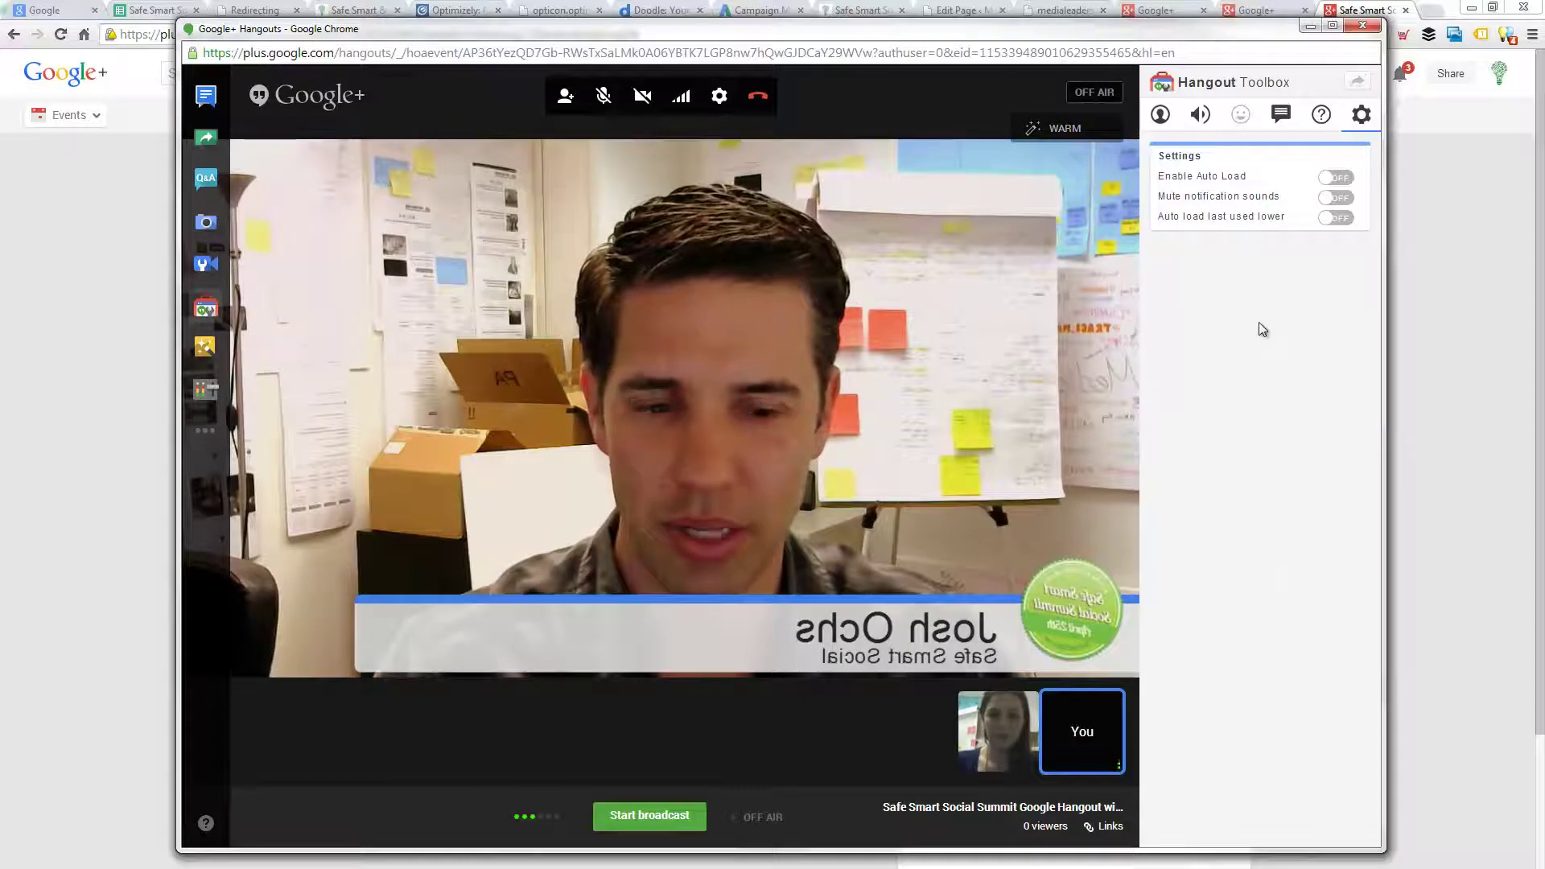
# - Feature your own video in the main view and start the broadcast
pyautogui.click(1161, 117)
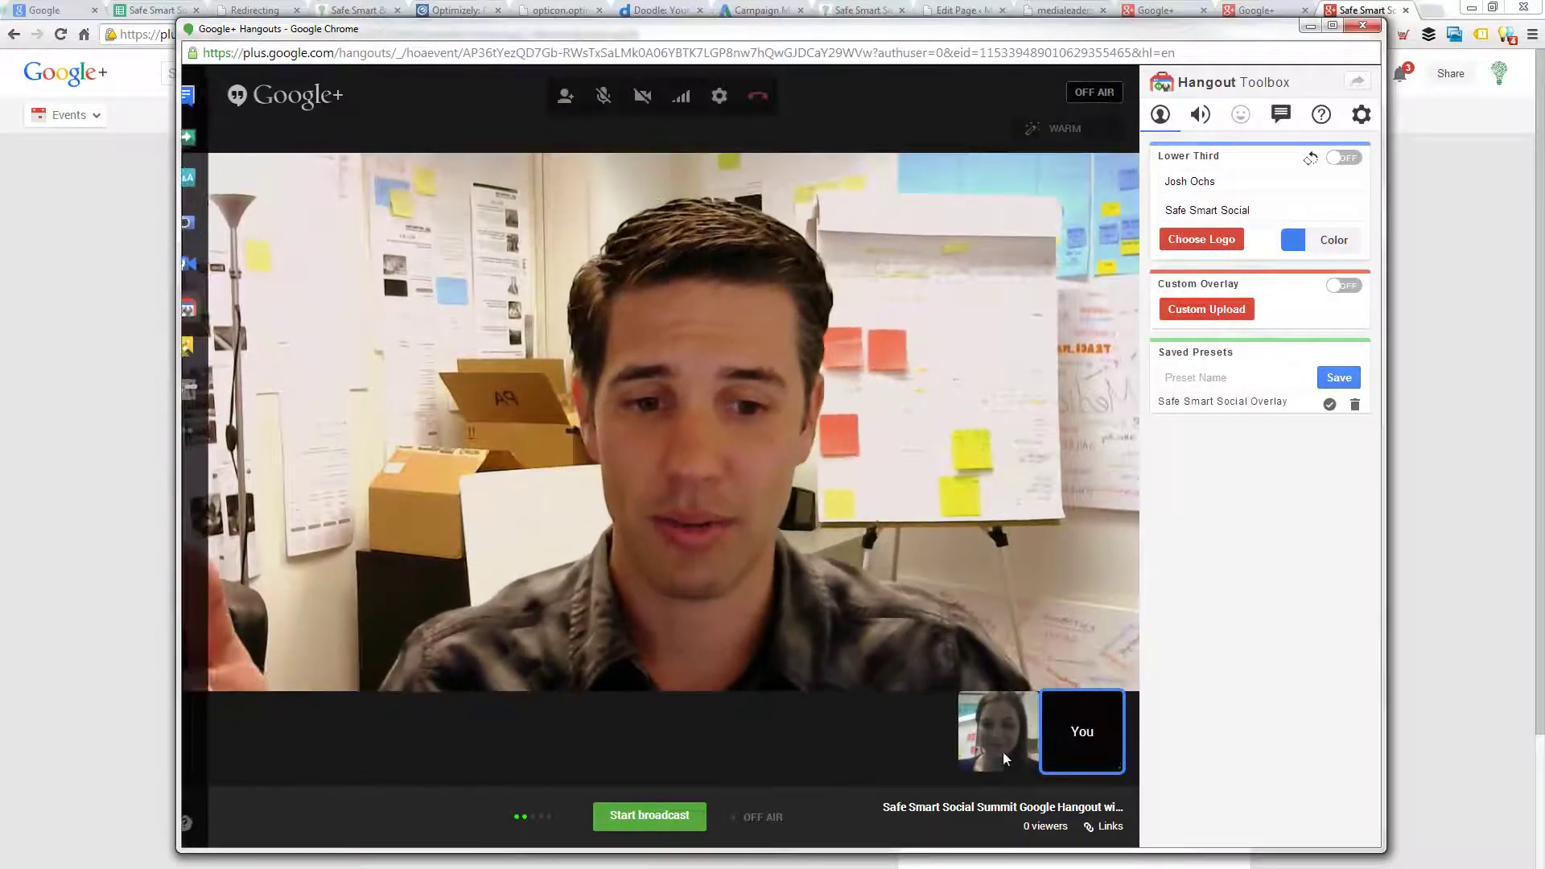
pyautogui.click(1003, 732)
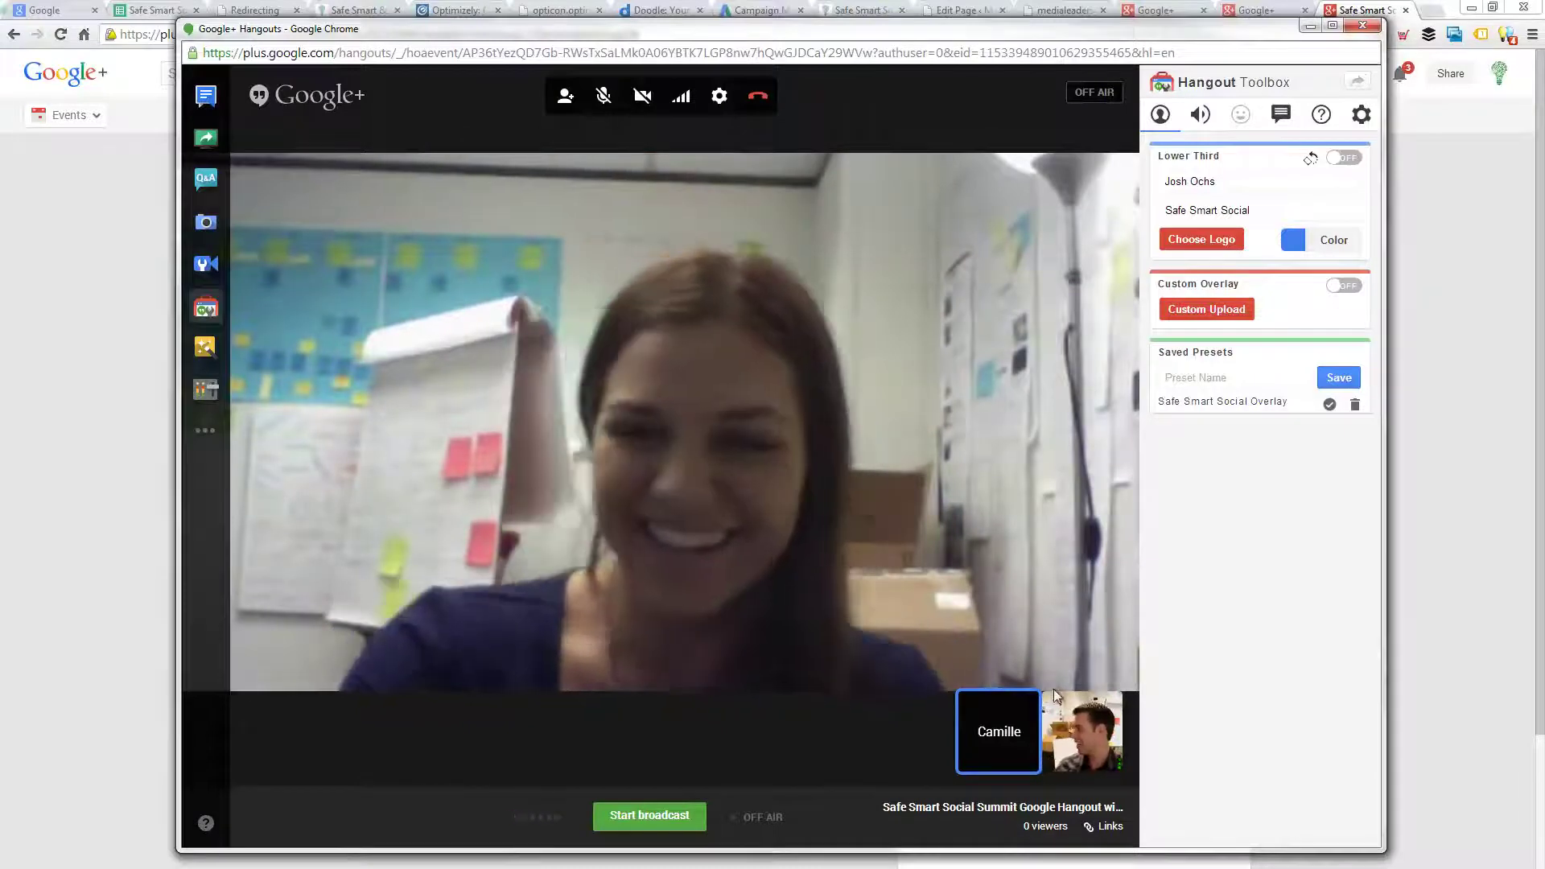
pyautogui.click(1082, 732)
pyautogui.click(646, 816)
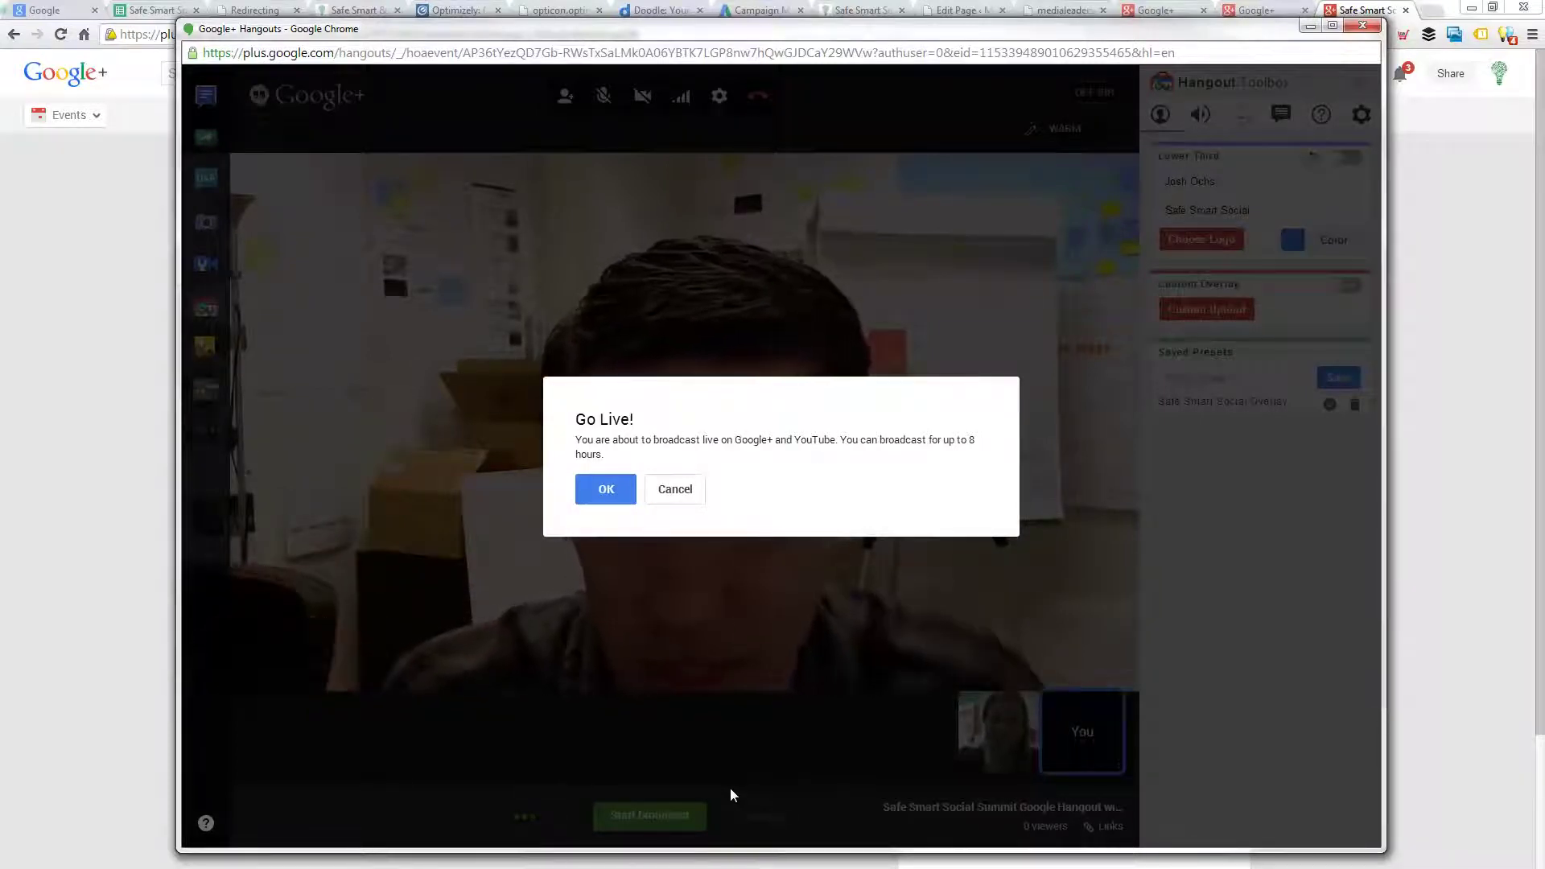
# - Confirm going live on Google+ and YouTube, then show the Toolbox Volume Control tab
pyautogui.click(613, 494)
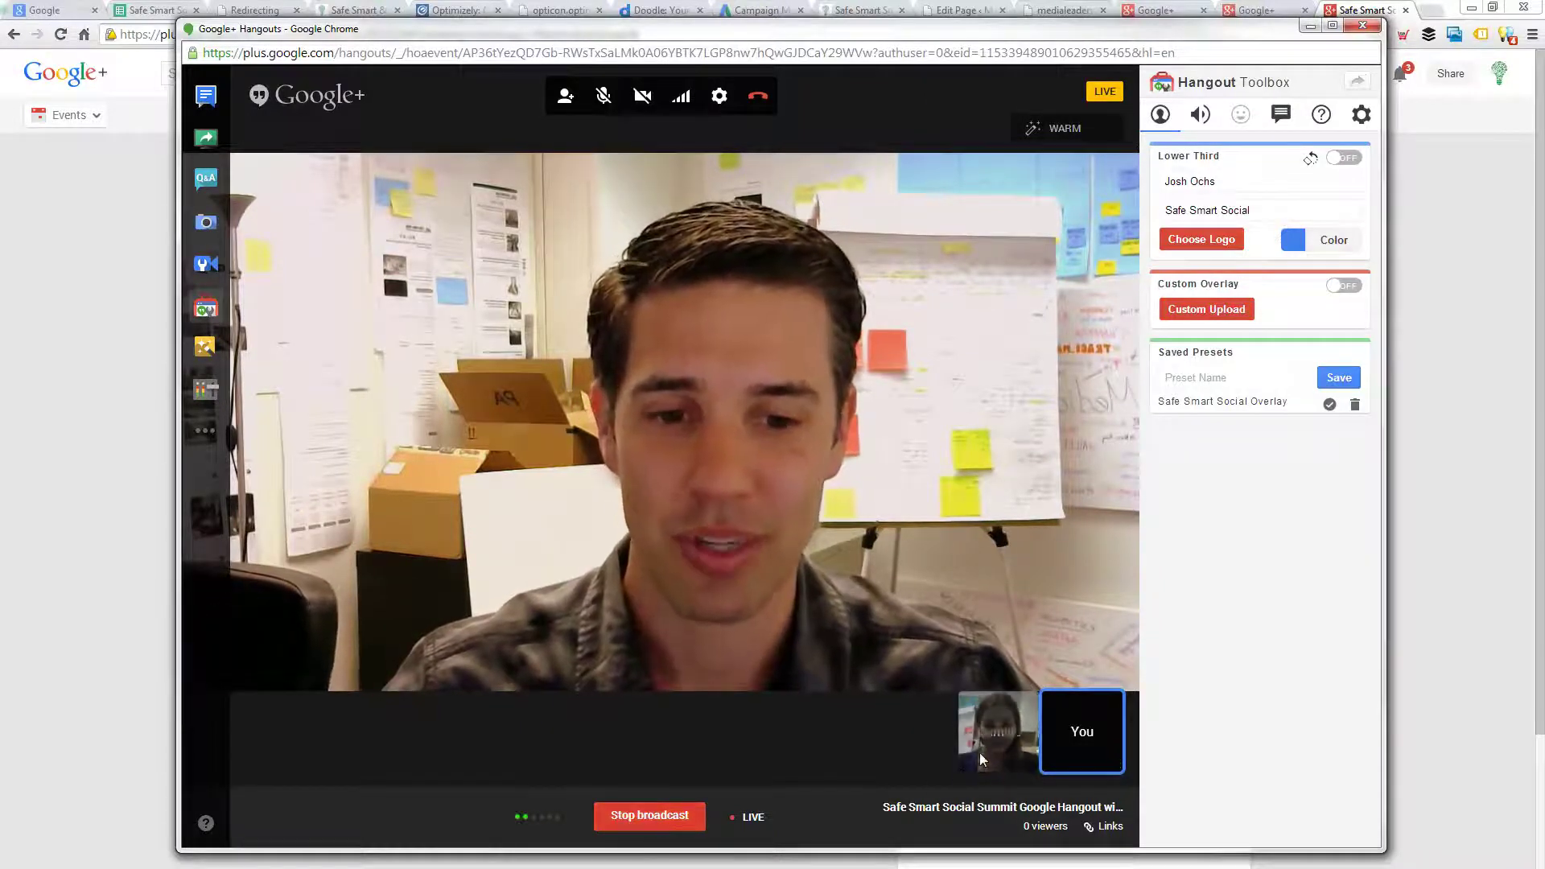
pyautogui.moveTo(991, 743)
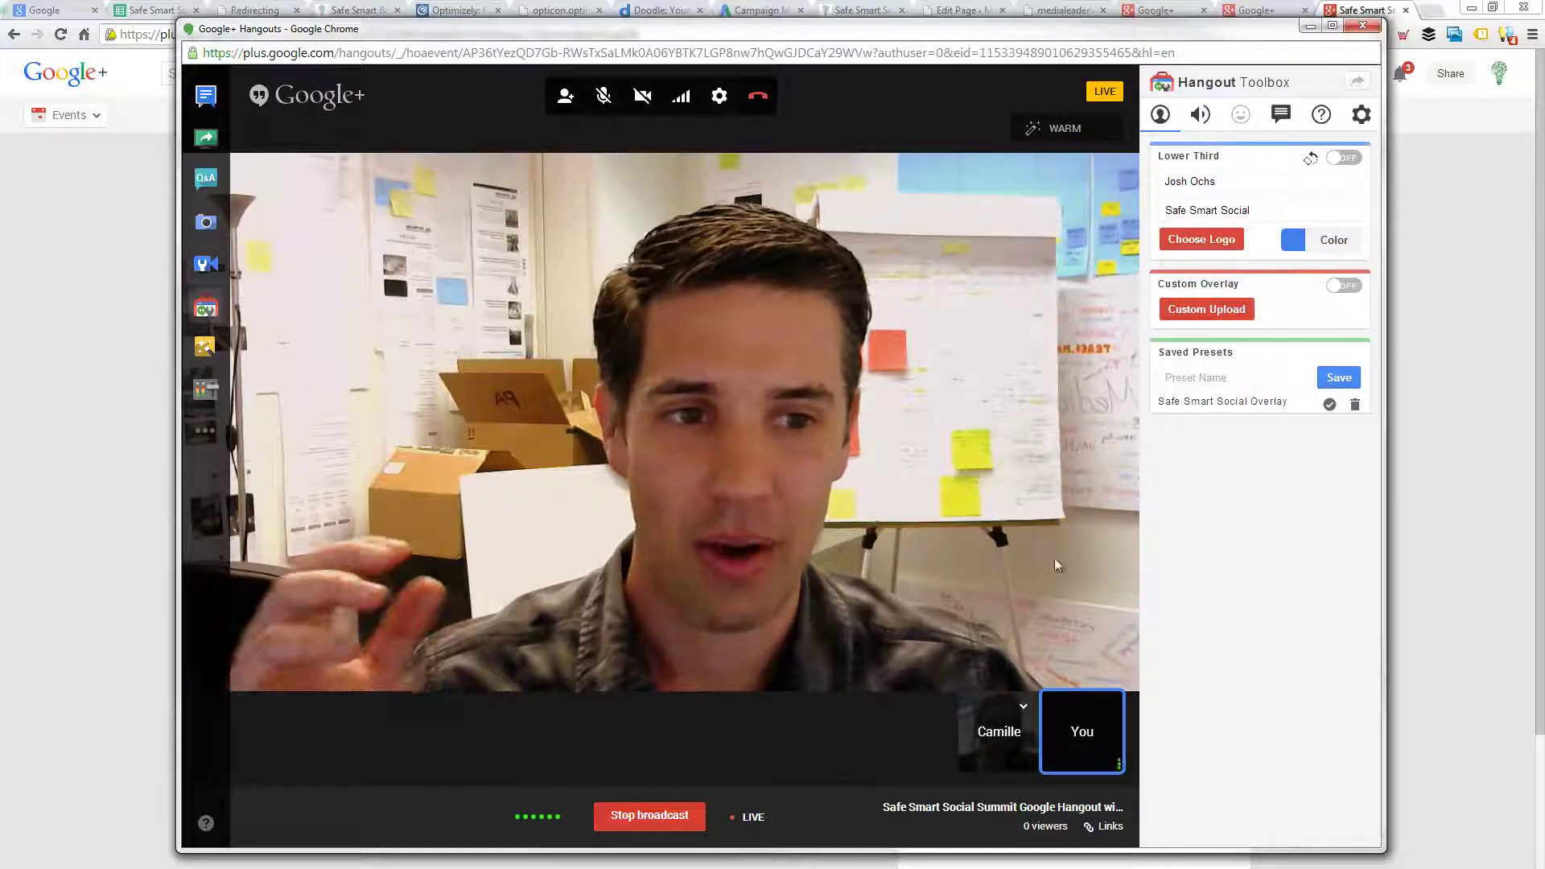
pyautogui.click(1201, 114)
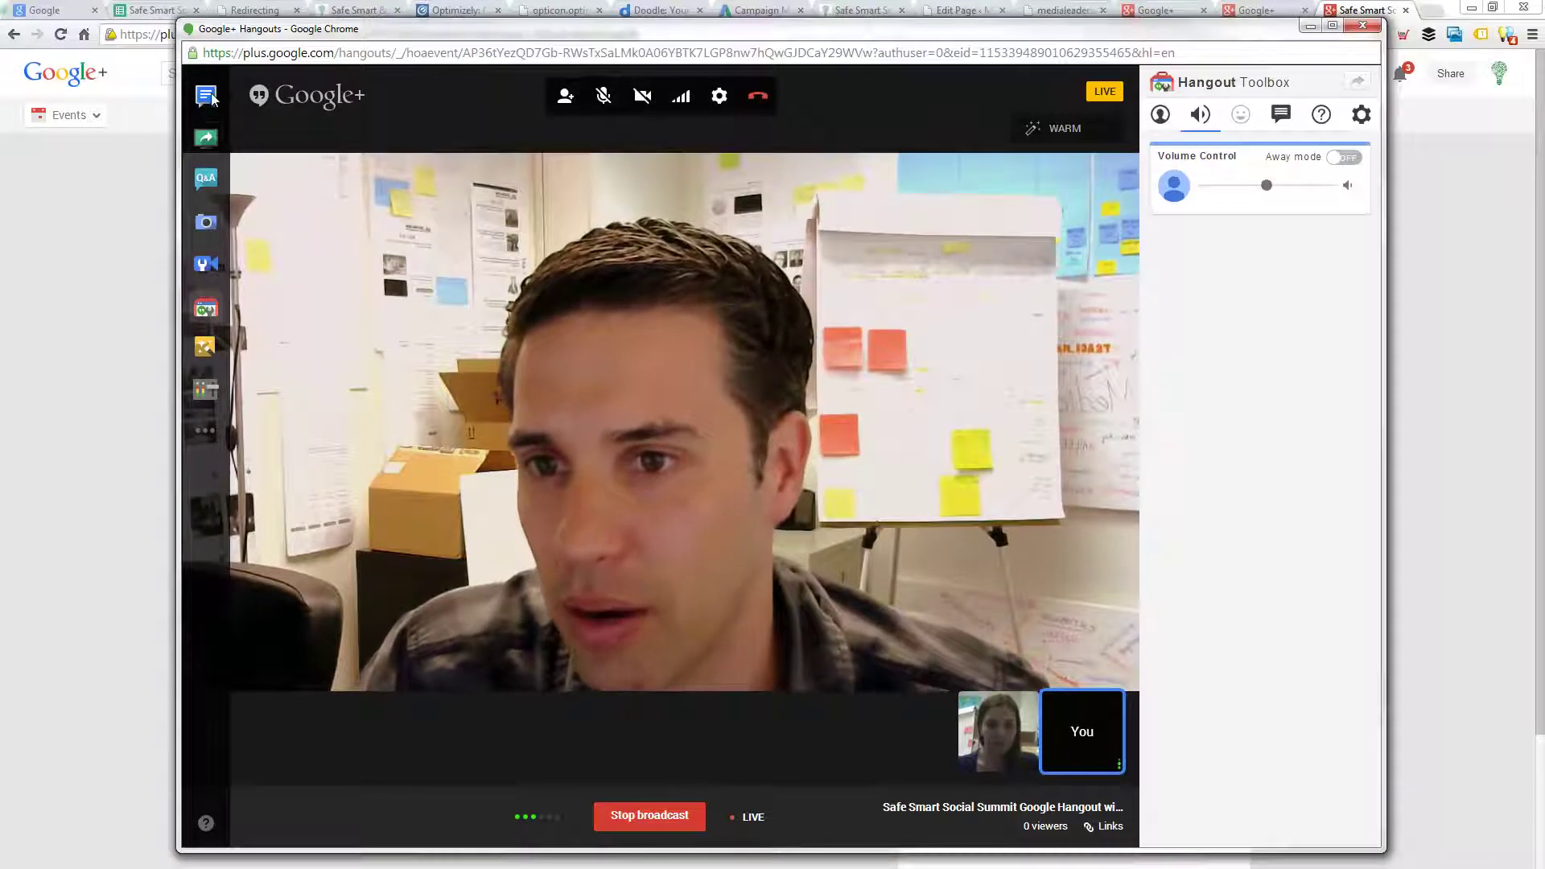
# - Open and close the group chat, then feature the other participant's video and switch back to yours
pyautogui.click(211, 96)
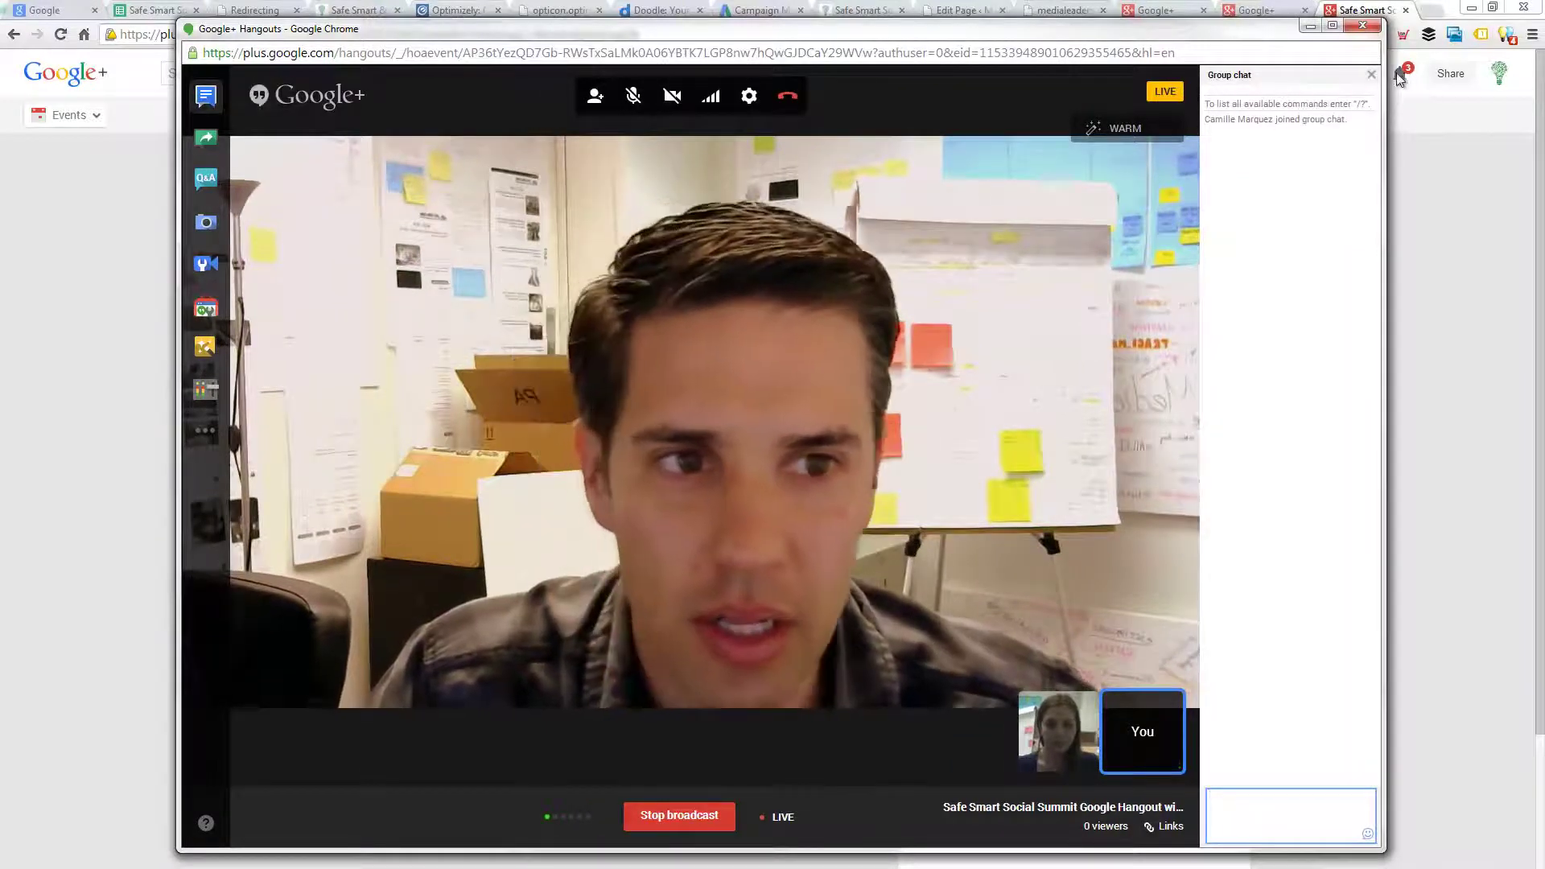
pyautogui.click(1371, 75)
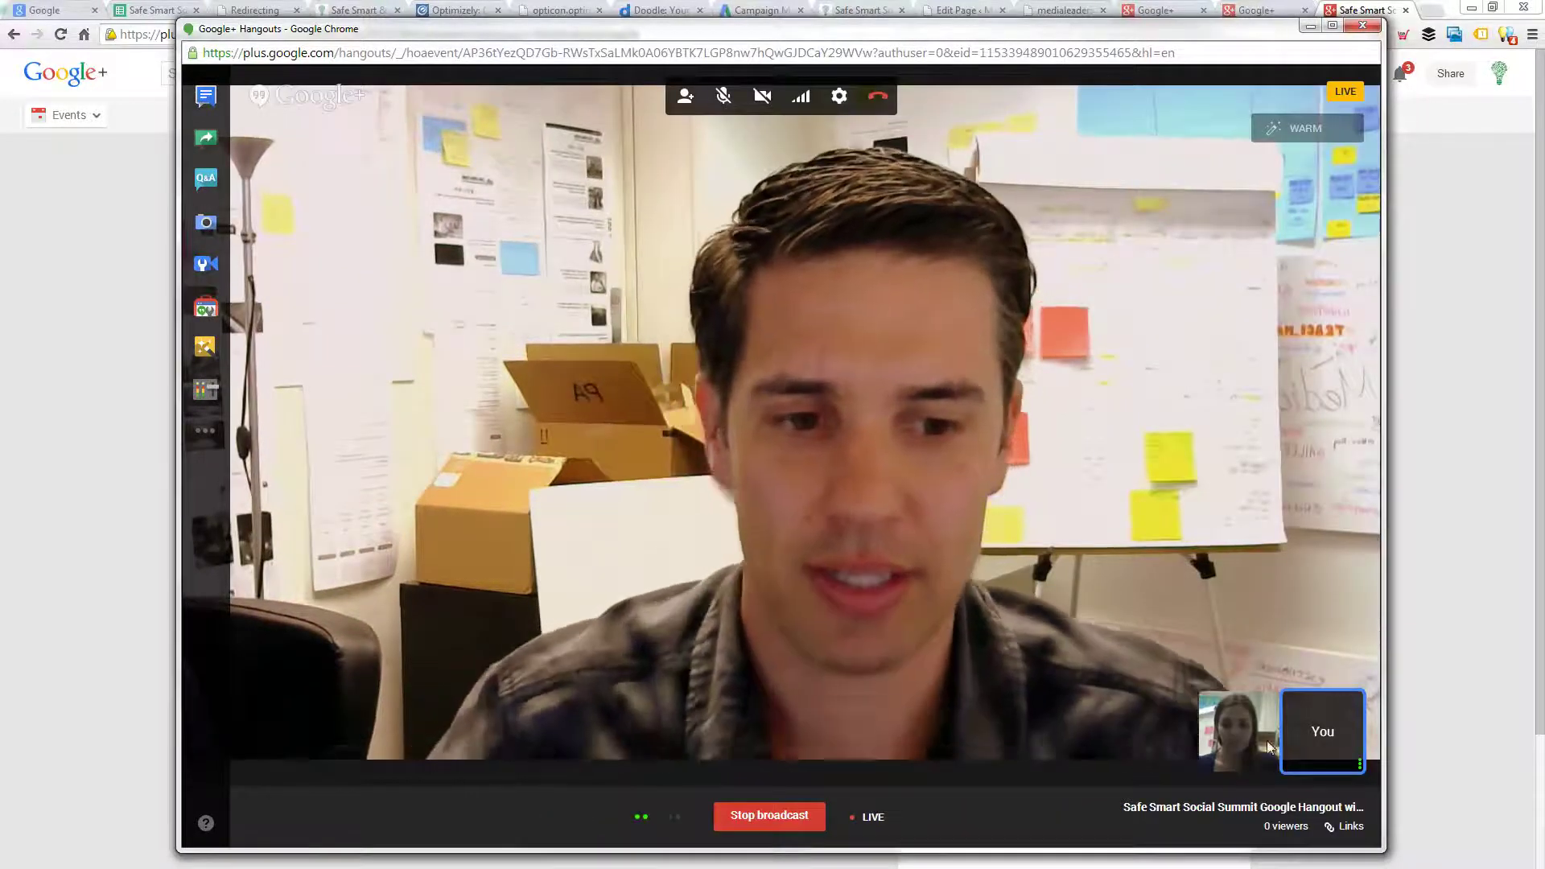
pyautogui.click(1267, 741)
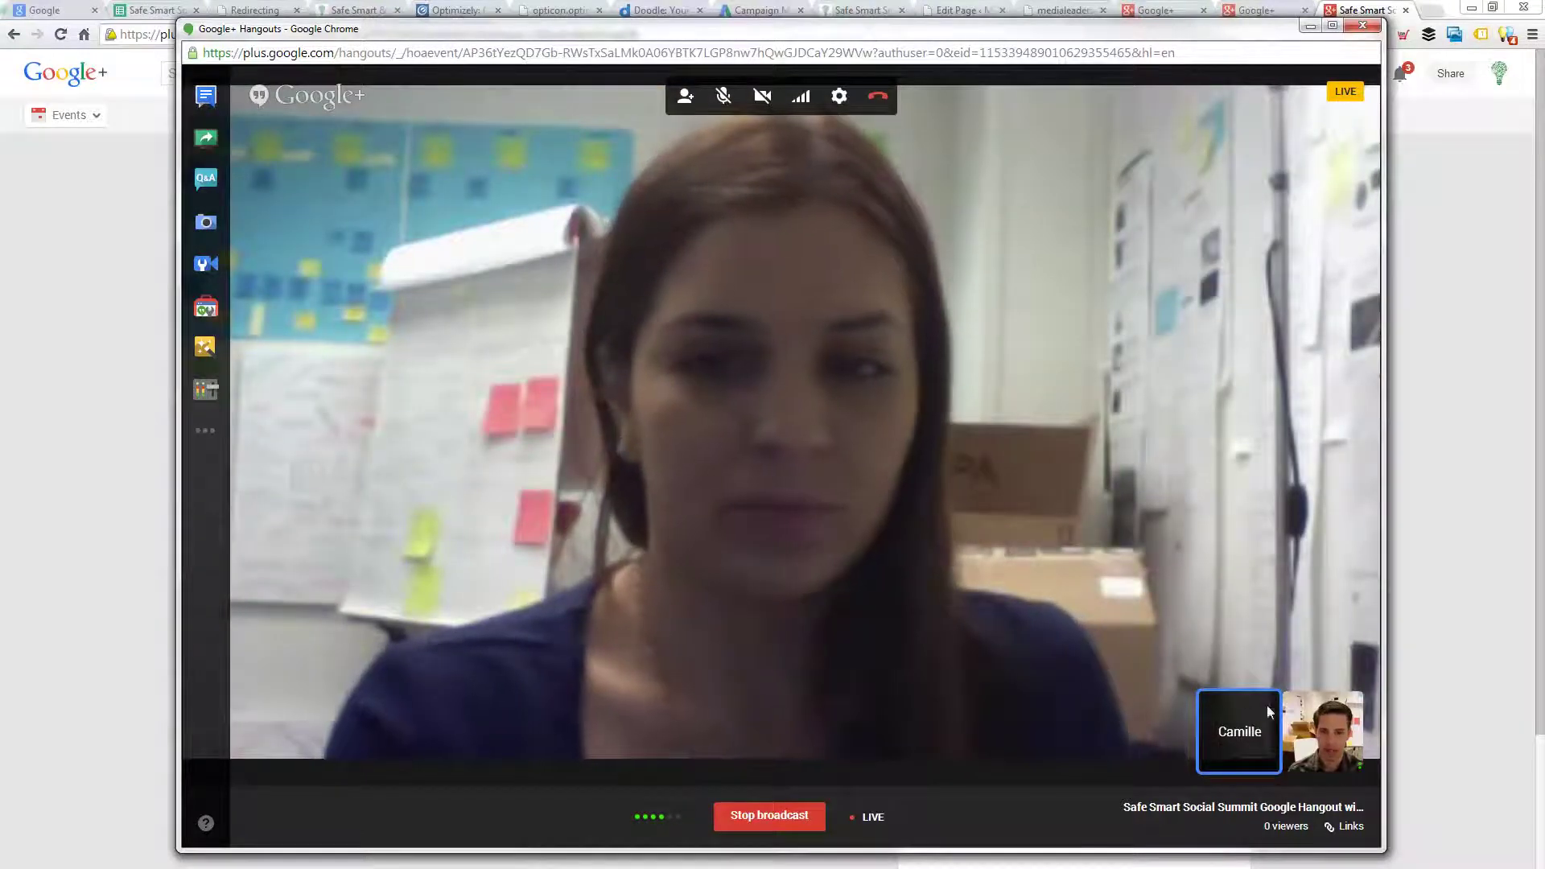
pyautogui.click(1315, 733)
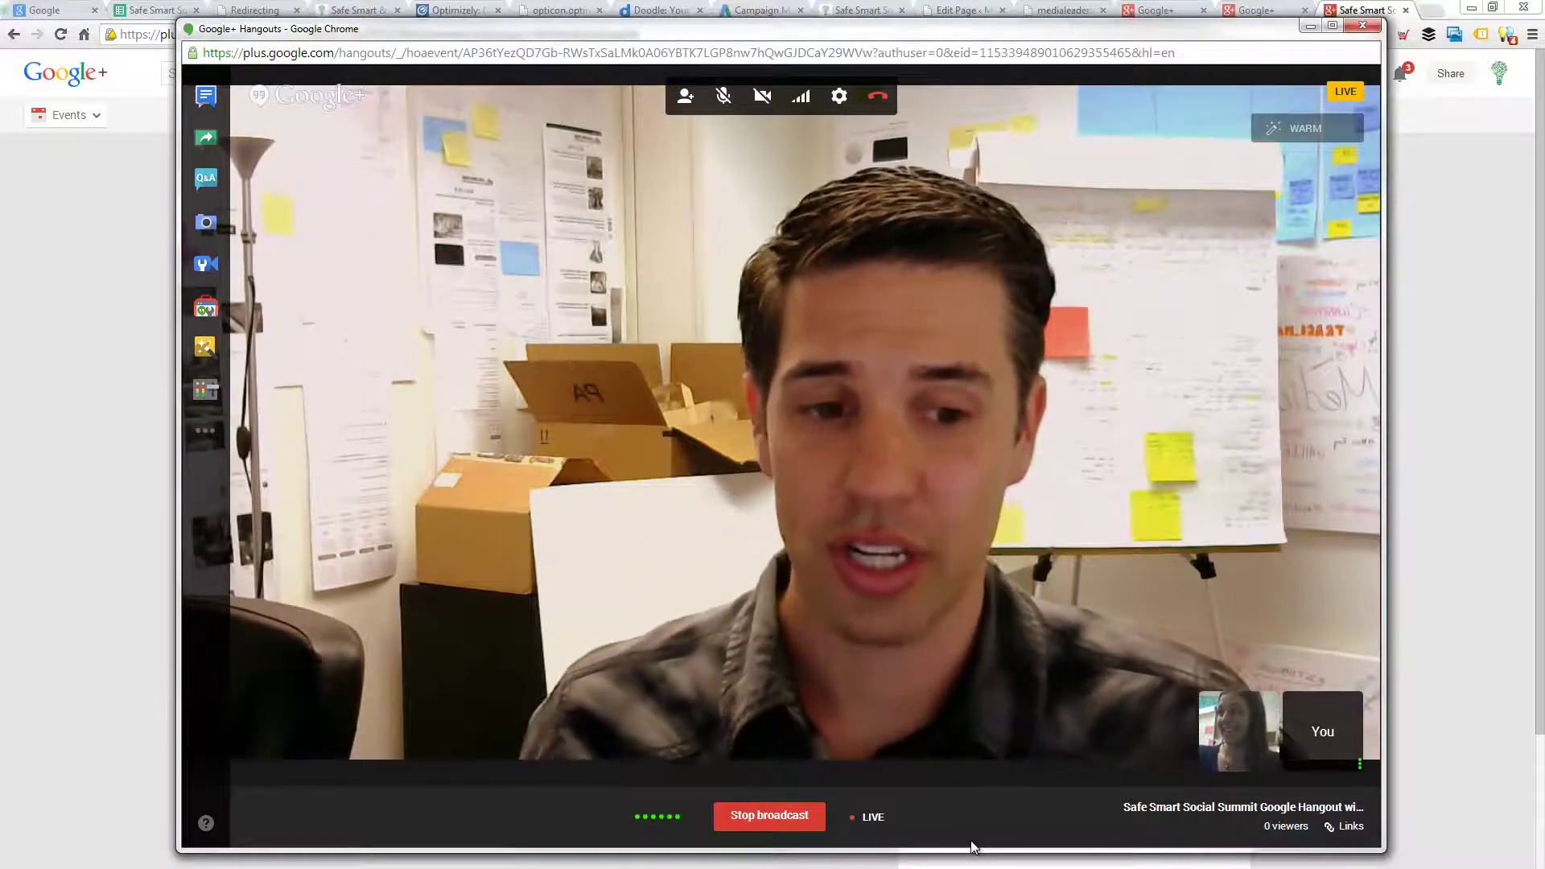
# - View the other participant's profile from their video options
pyautogui.moveTo(1238, 718)
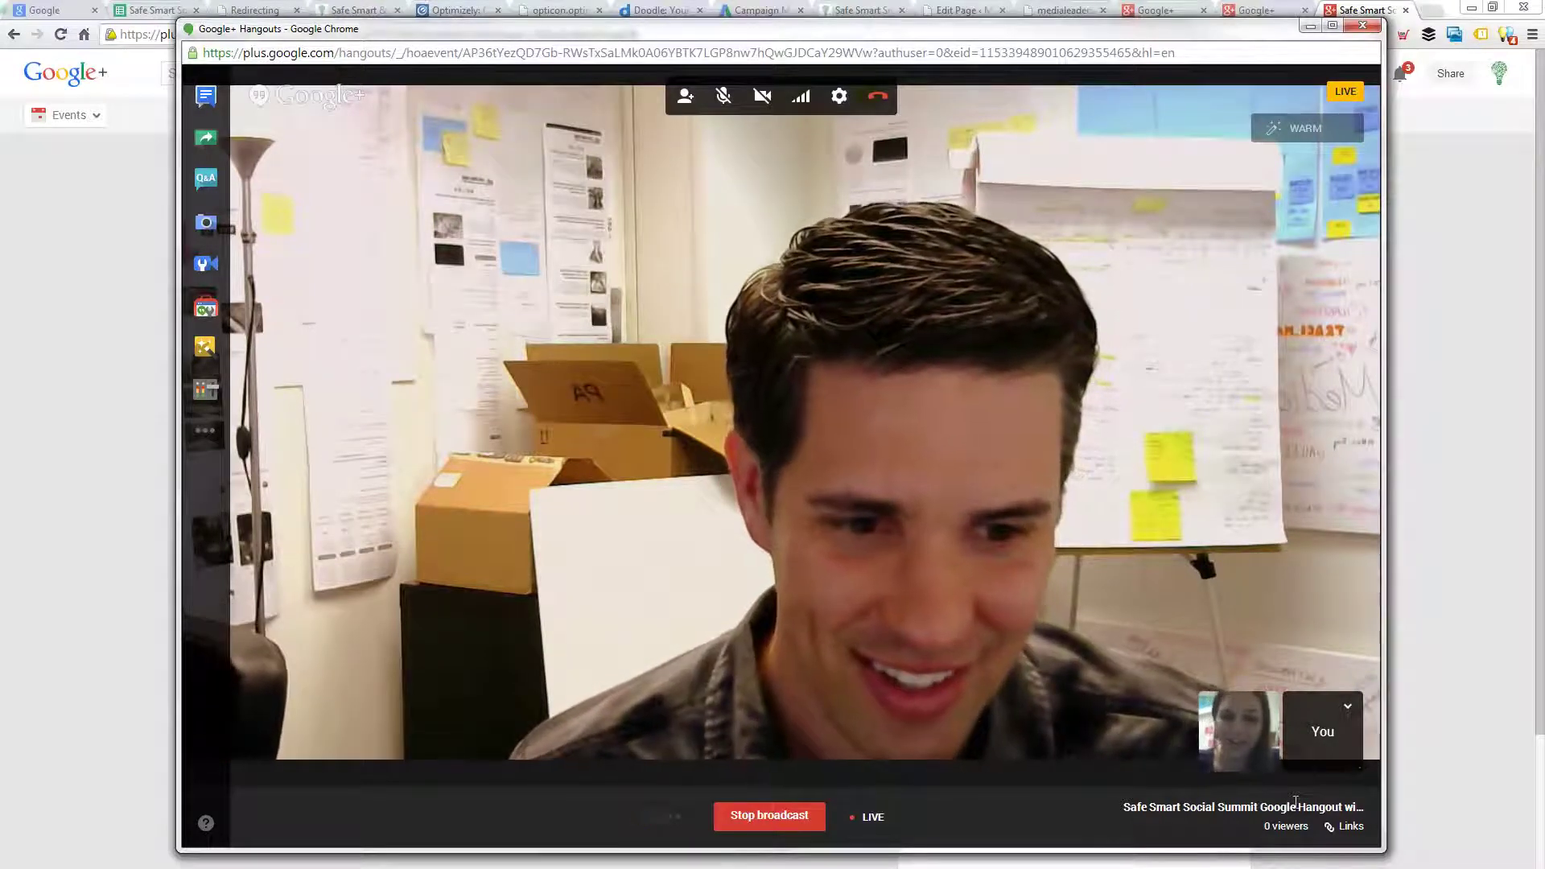
pyautogui.click(1265, 709)
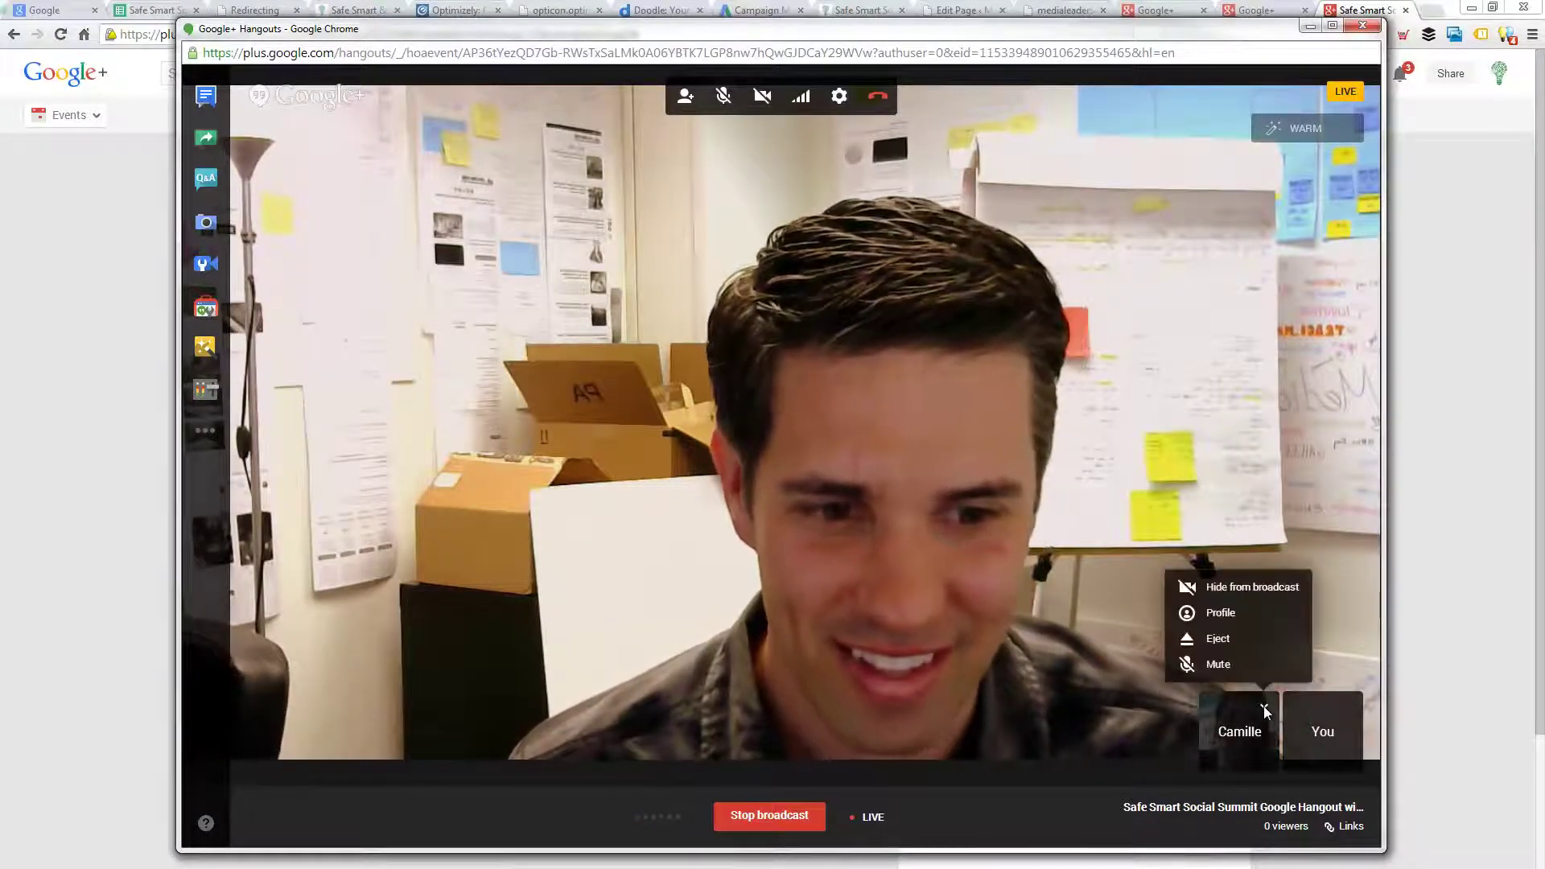
pyautogui.click(1237, 615)
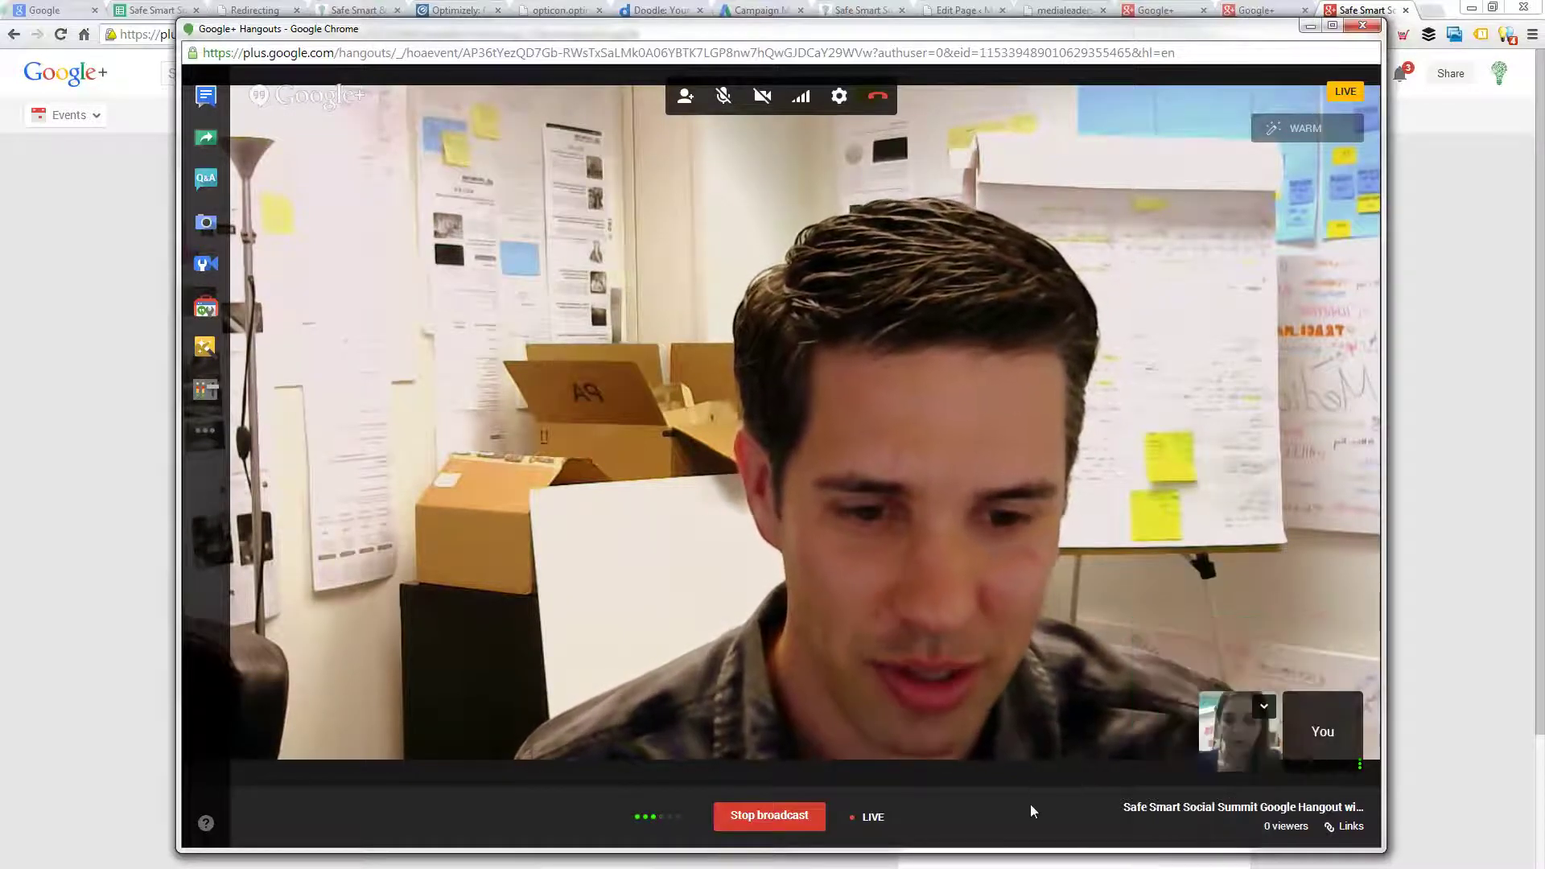
# - Feature the other participant again, return to your own video, and move the hangout window aside
pyautogui.click(1241, 736)
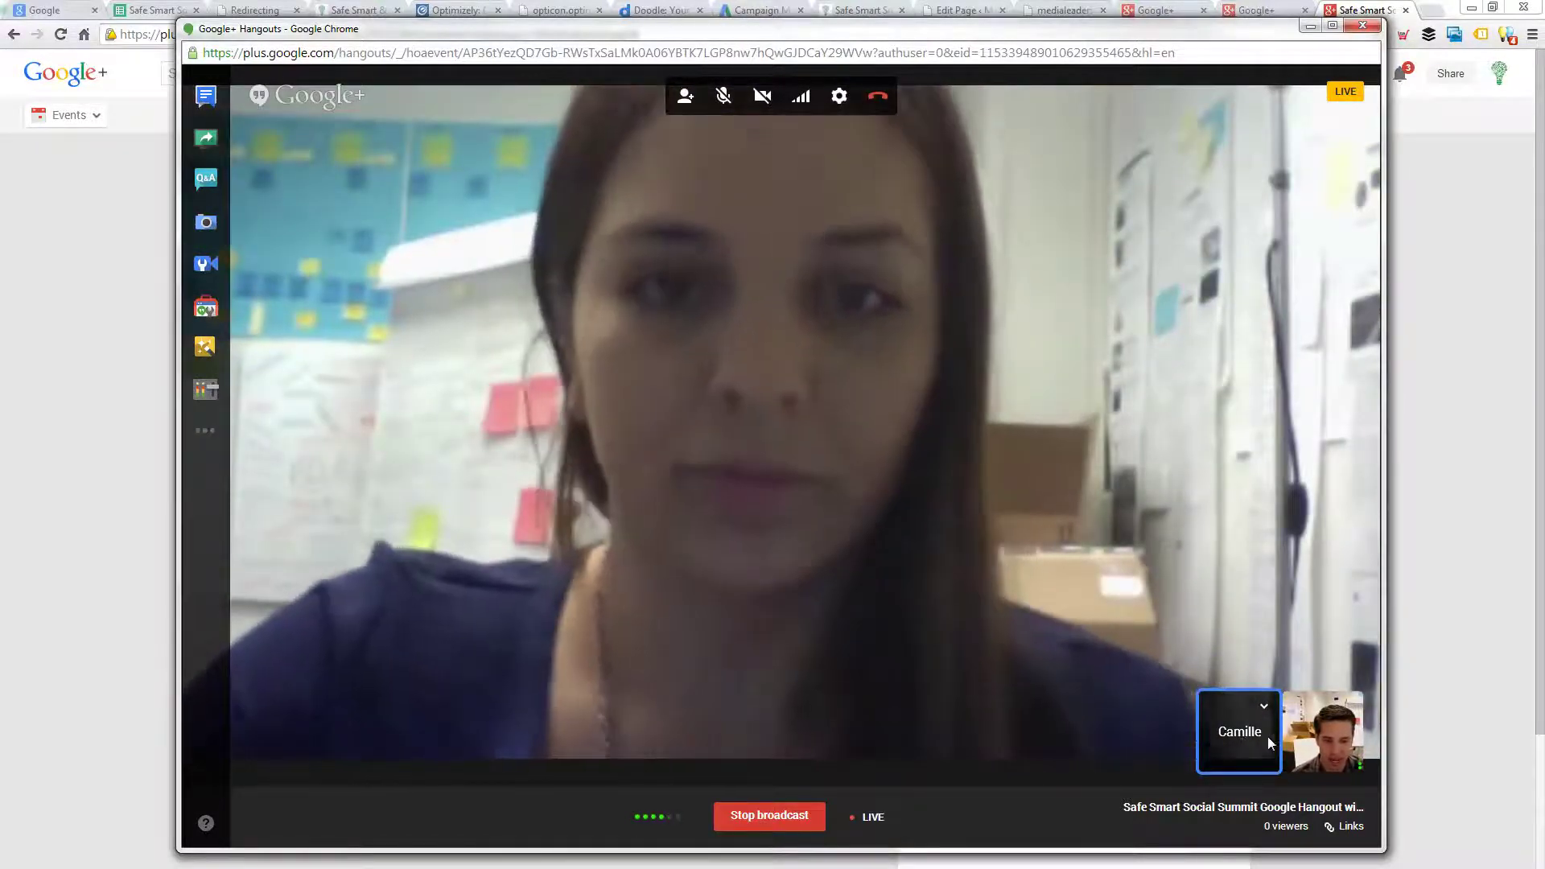
pyautogui.click(1325, 732)
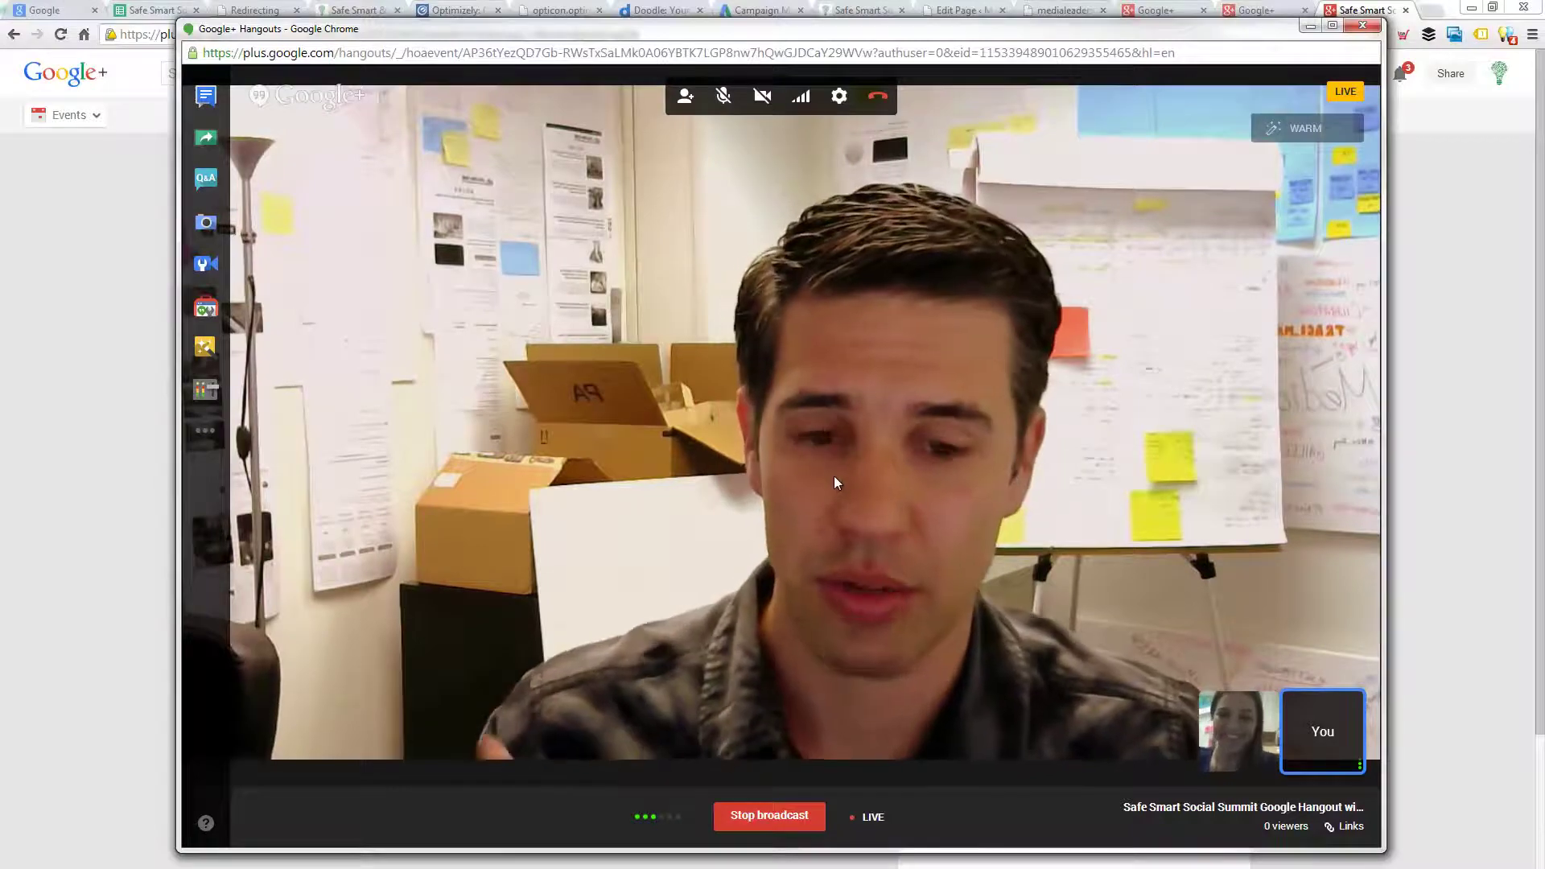
pyautogui.moveTo(815, 33); pyautogui.dragTo(0, 38)
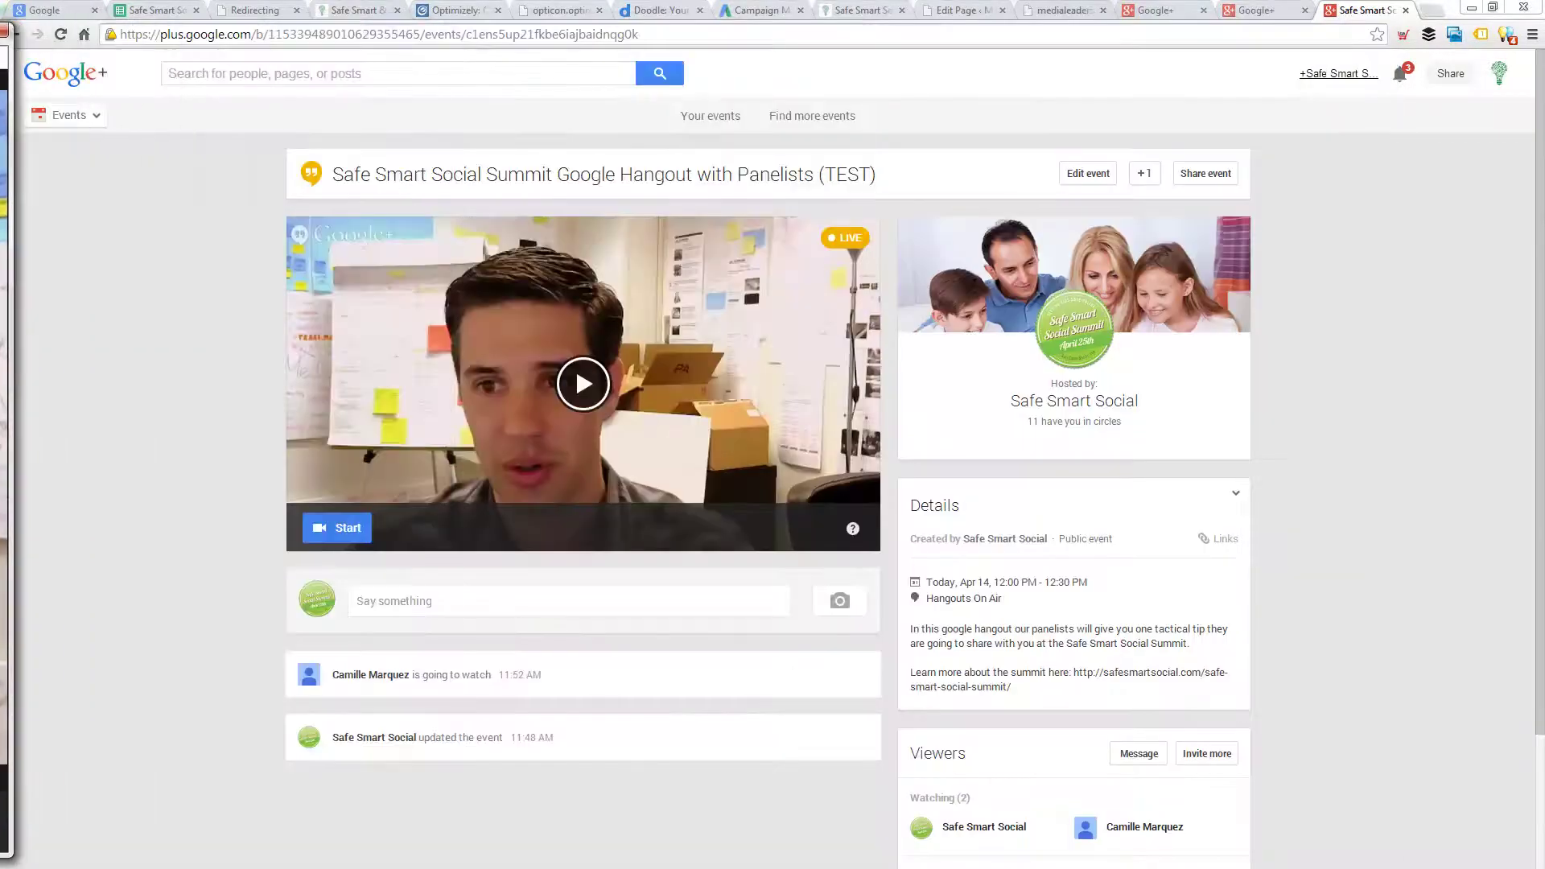
# - Bring the event page forward, then drag the hangout window back in from the left edge
pyautogui.click(462, 455)
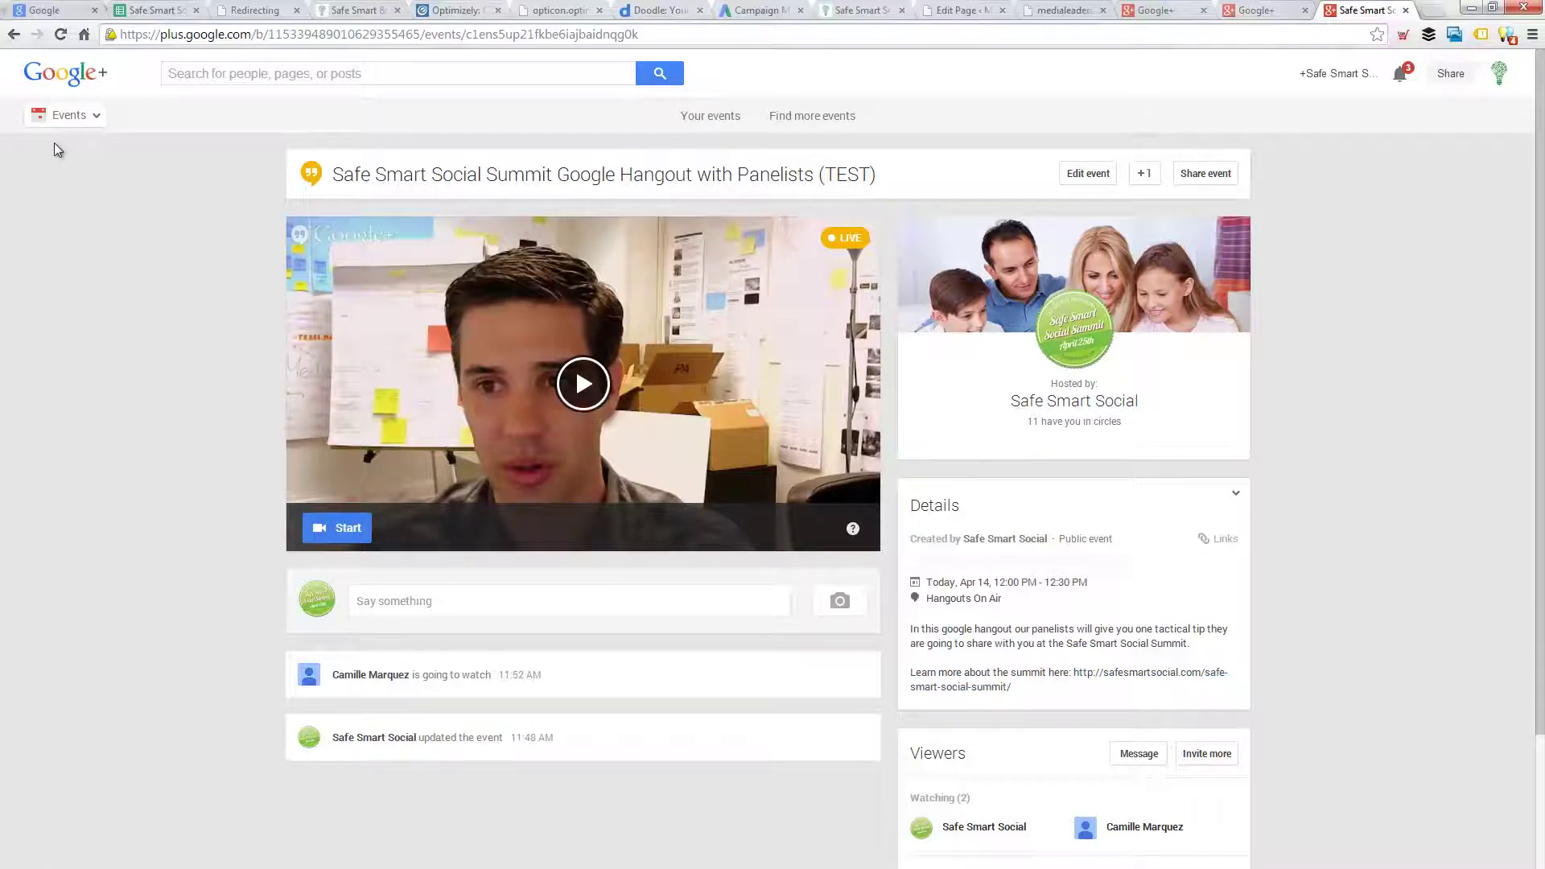
pyautogui.moveTo(0, 80); pyautogui.dragTo(963, 38)
pyautogui.moveTo(880, 323)
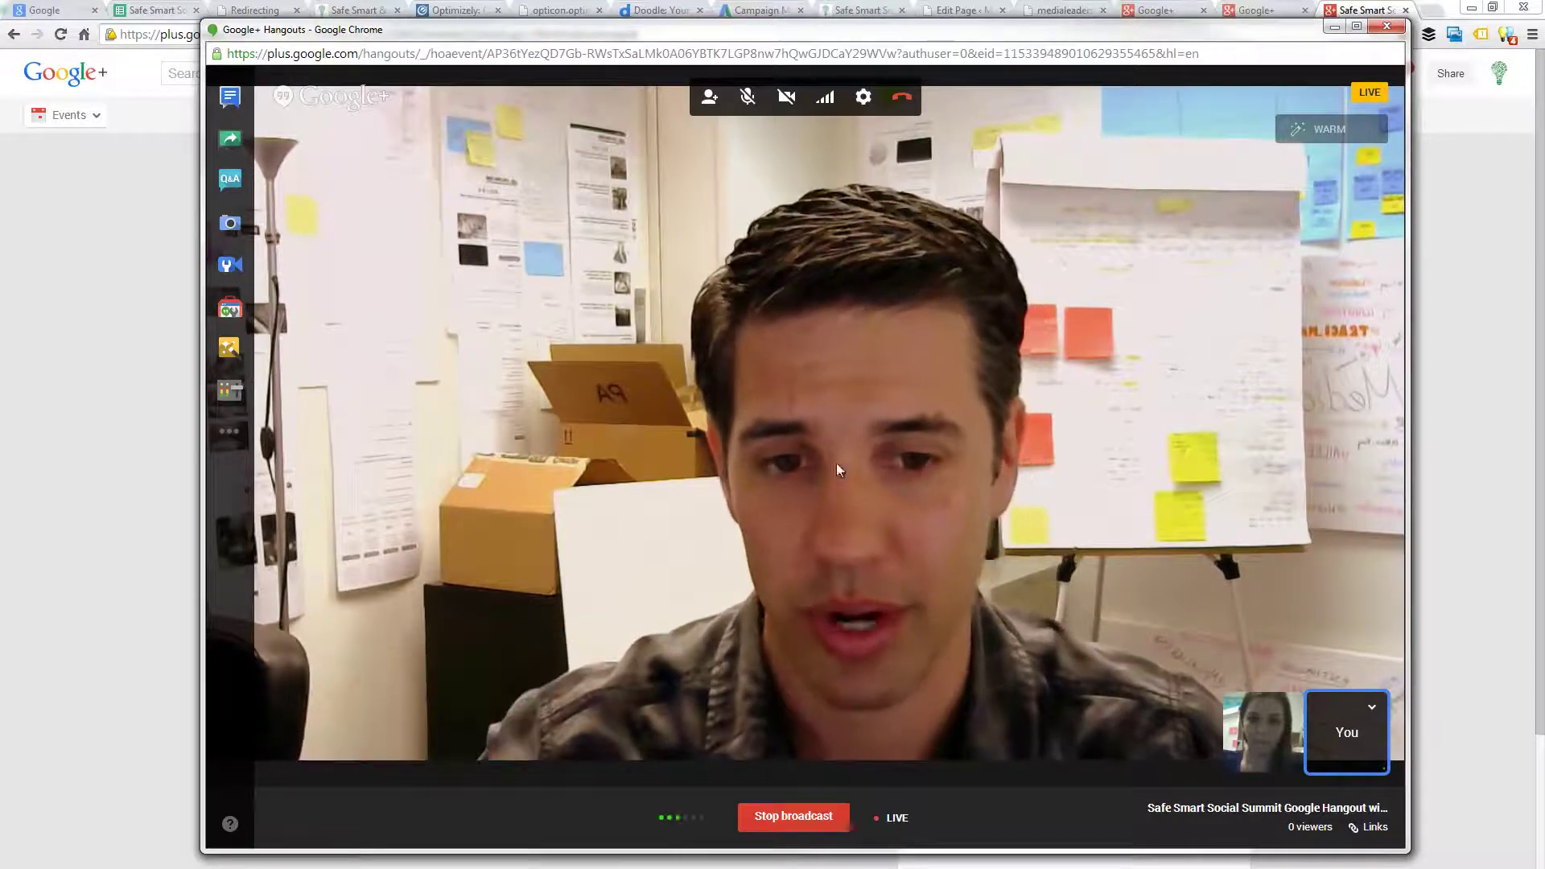
# - Stop the live broadcast, toggle the main video between participants, and move the hangout window aside
pyautogui.click(799, 815)
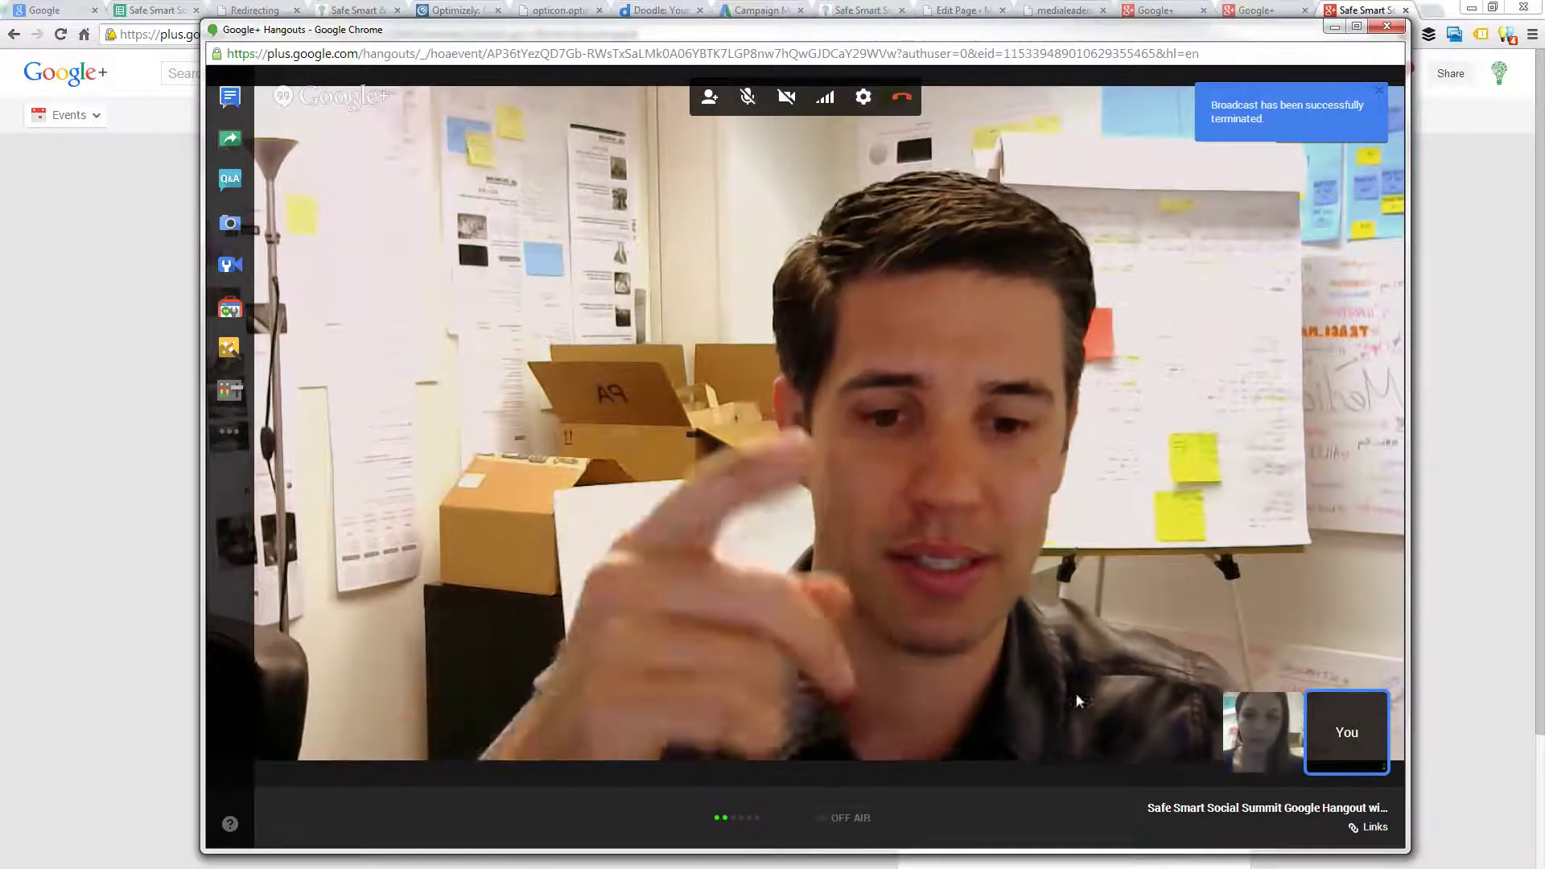
pyautogui.click(1265, 741)
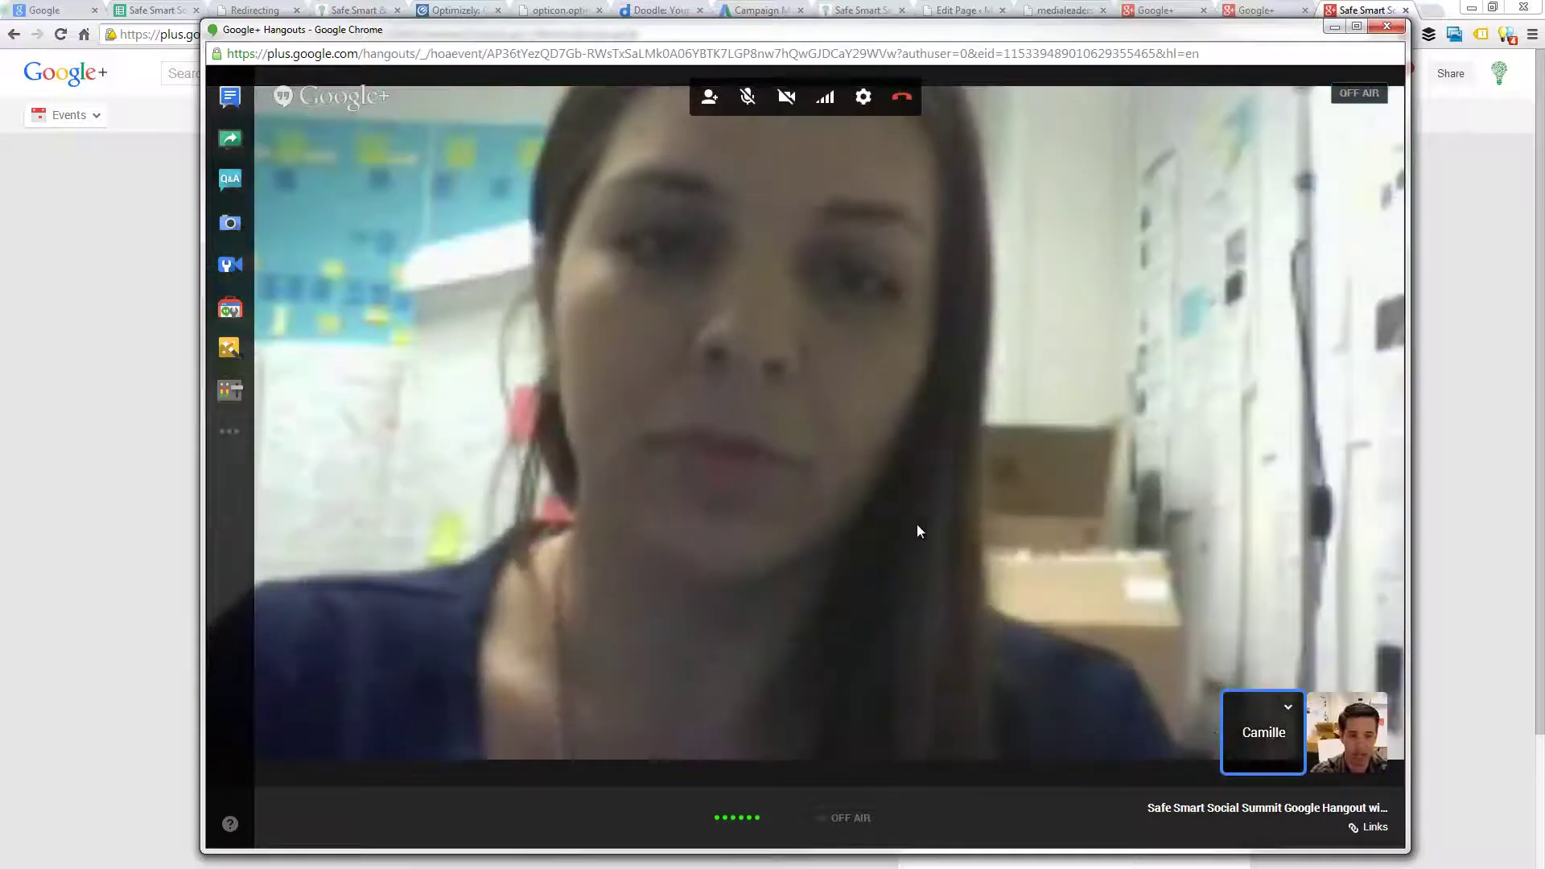
pyautogui.click(1336, 727)
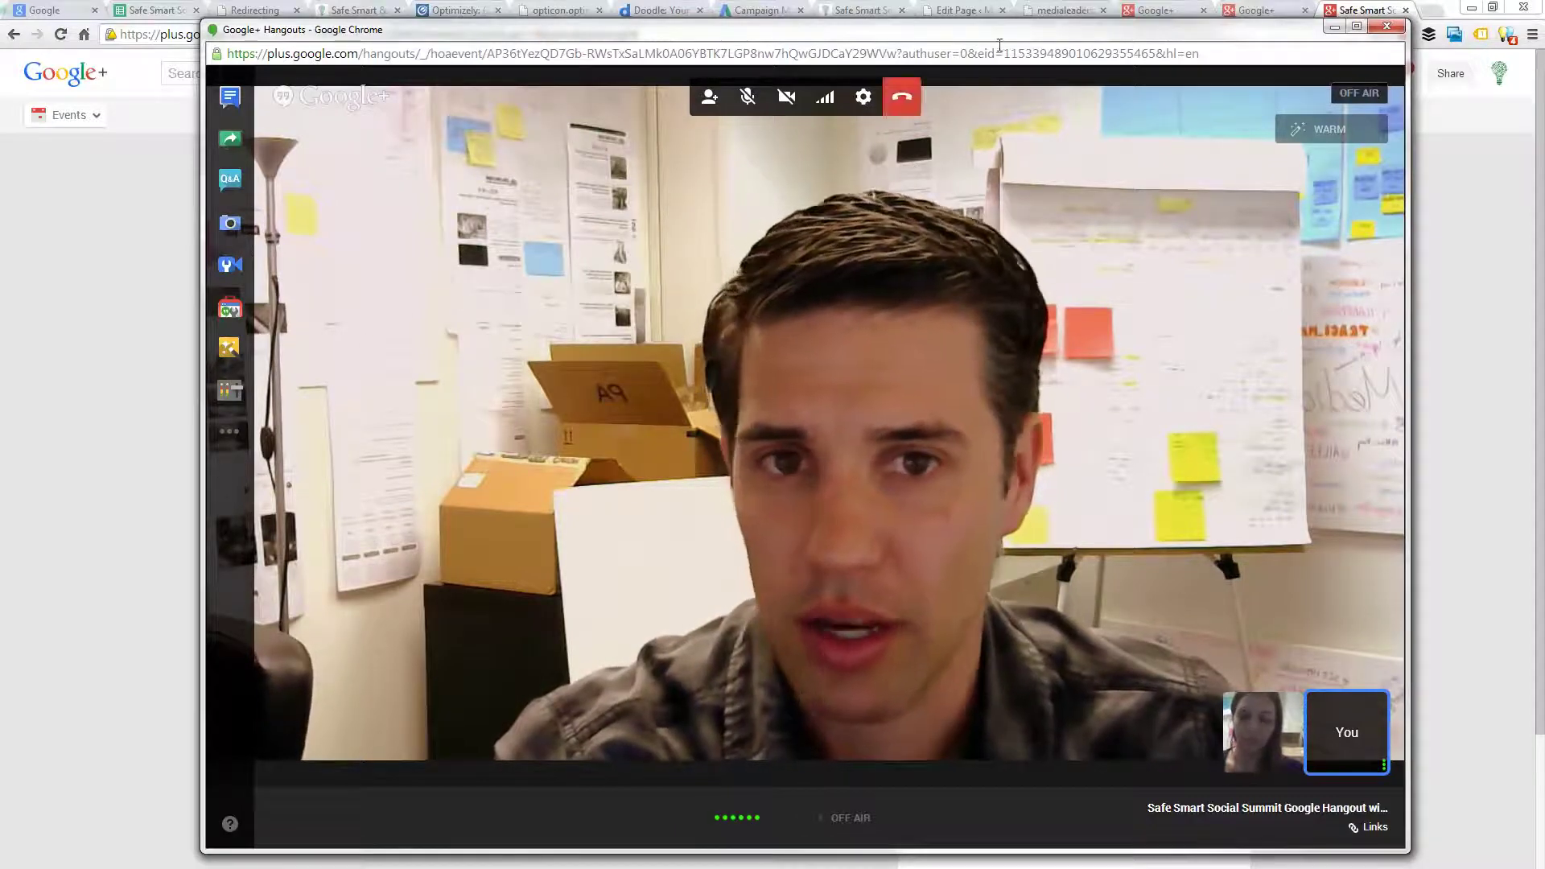
pyautogui.moveTo(1004, 32); pyautogui.dragTo(0, 50)
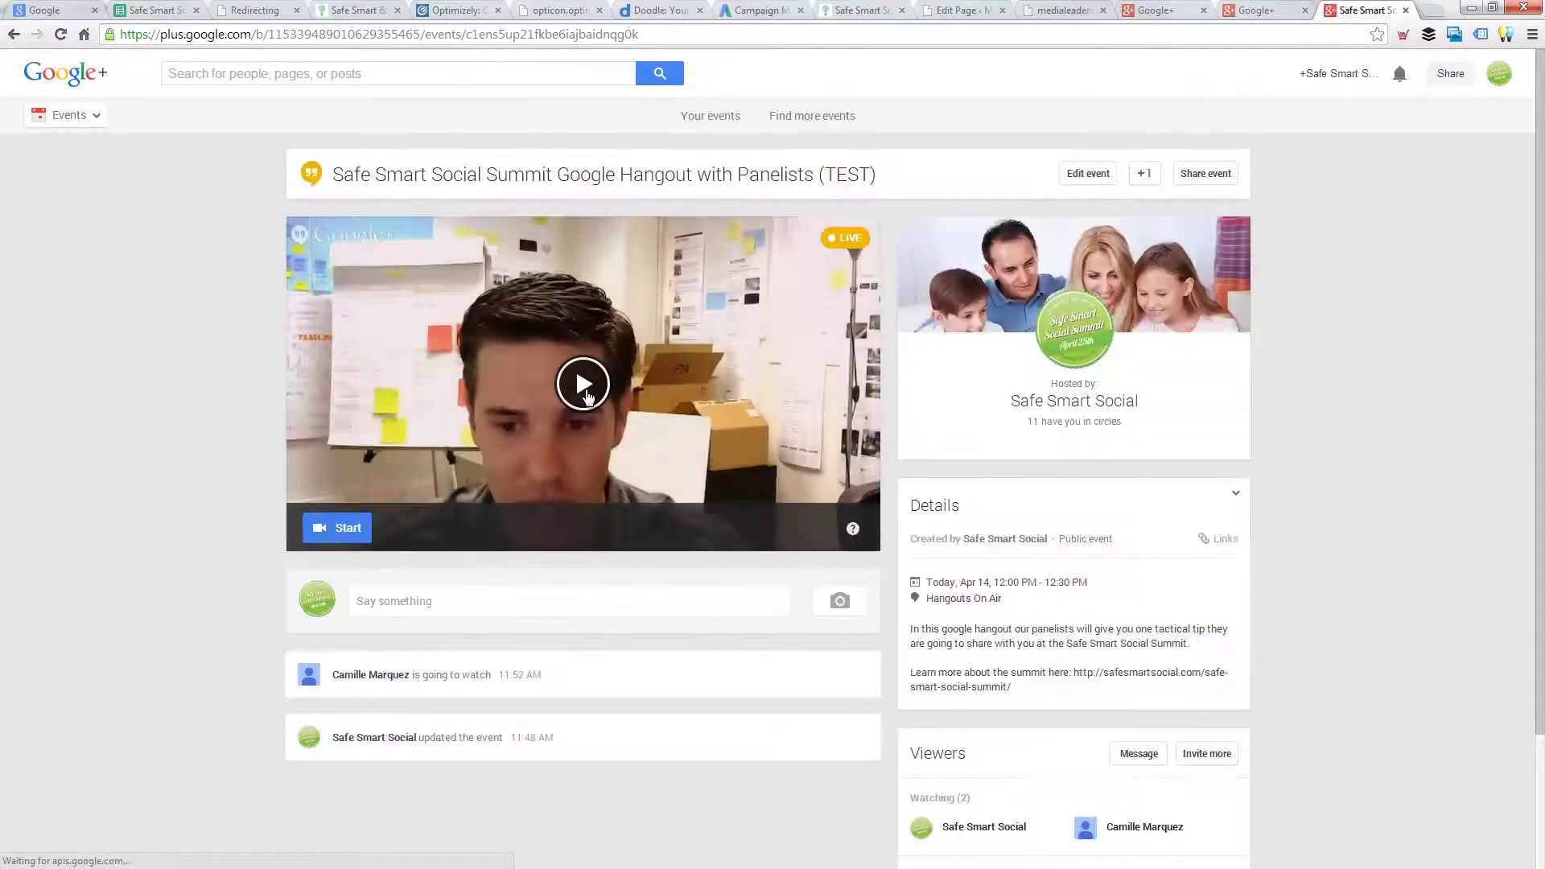
# - Play the recorded hangout video on the event page, then pause it
pyautogui.click(586, 393)
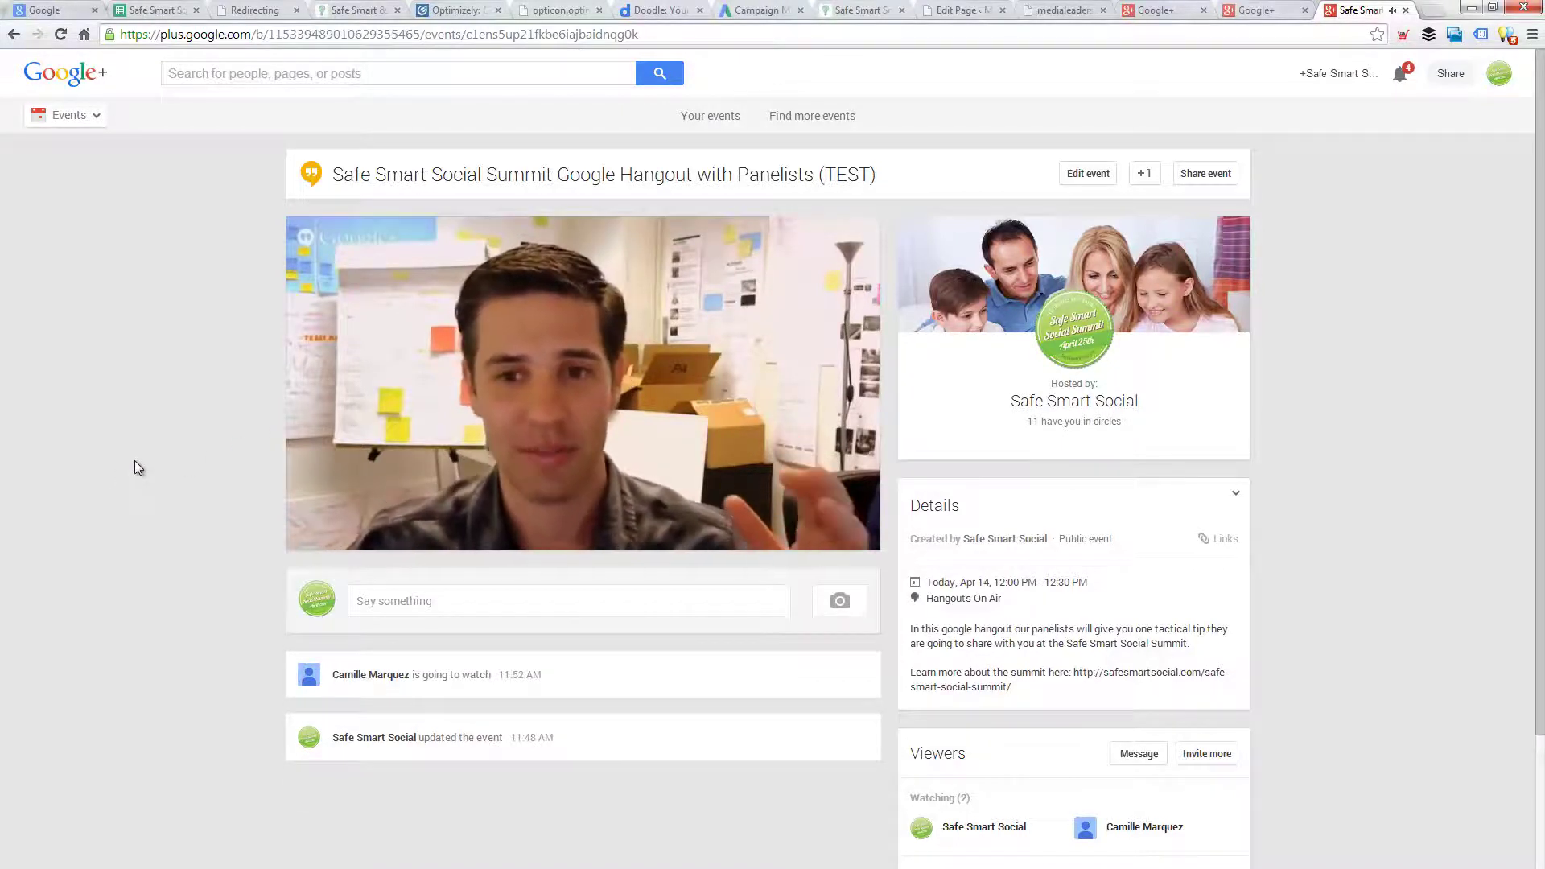
pyautogui.moveTo(539, 432)
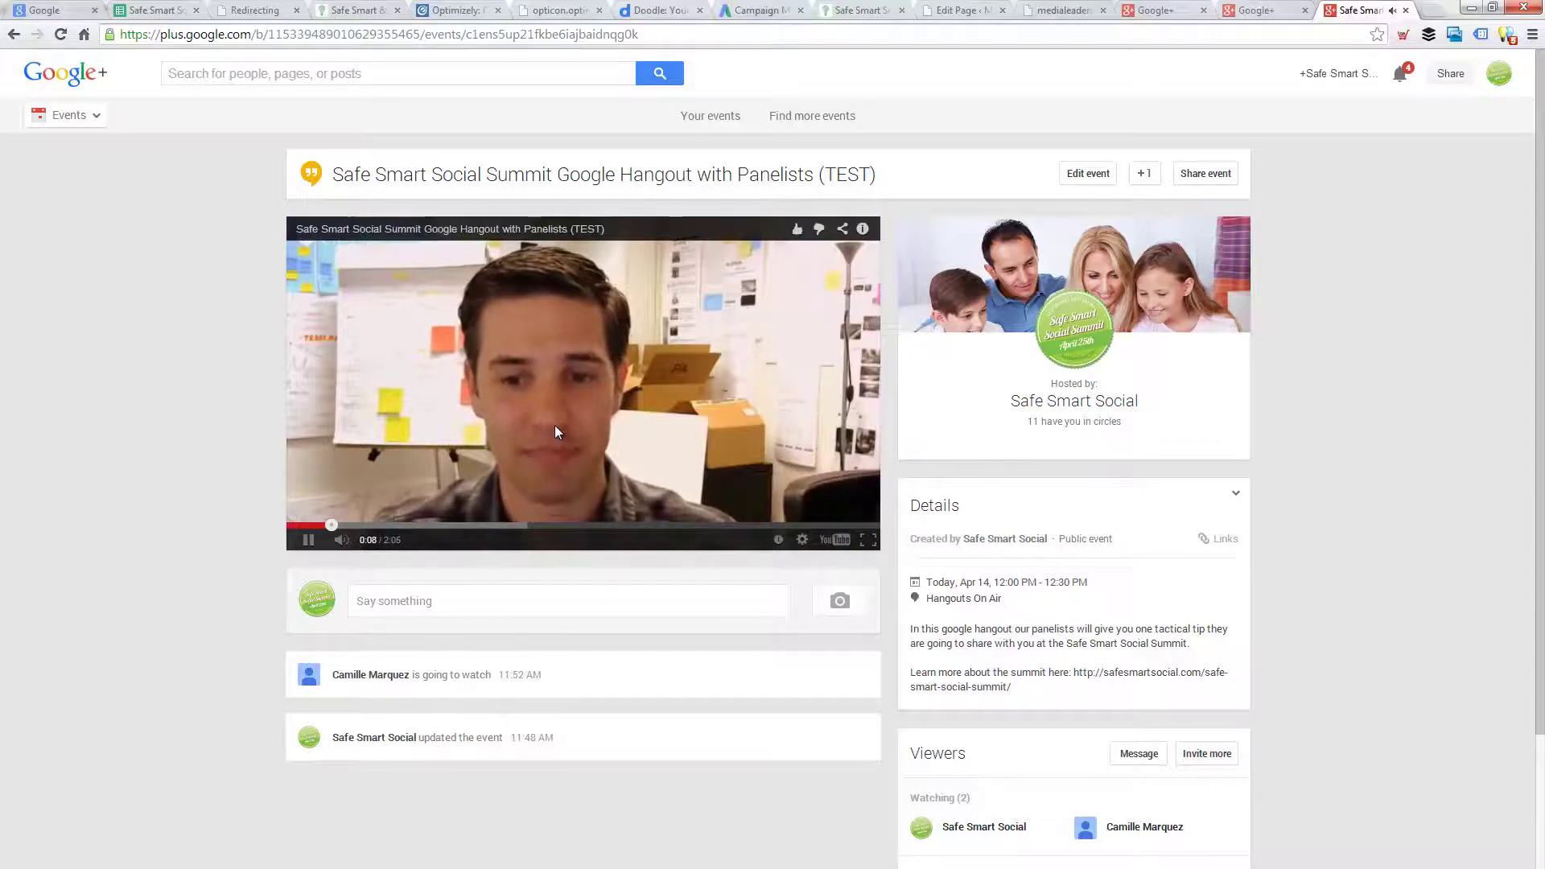
pyautogui.click(505, 455)
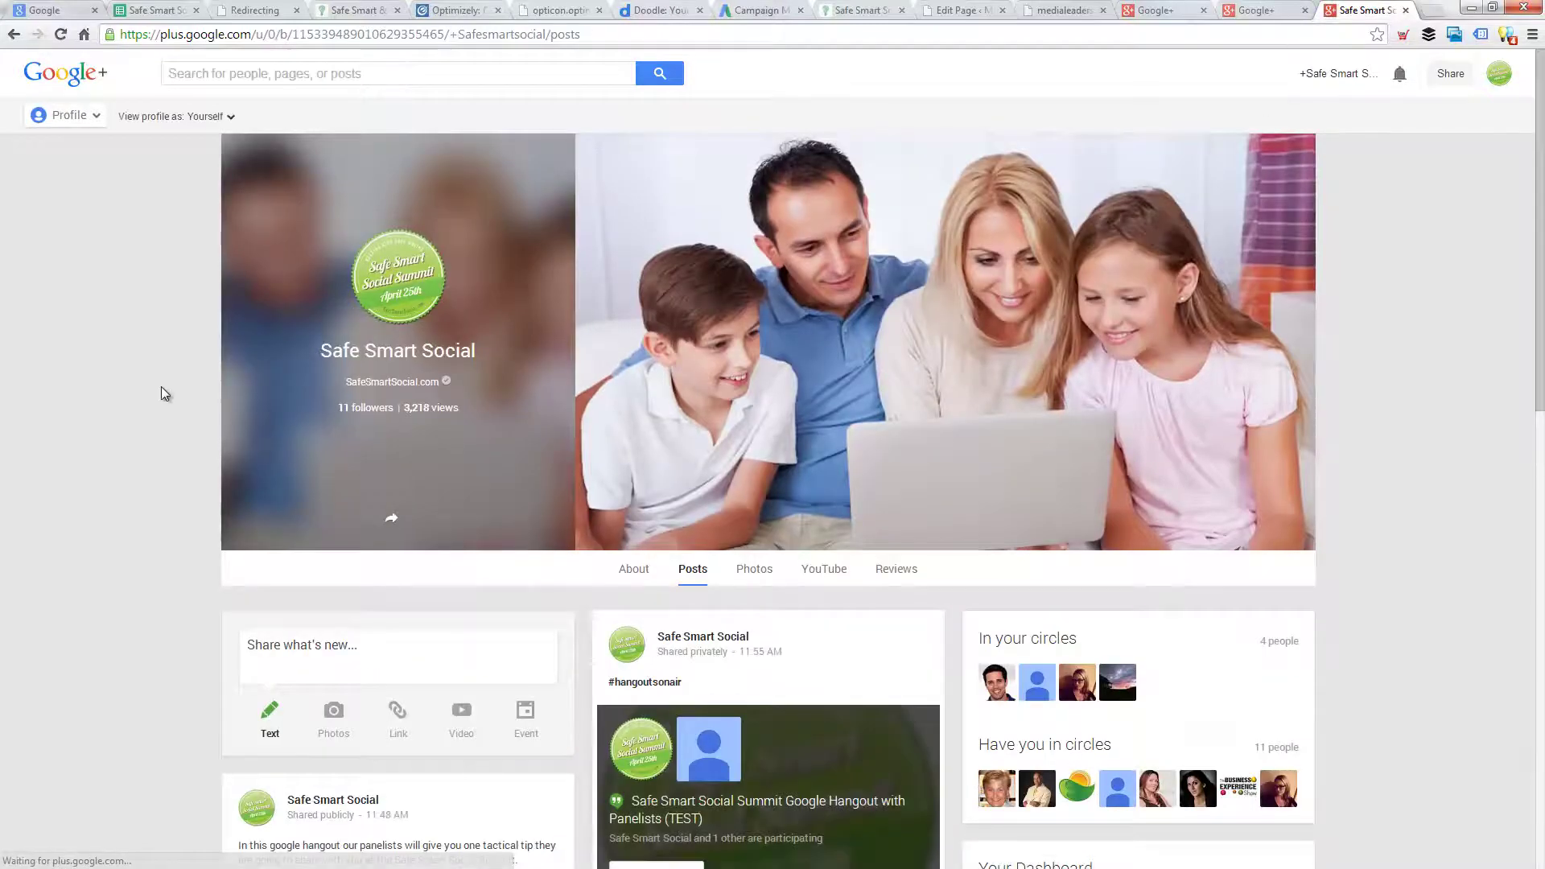
pyautogui.scroll(-1, 161, 387)
pyautogui.scroll(-2, 161, 386)
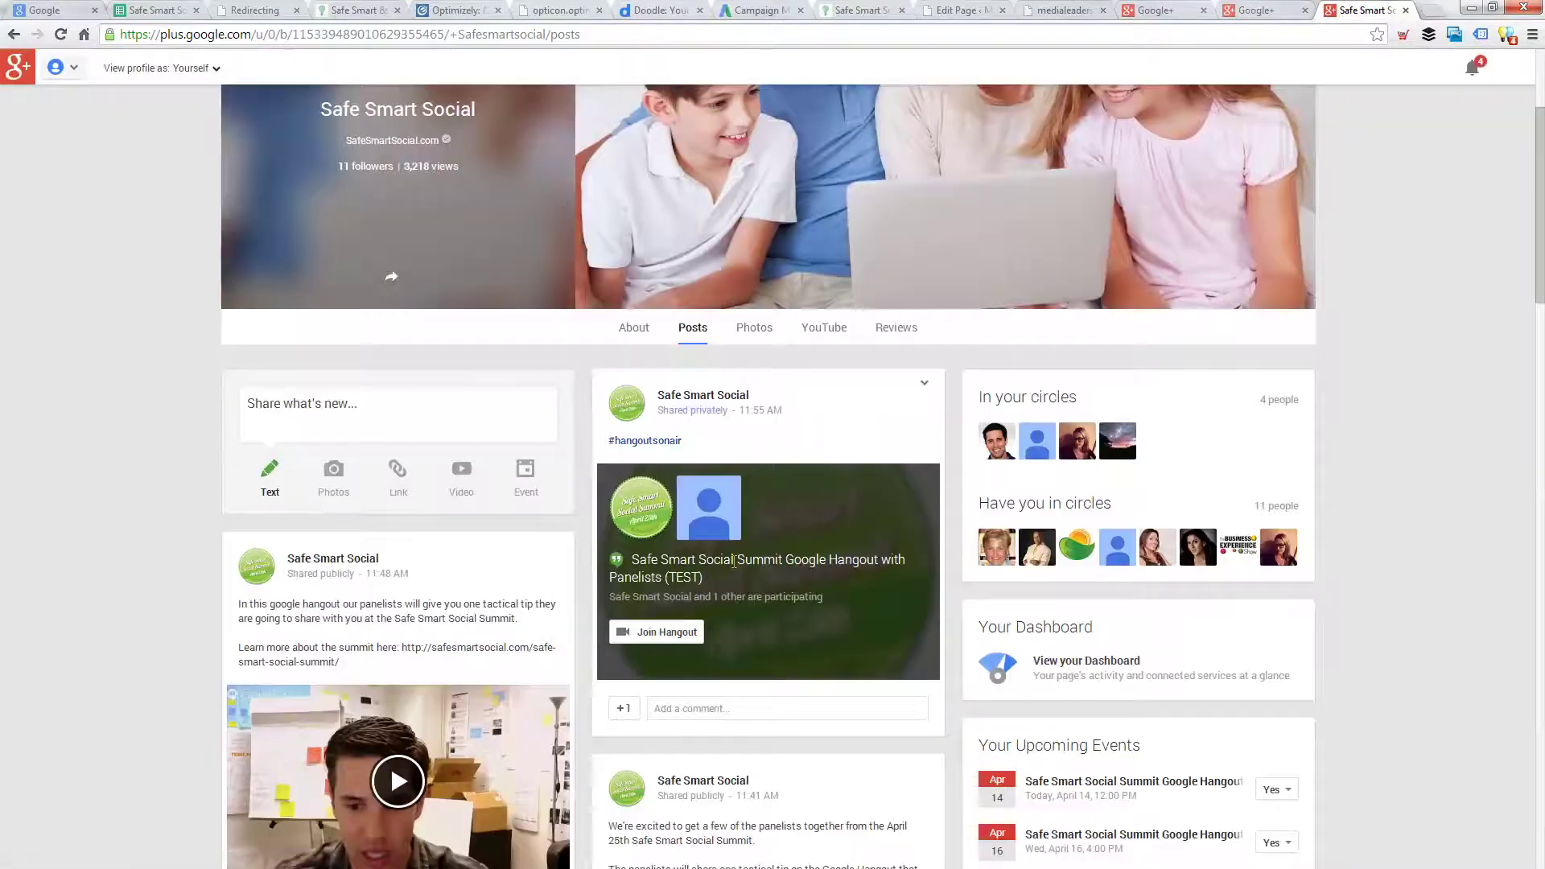
pyautogui.scroll(-2, 732, 562)
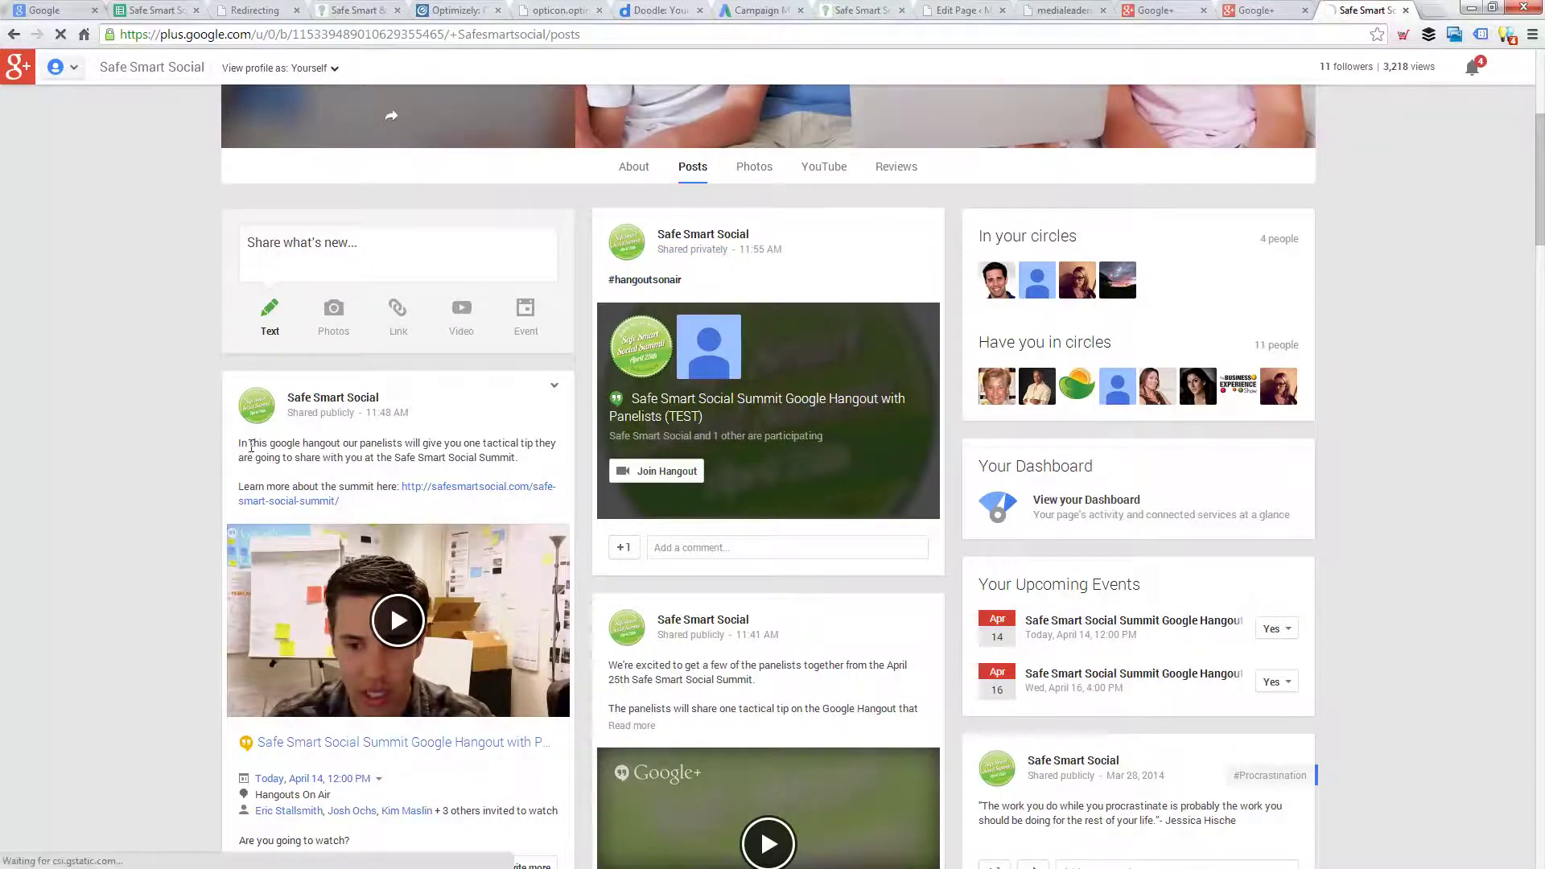
pyautogui.moveTo(239, 443); pyautogui.dragTo(377, 505)
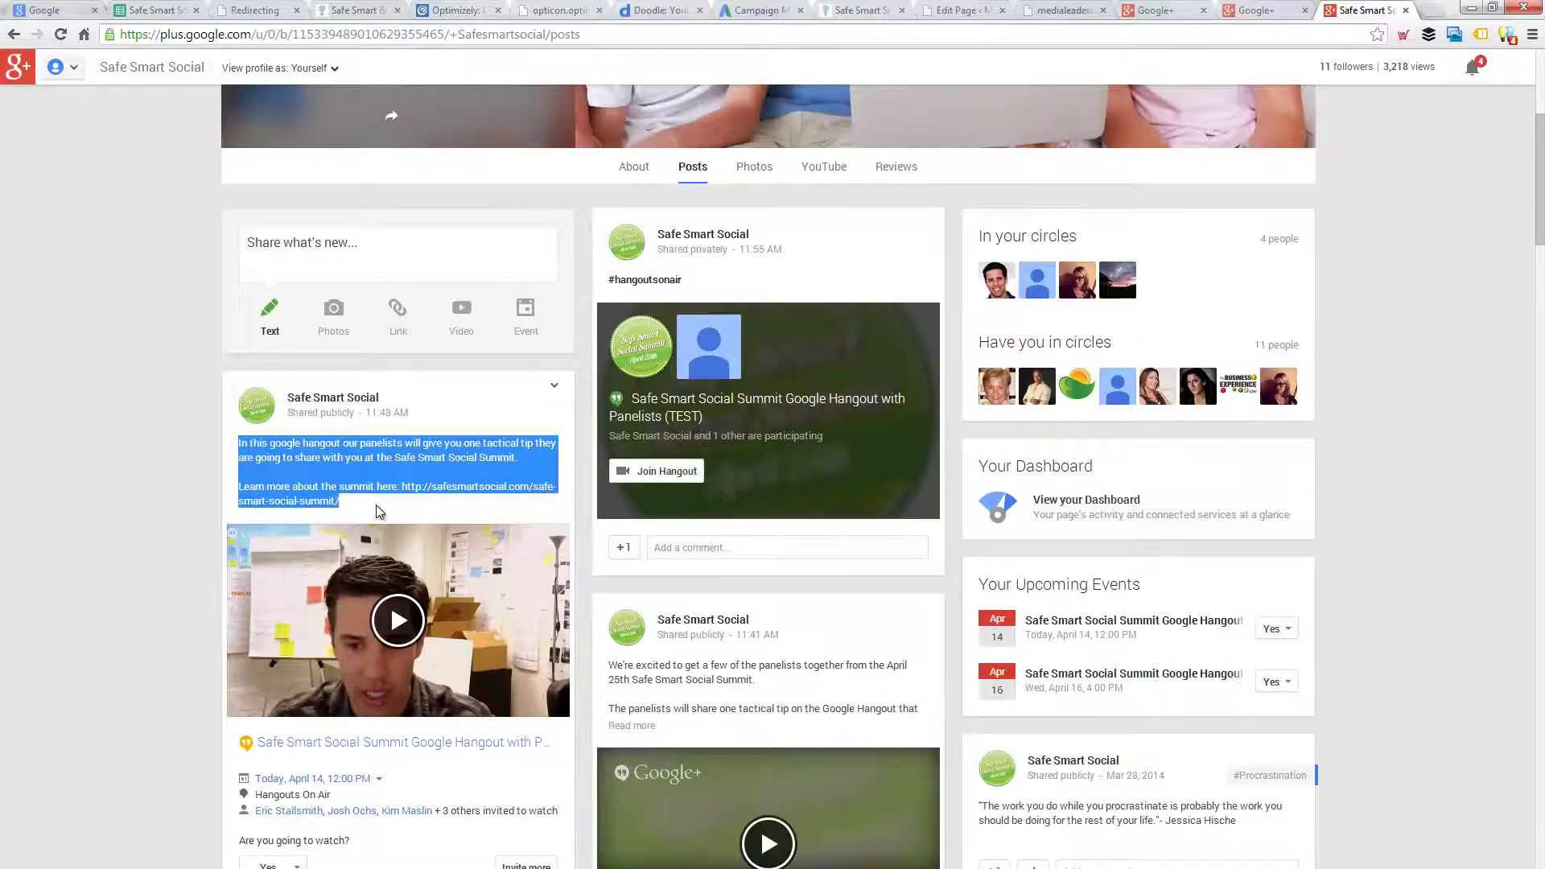
pyautogui.click(375, 504)
pyautogui.scroll(-2, 375, 505)
pyautogui.scroll(4, 375, 505)
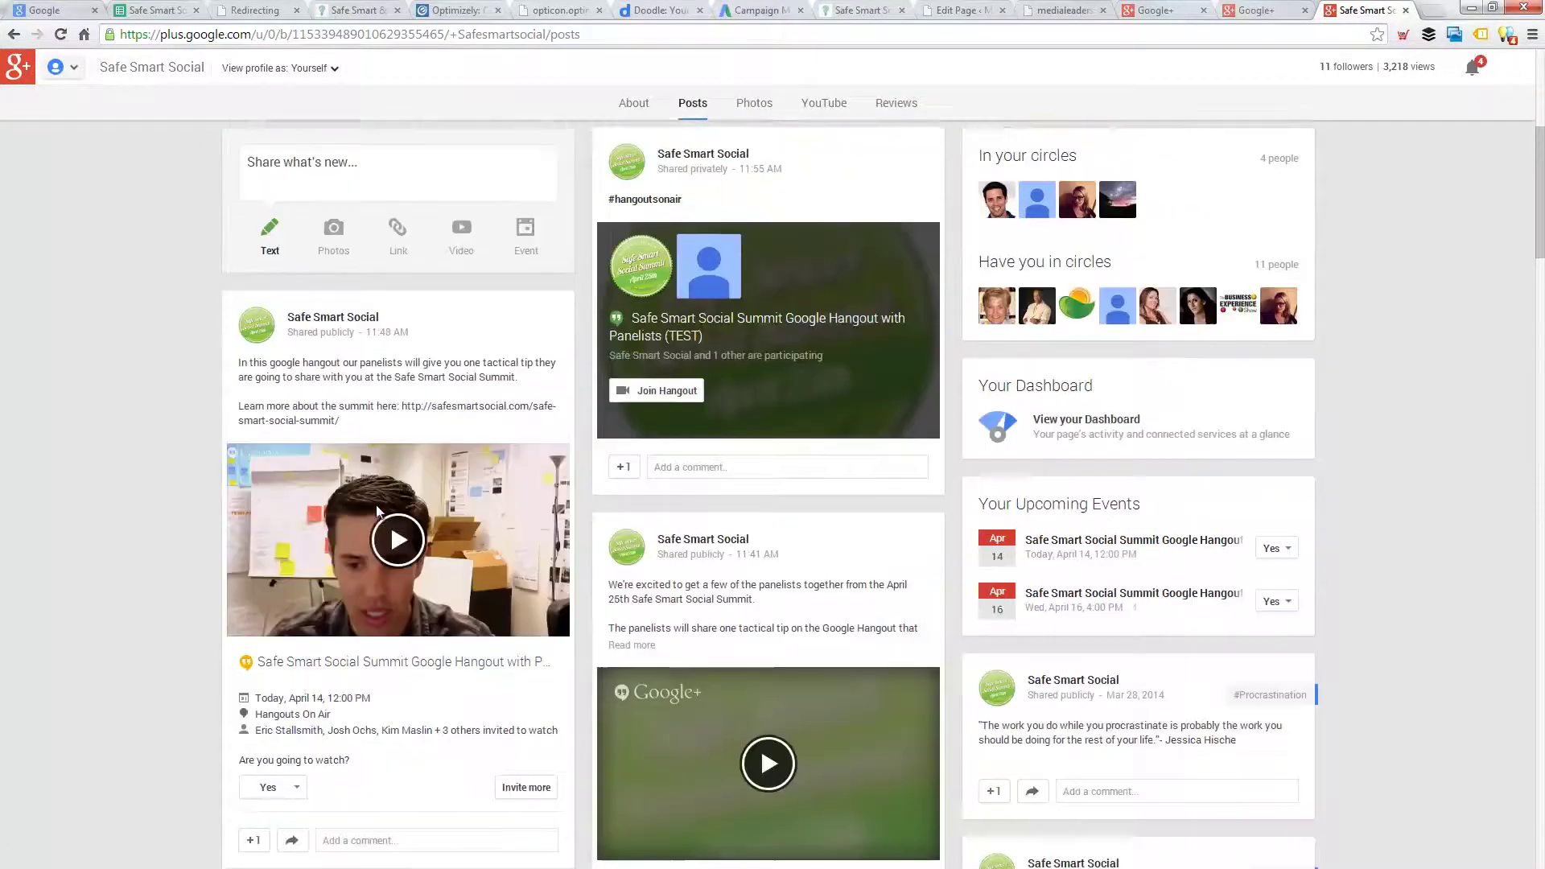
pyautogui.scroll(-4, 754, 544)
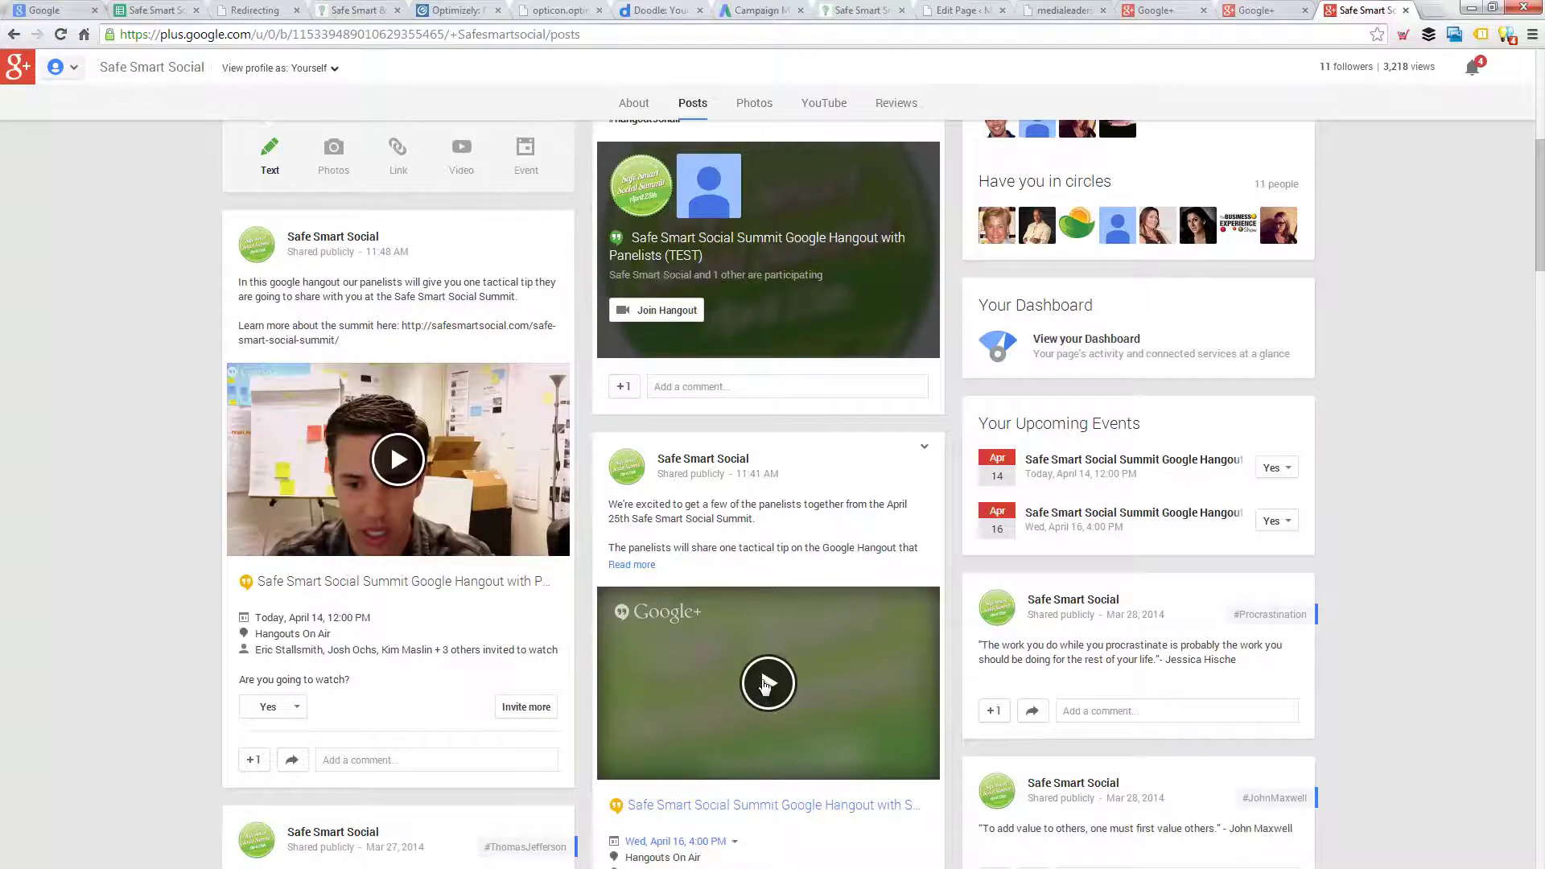
pyautogui.scroll(1, 745, 359)
pyautogui.scroll(1, 737, 336)
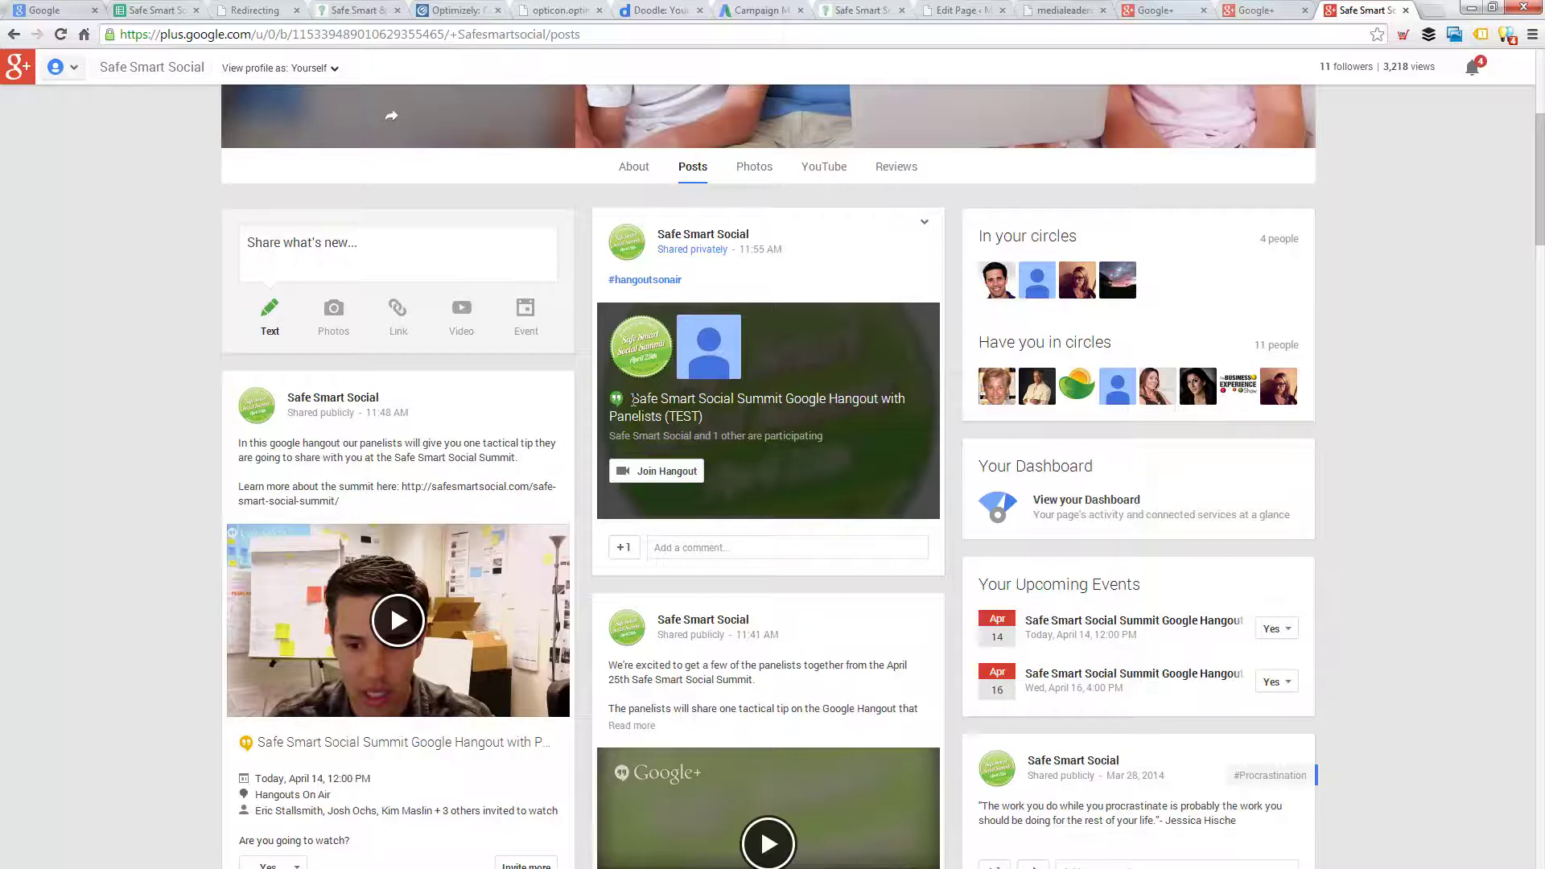
# - Drag the off-air hangout window in from the left and snap it to the top to maximize it
pyautogui.moveTo(0, 21); pyautogui.dragTo(1141, 2)
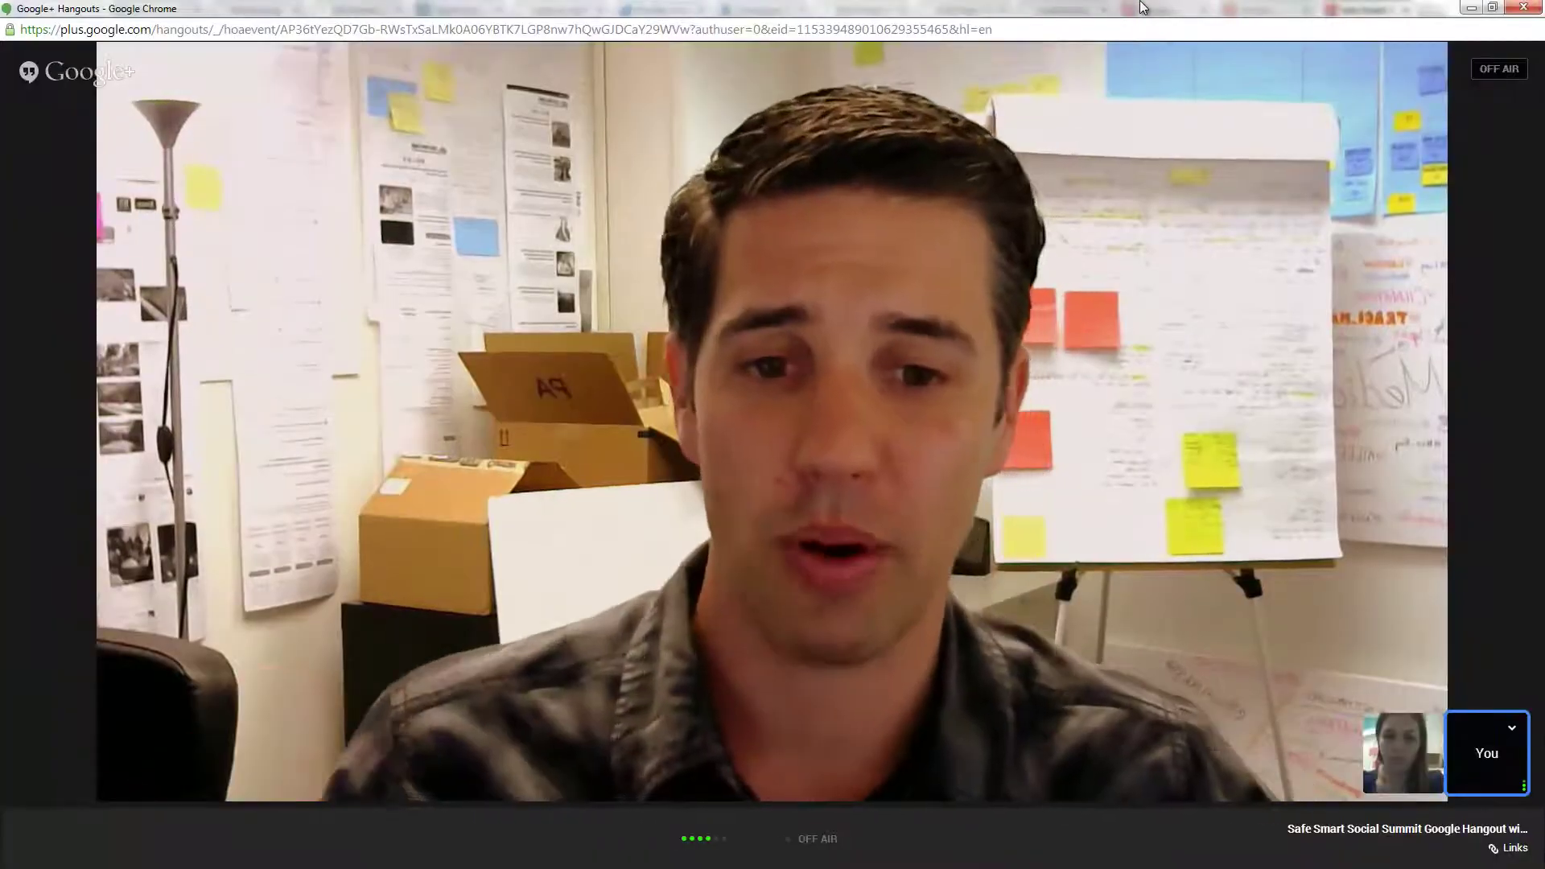